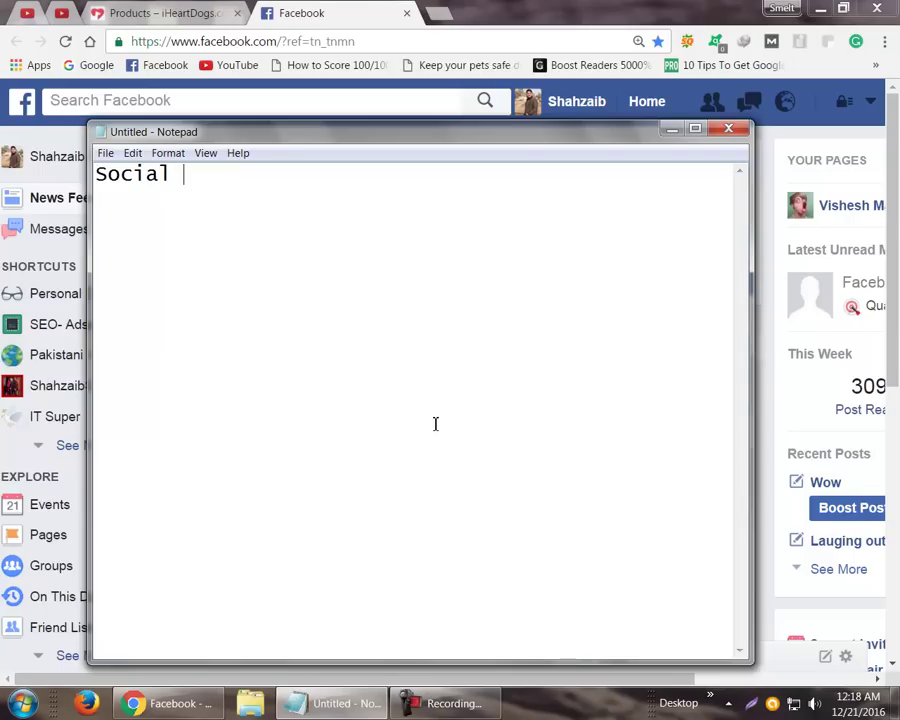
Complete the first line of the note as "Social Media Marketing, Social Signals".
text(Marketing)
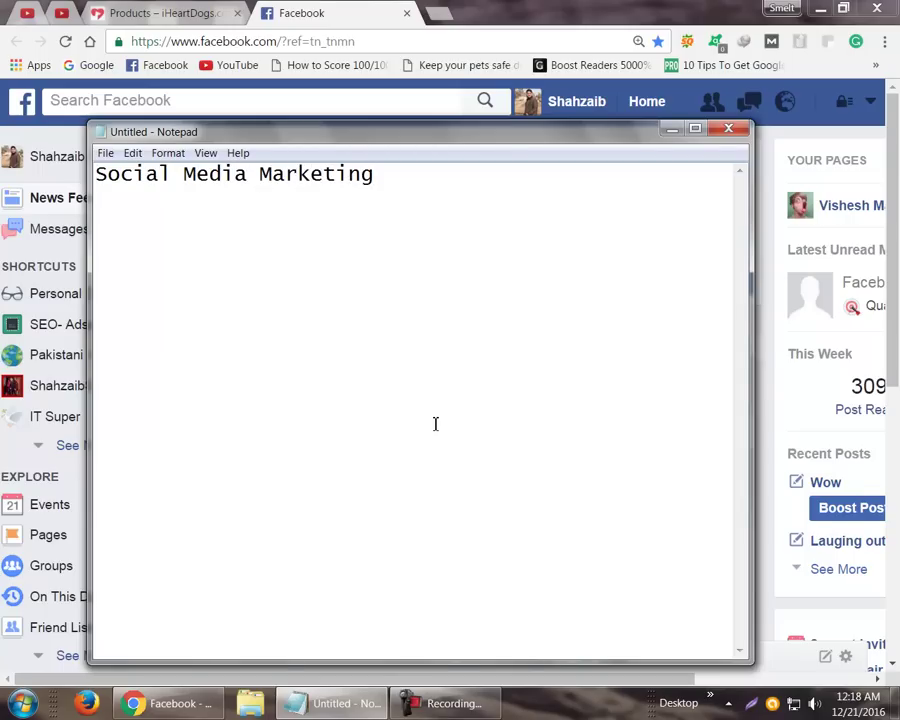
text(, Social S)
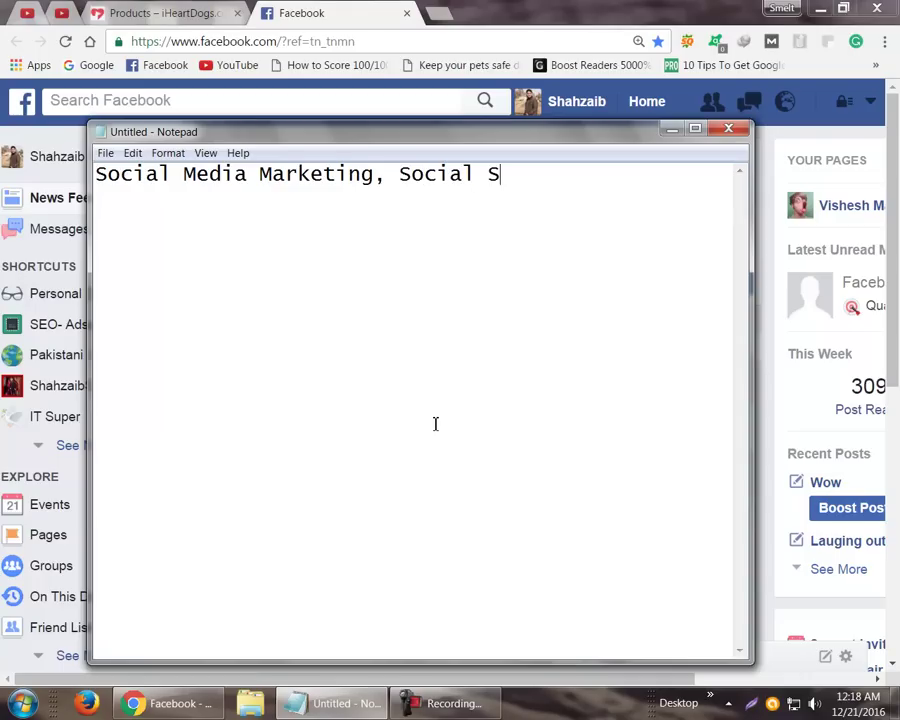
text(ignals)
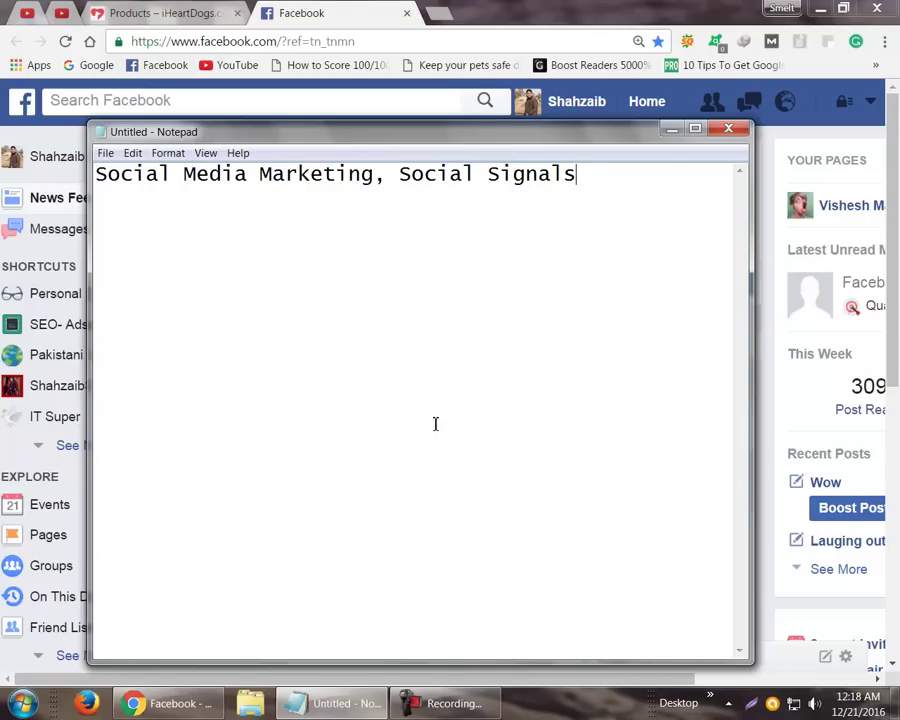
Add "Sessions, traffic, bounce rate, signals," below the heading, and keep the current Windows color scheme without showing the message again.
key(Return)
key(Return)
key(Return)
text(Sessio)
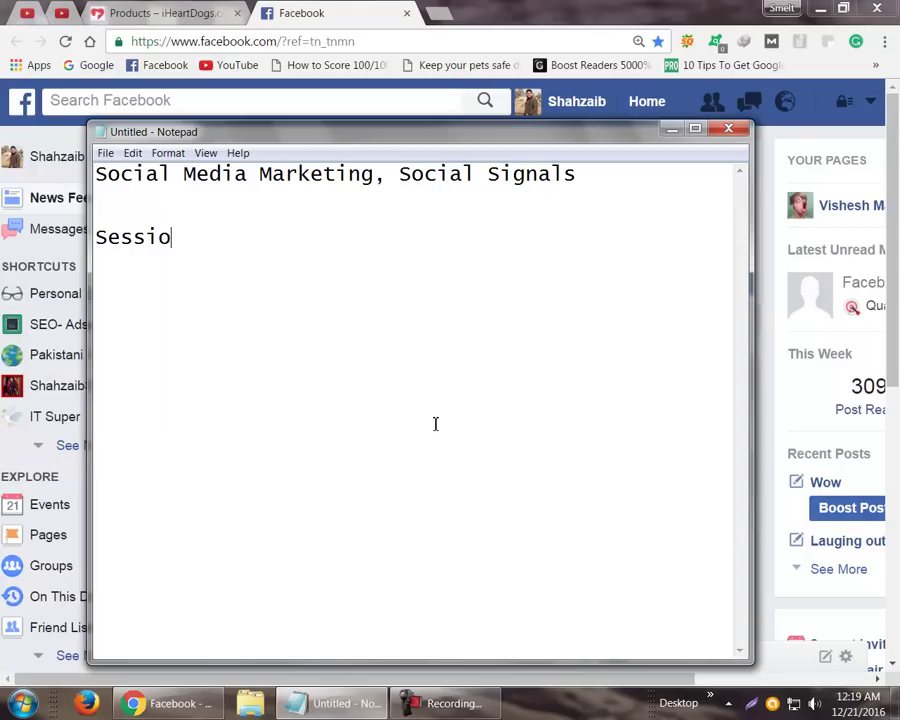
text(ns, traff)
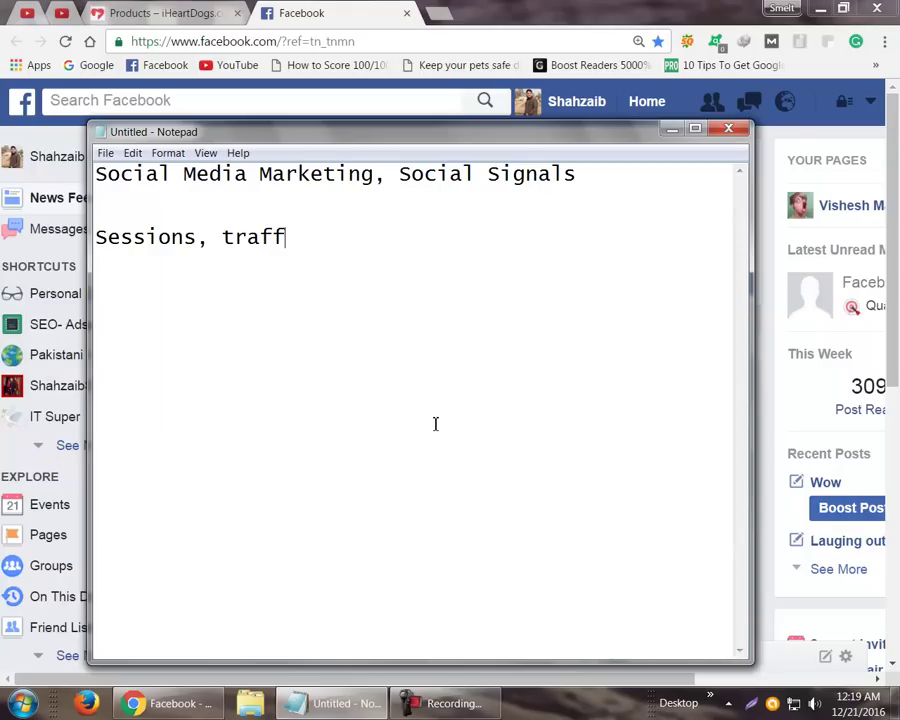
text(ic, bounce rate,)
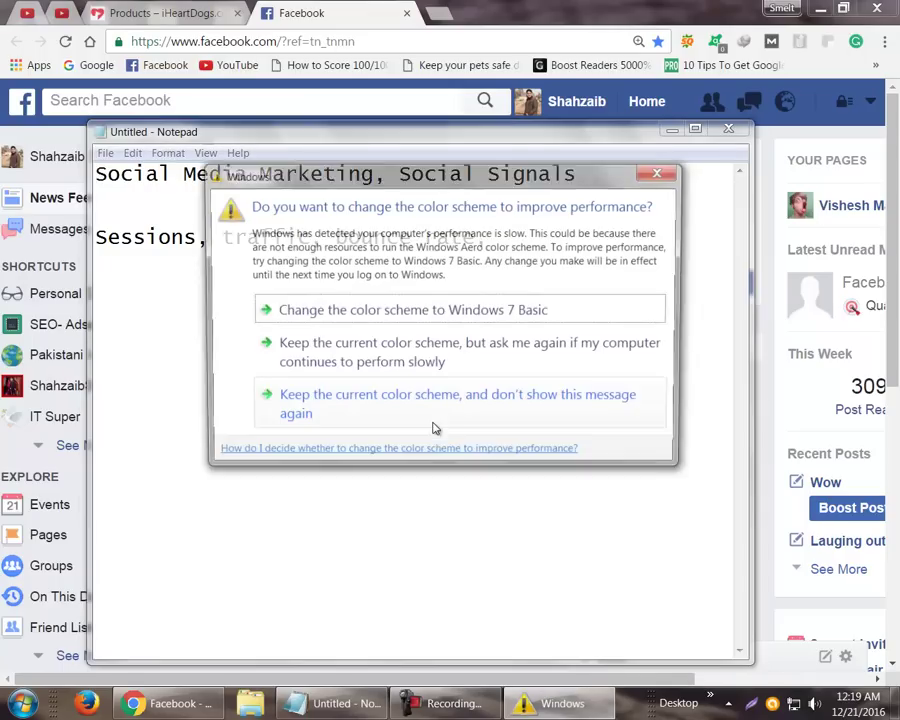
click(440, 408)
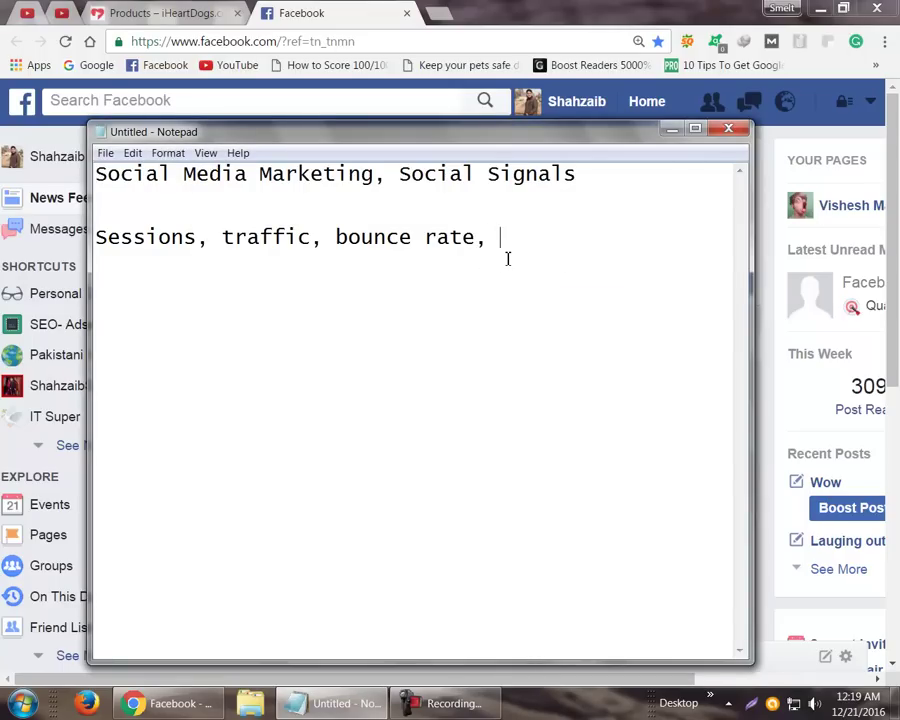
text(signals,)
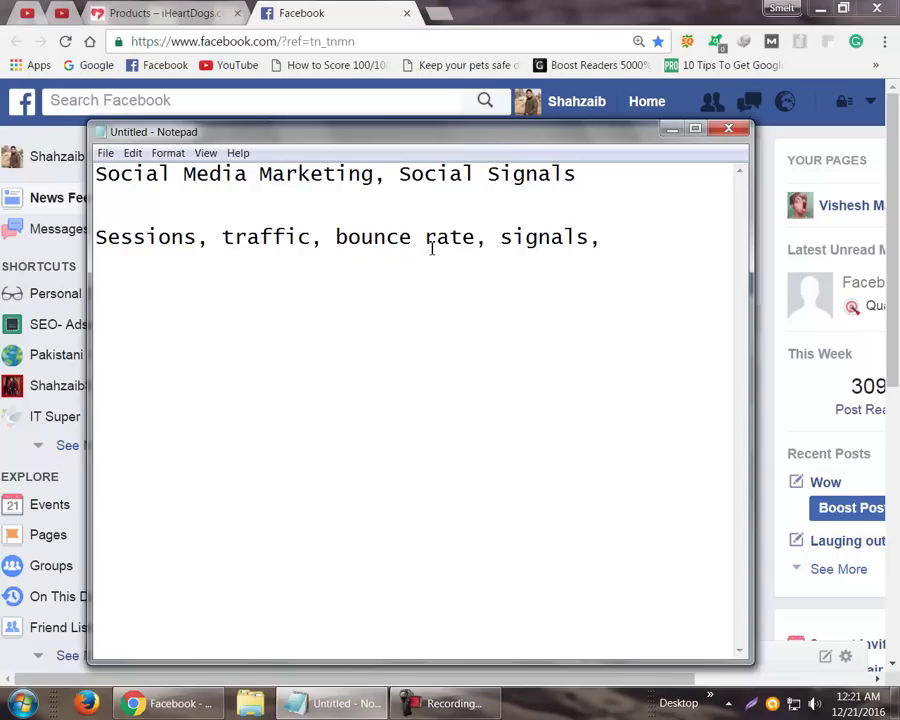
Below the metrics line, add the separate lines "1 din article published" and "1 din social signals".
double_click(370, 237)
drag(625, 249, 95, 240)
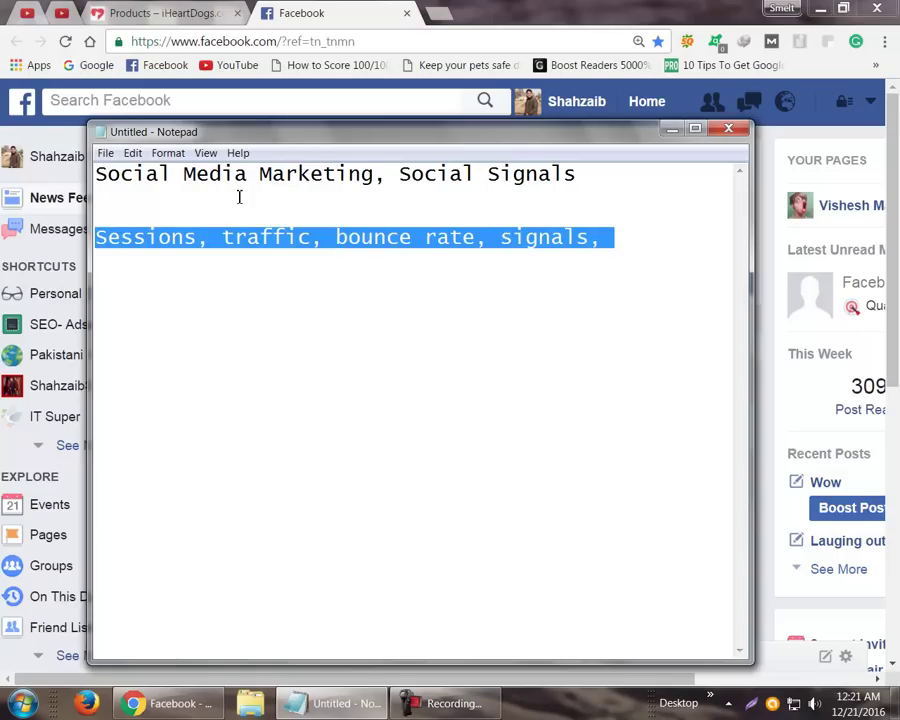
click(167, 281)
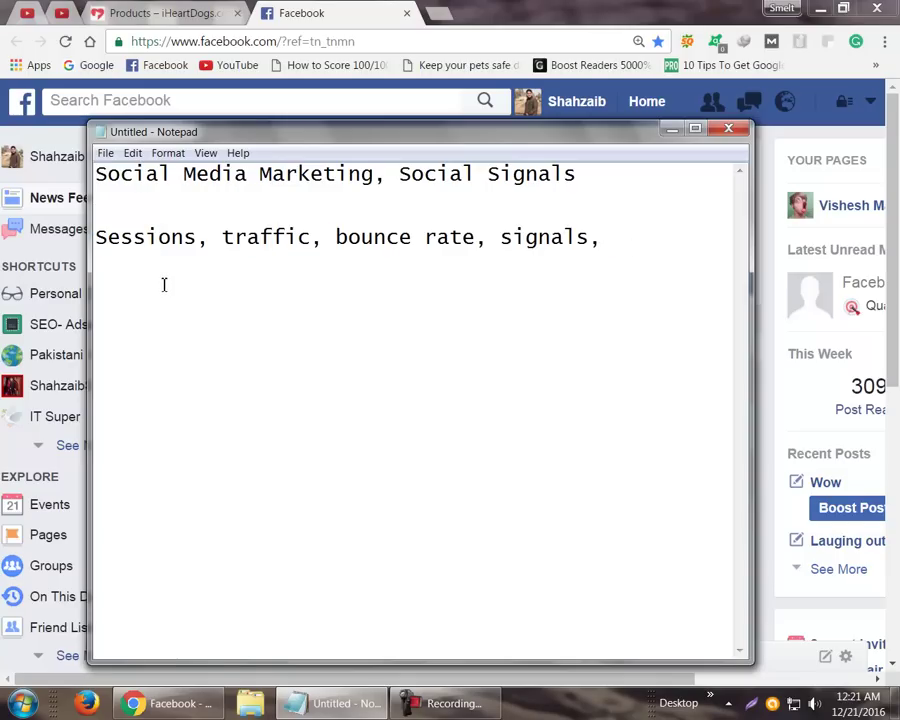
key(Return)
text(1 din article p)
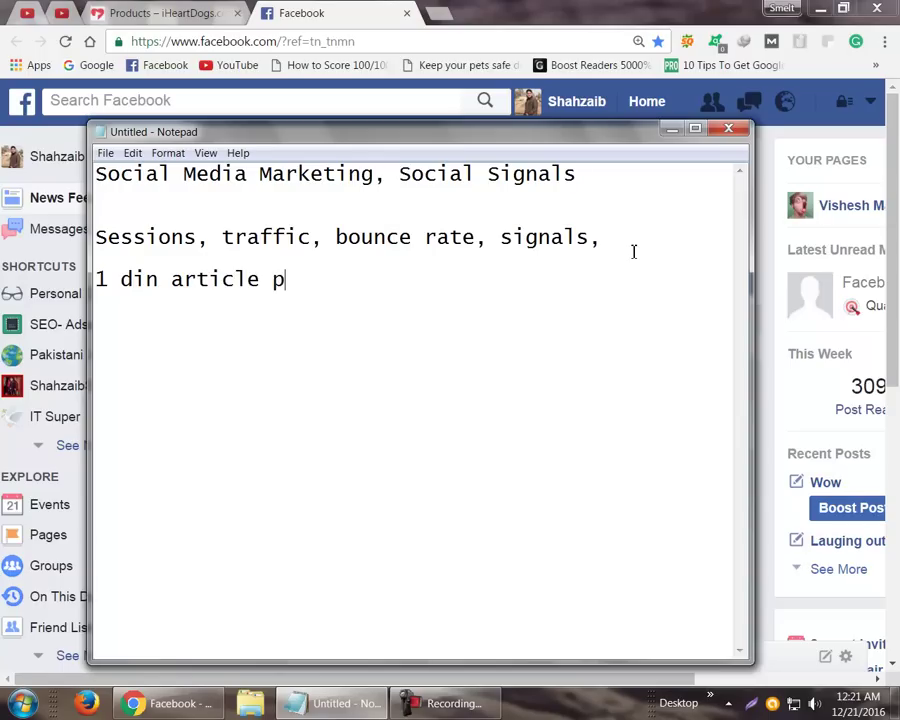
text(ublished)
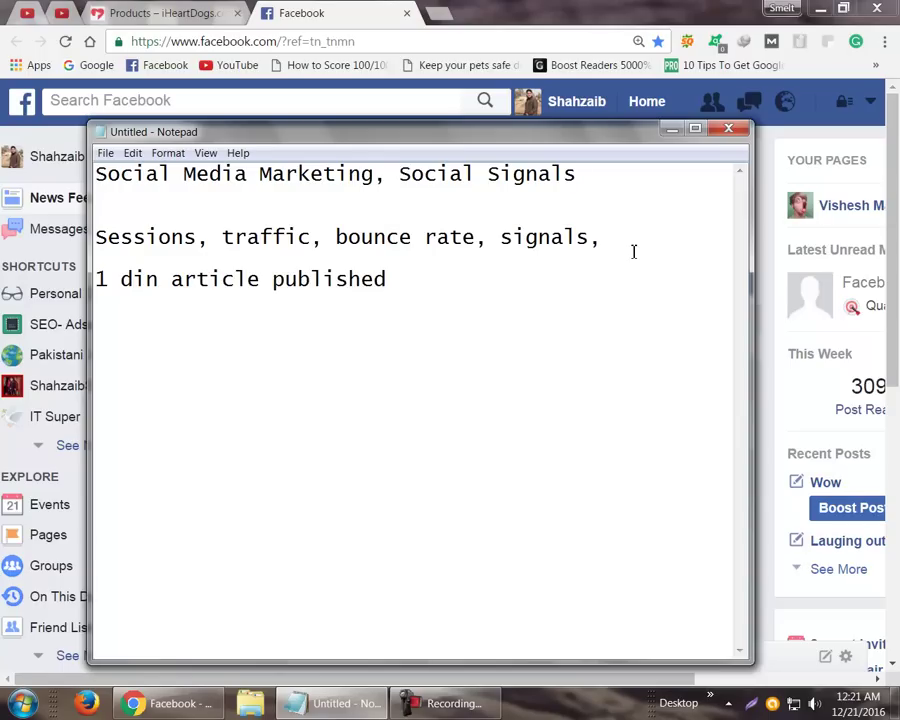
key(Return)
text(1 din social signals)
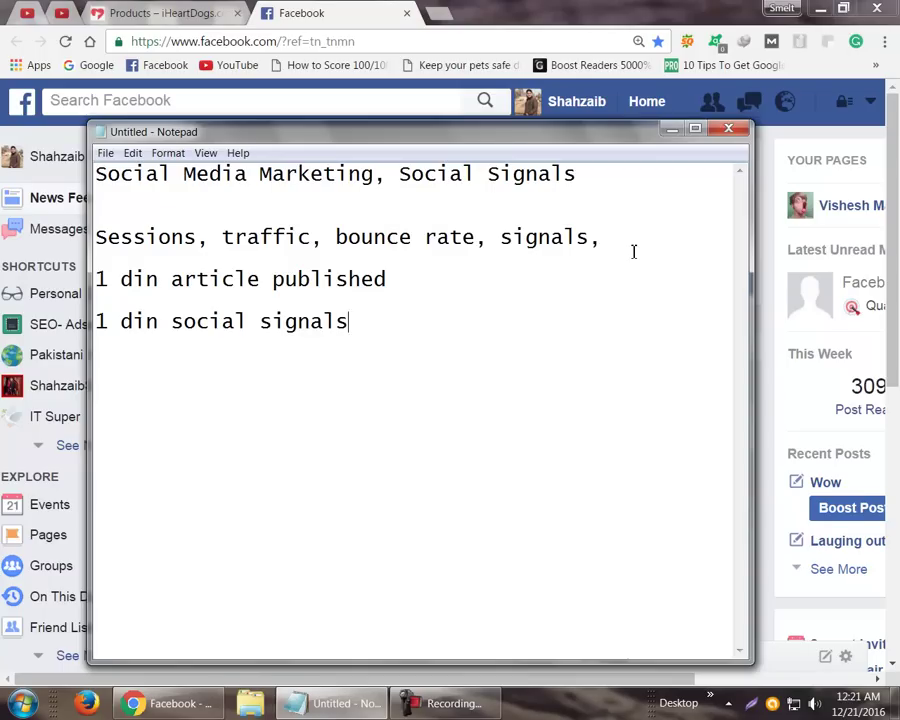
Add the line "1 din new article" below the social signals line, leaving a gap between them.
key(Return)
key(Return)
text(3)
key(BackSpace)
text(1 din new article)
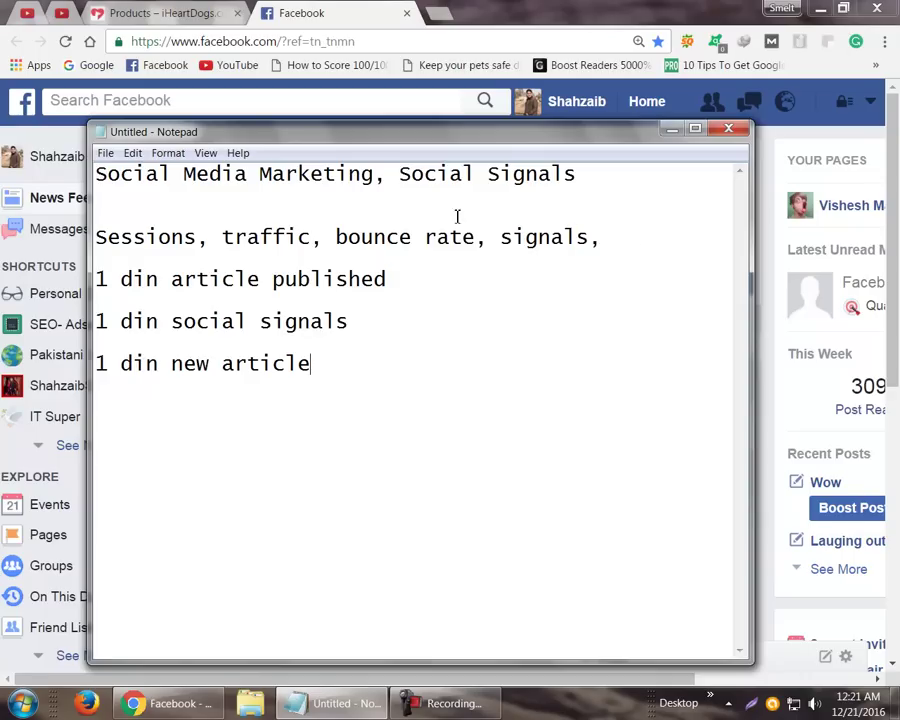
Continue the schedule with three spaced lines: "New article publish", "Social Signals" and "New Article".
drag(121, 281, 95, 281)
click(119, 364)
text(New a)
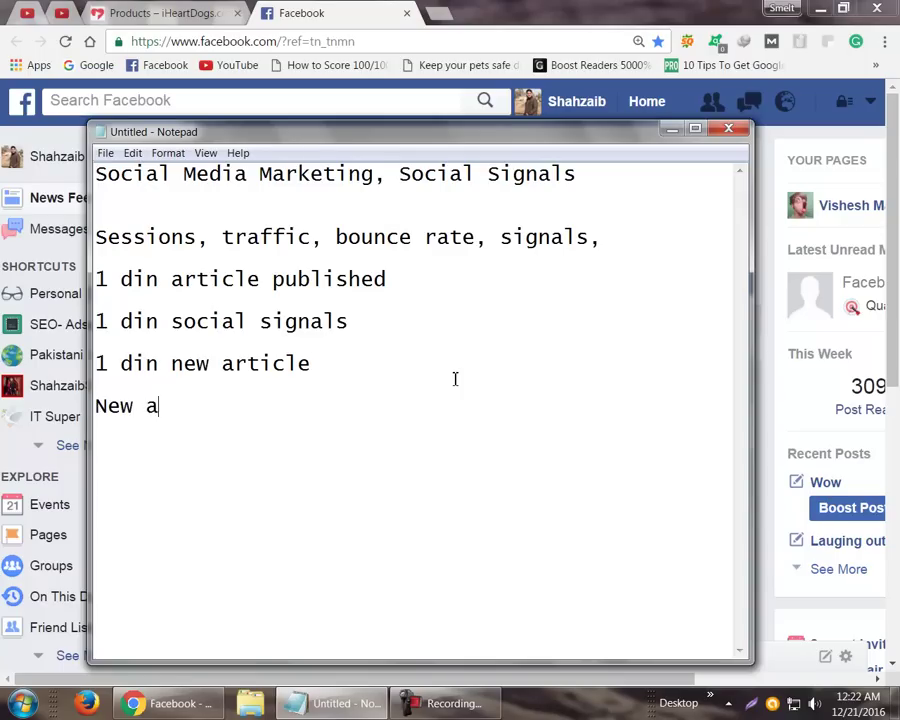
text(rticle pun)
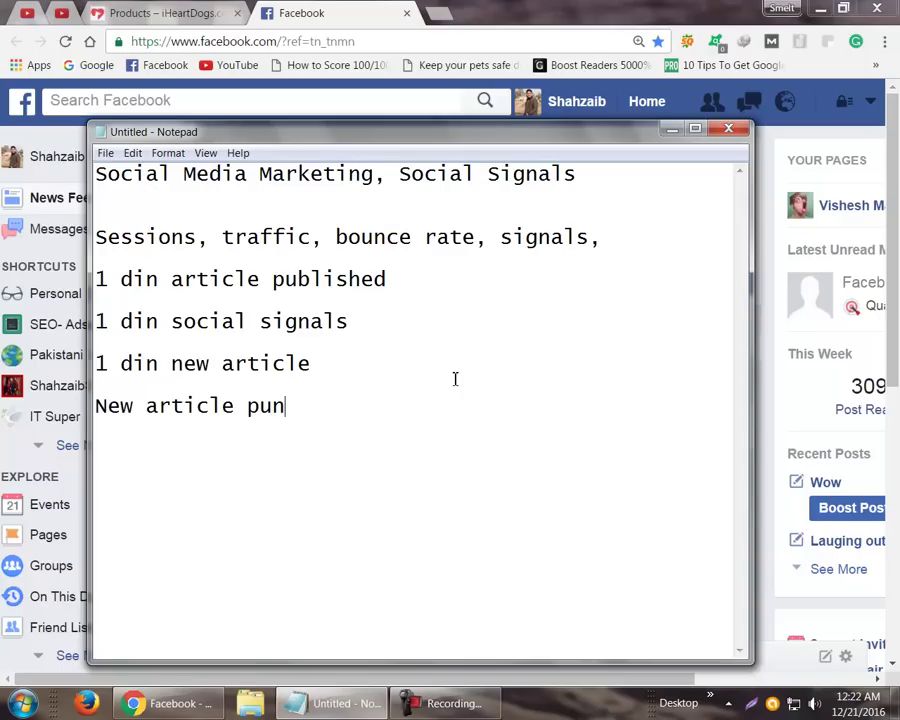
key(BackSpace)
text(blish  )
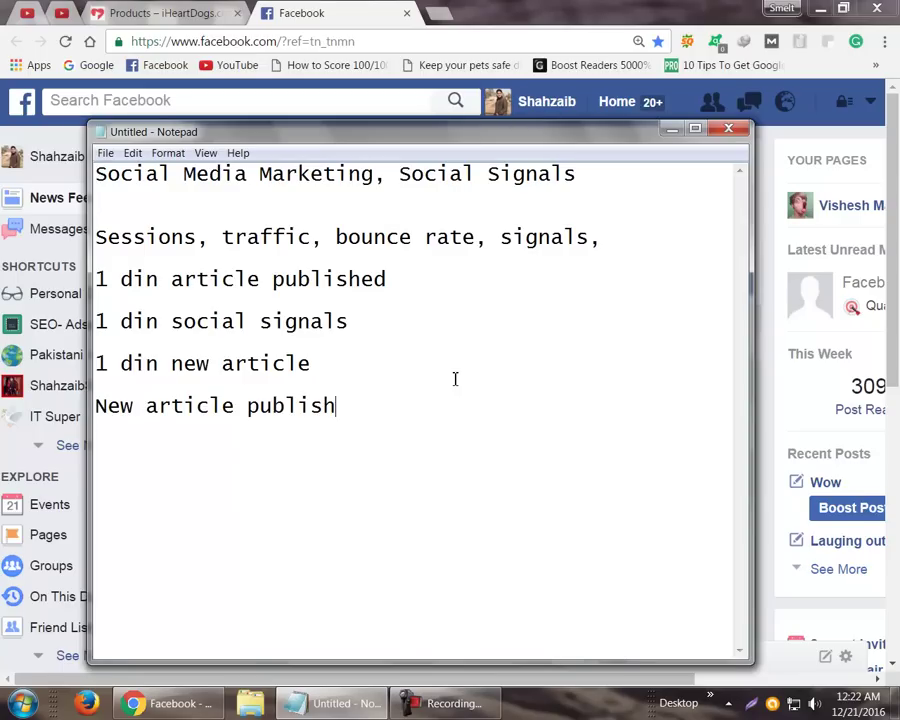
text(Social Signals  )
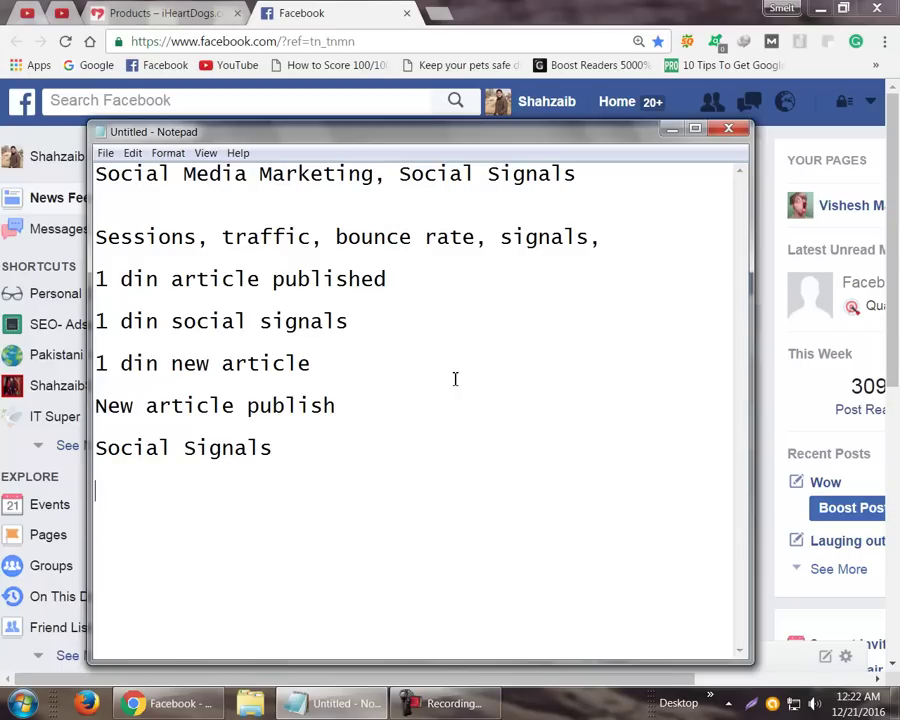
text(1)
key(BackSpace)
text(New Article)
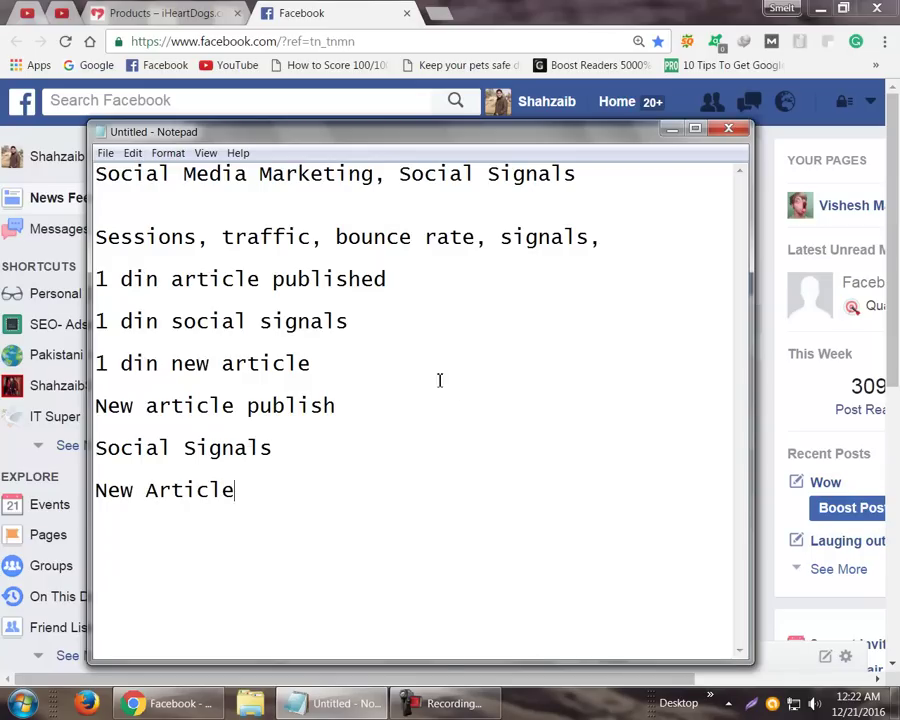
click(272, 282)
click(388, 282)
click(390, 314)
drag(370, 317, 97, 321)
drag(346, 351, 327, 405)
click(372, 388)
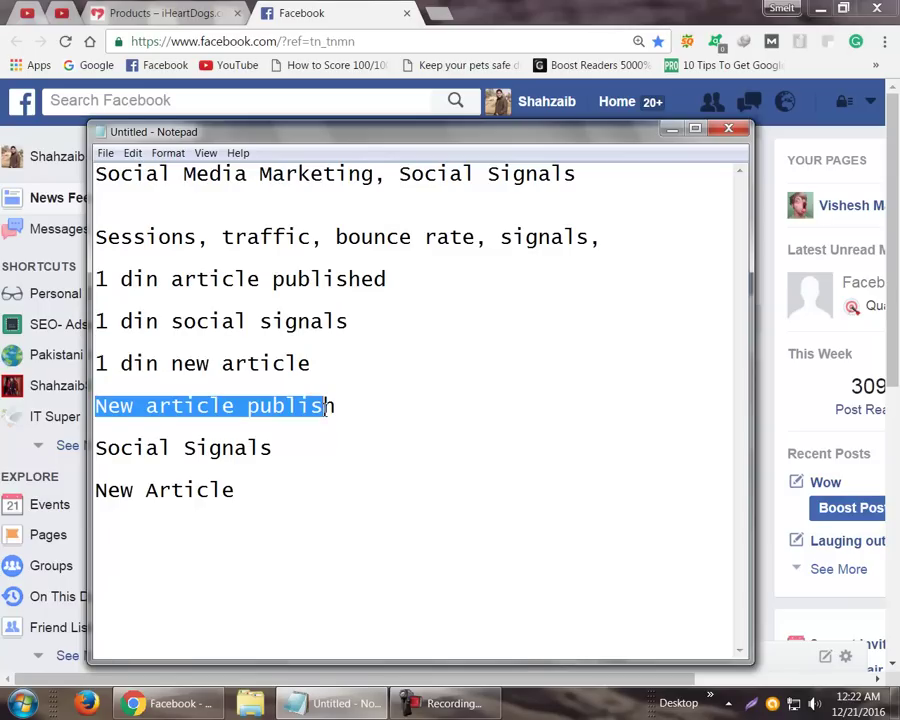
click(351, 404)
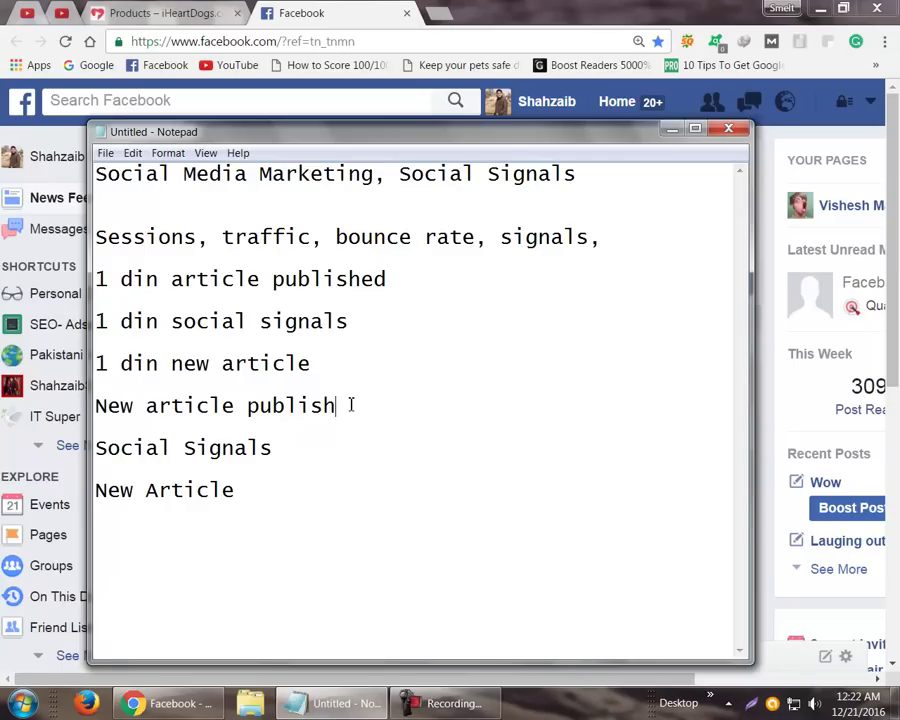
drag(370, 402, 260, 405)
Below "New Article", add a dashed separator line followed by "1 Catagory, 40-50 per catagory".
click(256, 500)
text(----------------------)
key(Return)
text(1 )
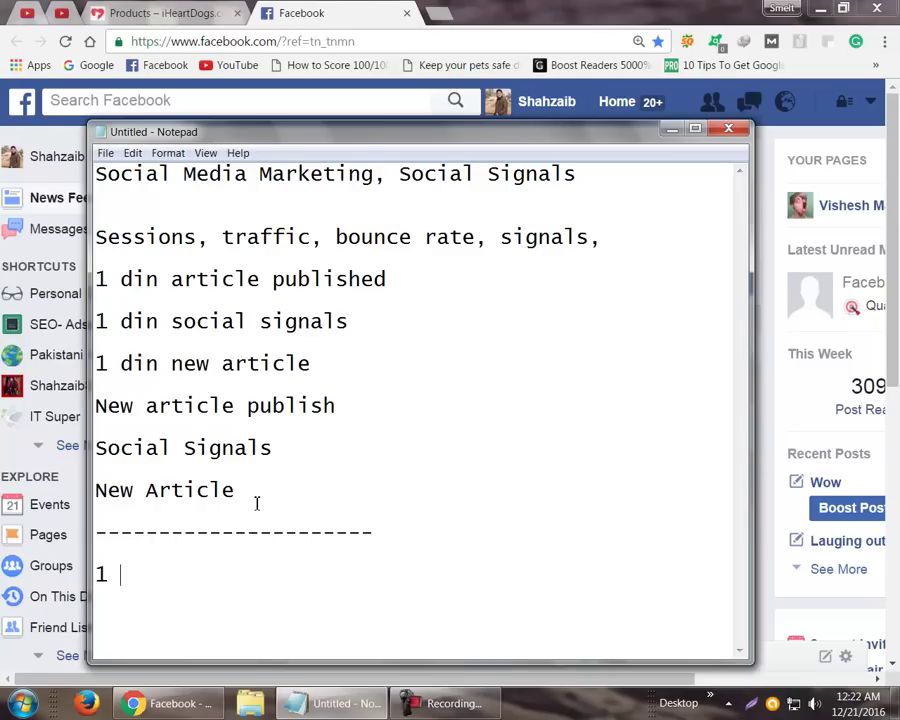
text(Catagor)
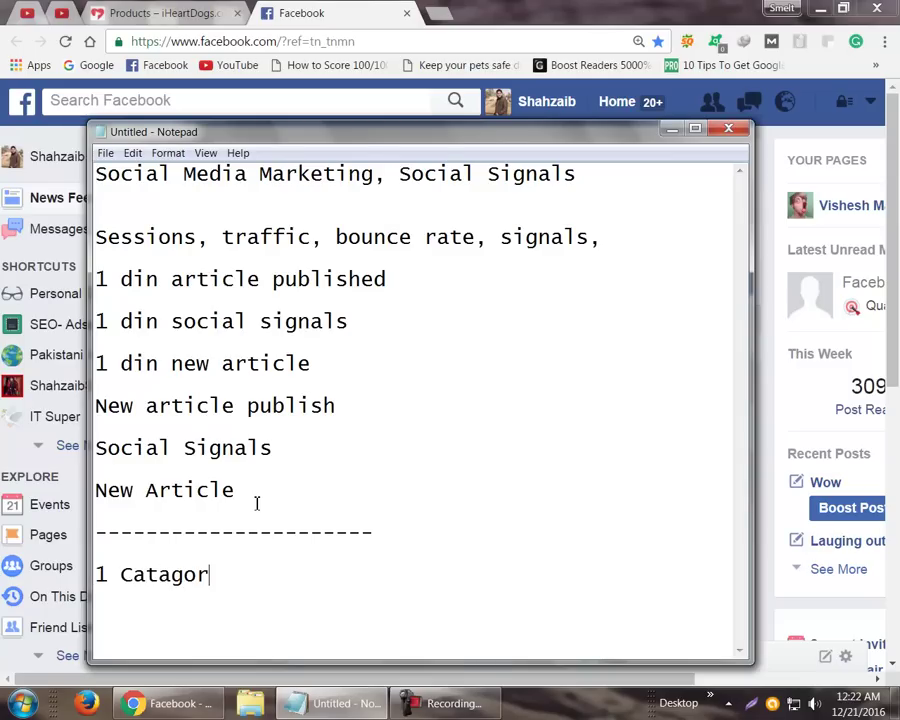
text(y, 40-6)
key(BackSpace)
text(5-)
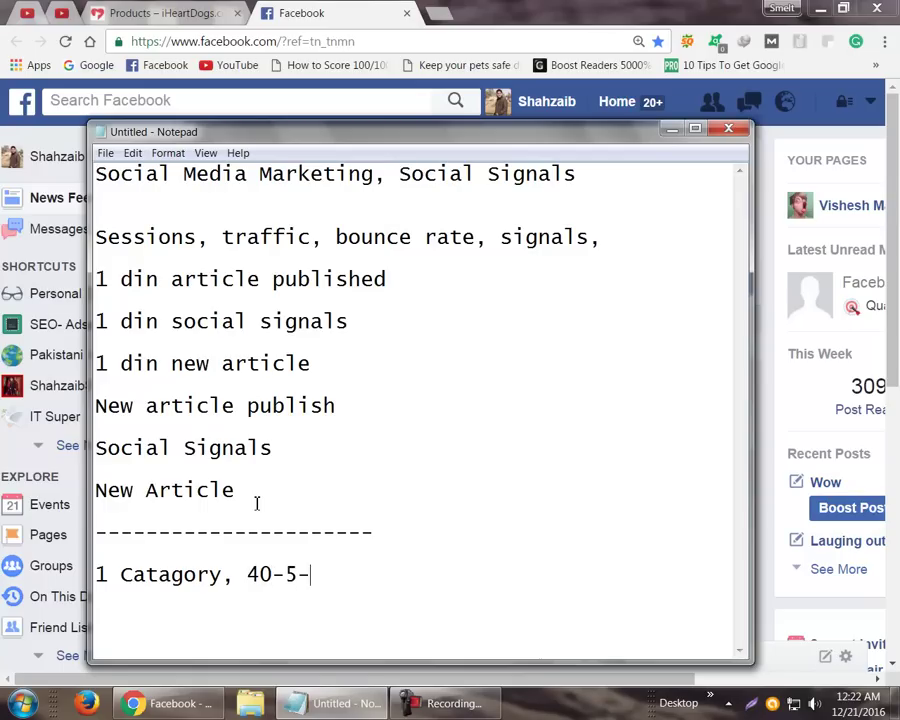
key(BackSpace)
text(0 per catagory)
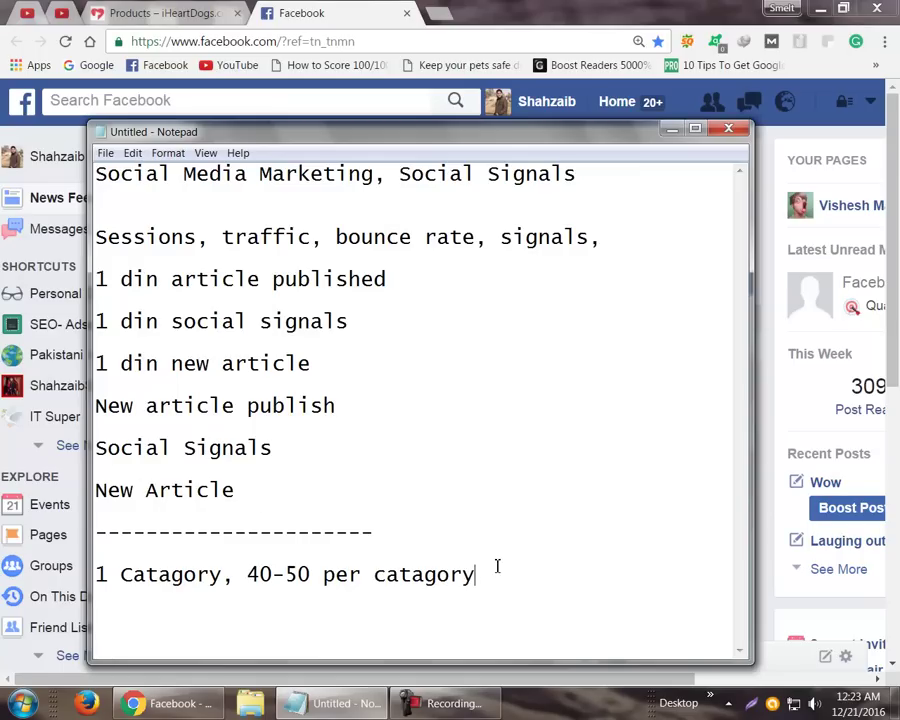
Add blank lines after the category line and write "Parent Article 3000-5000" below it.
key(Return)
key(Return)
key(Return)
key(Return)
key(Return)
key(Return)
key(Return)
key(Return)
key(Return)
key(Return)
key(Return)
key(Return)
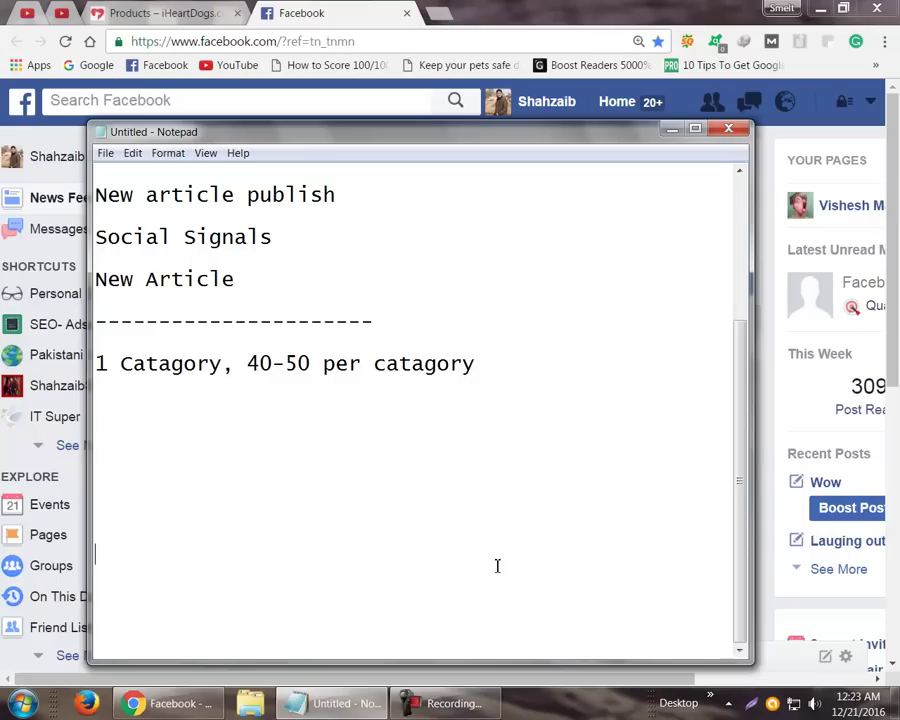
click(157, 427)
text(Parent Arti)
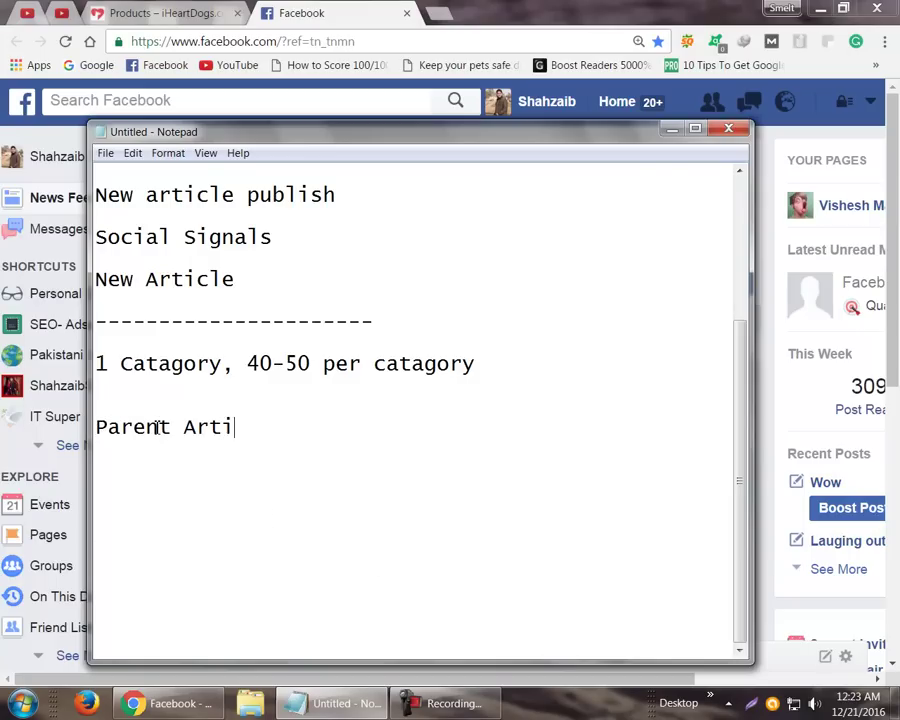
text(cle 3000)
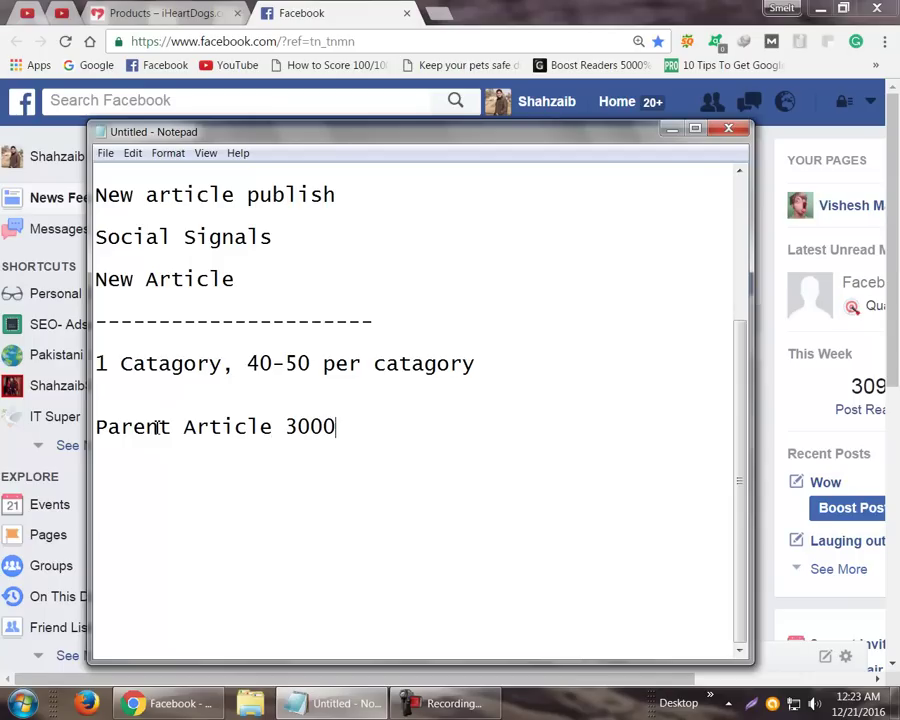
text(-5000)
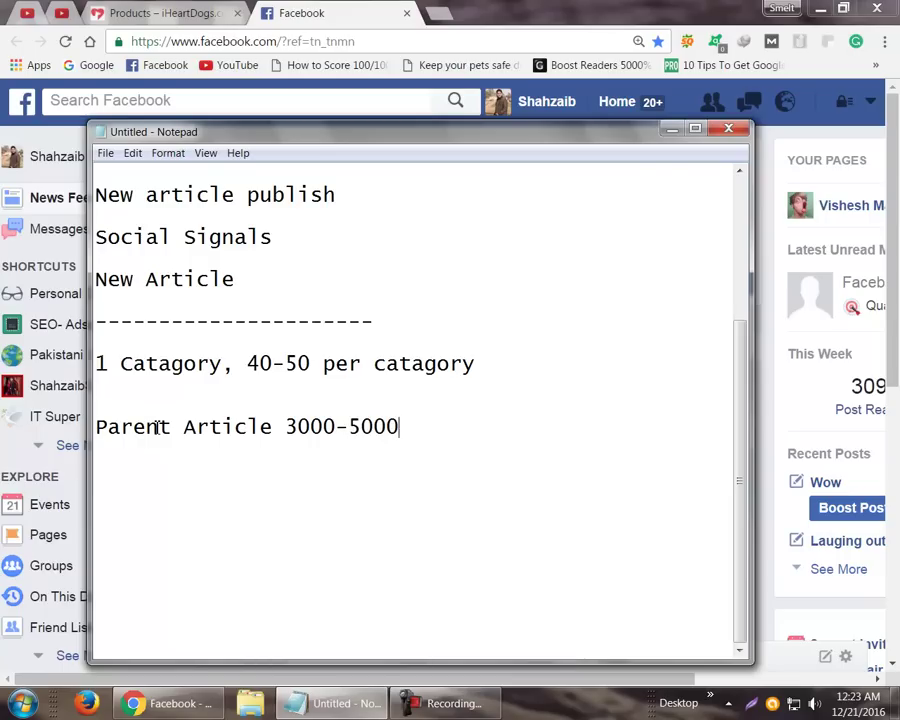
key(Return)
drag(95, 363, 323, 370)
click(248, 363)
double_click(256, 363)
click(273, 363)
key(shift+Home)
click(273, 360)
drag(250, 363, 478, 358)
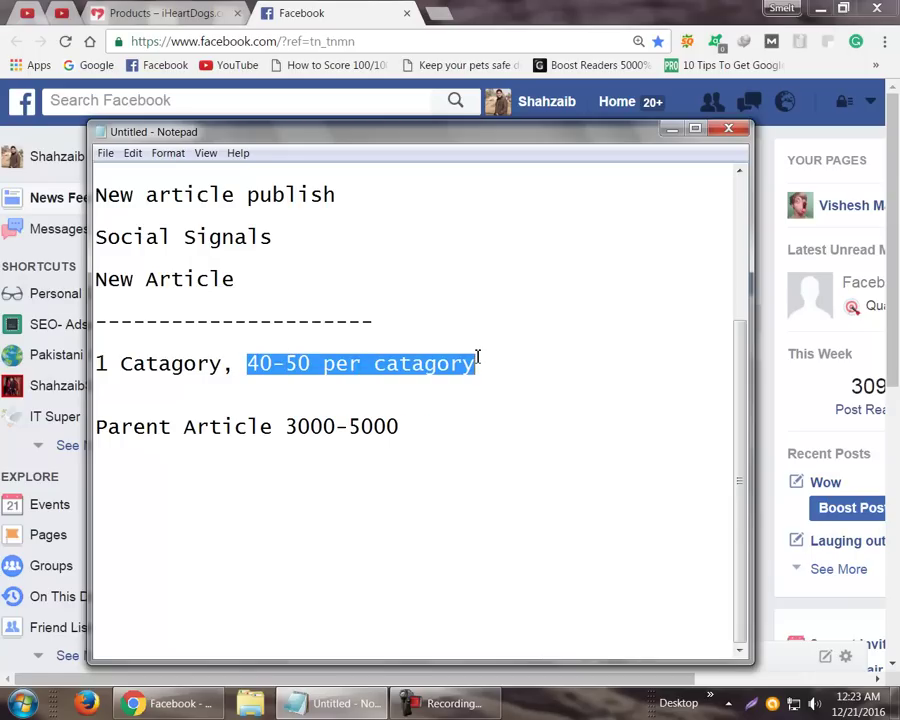
click(387, 386)
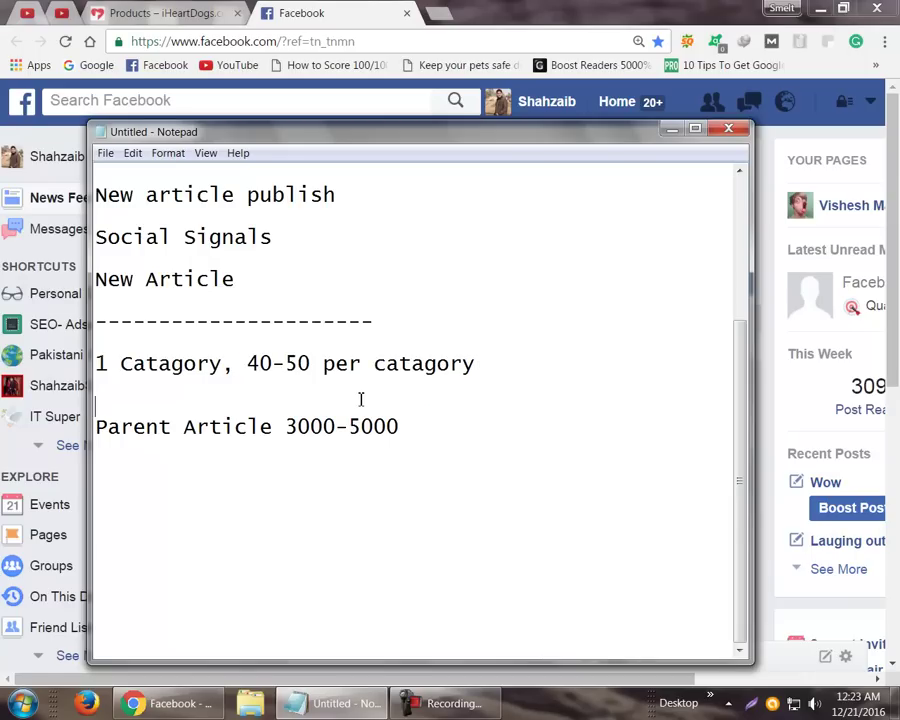
drag(249, 363, 289, 363)
key(shift+Home)
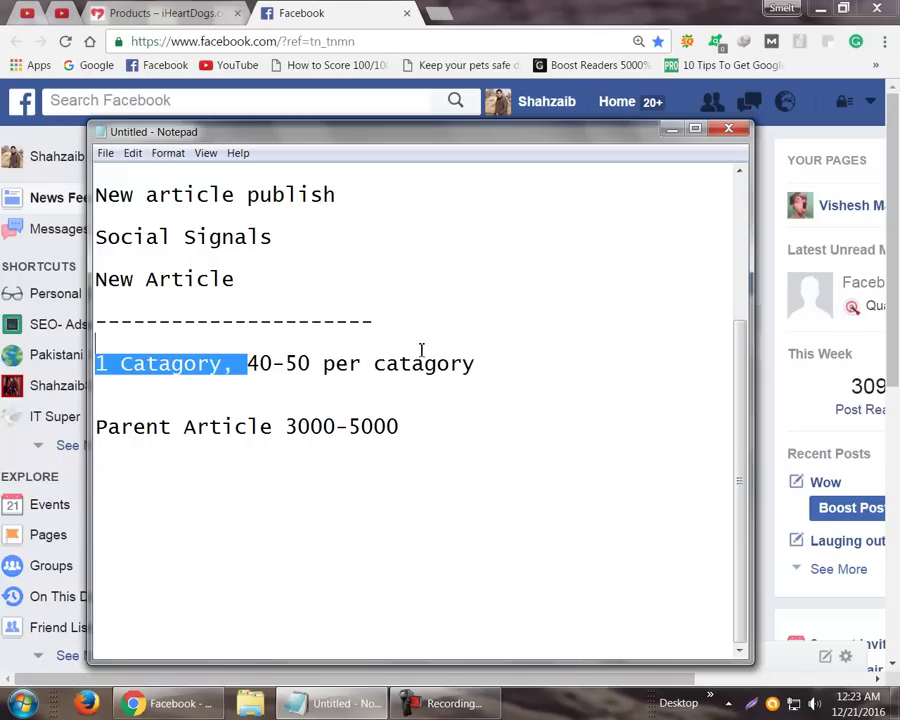
shift+click(476, 364)
click(478, 364)
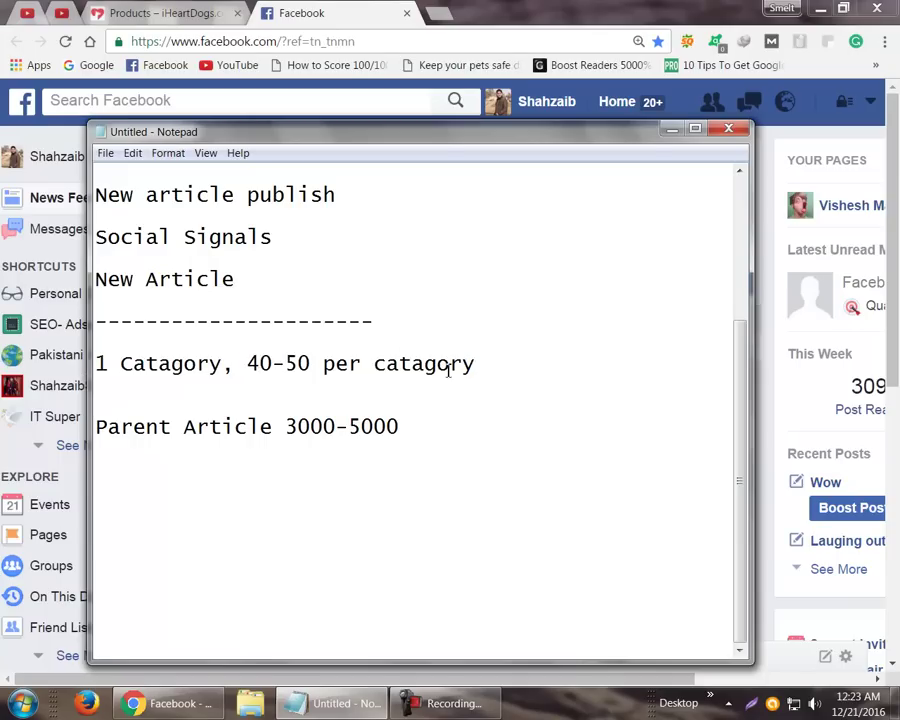
click(356, 454)
click(354, 389)
click(344, 402)
drag(247, 363, 322, 355)
click(321, 354)
mouse_move(285, 427)
mouse_down()
mouse_move(402, 426)
mouse_move(285, 430)
mouse_move(415, 438)
mouse_move(290, 430)
mouse_move(398, 427)
mouse_move(275, 426)
mouse_move(296, 435)
mouse_move(289, 429)
mouse_up()
click(402, 426)
click(413, 437)
click(290, 430)
click(399, 427)
click(293, 435)
drag(285, 426, 386, 427)
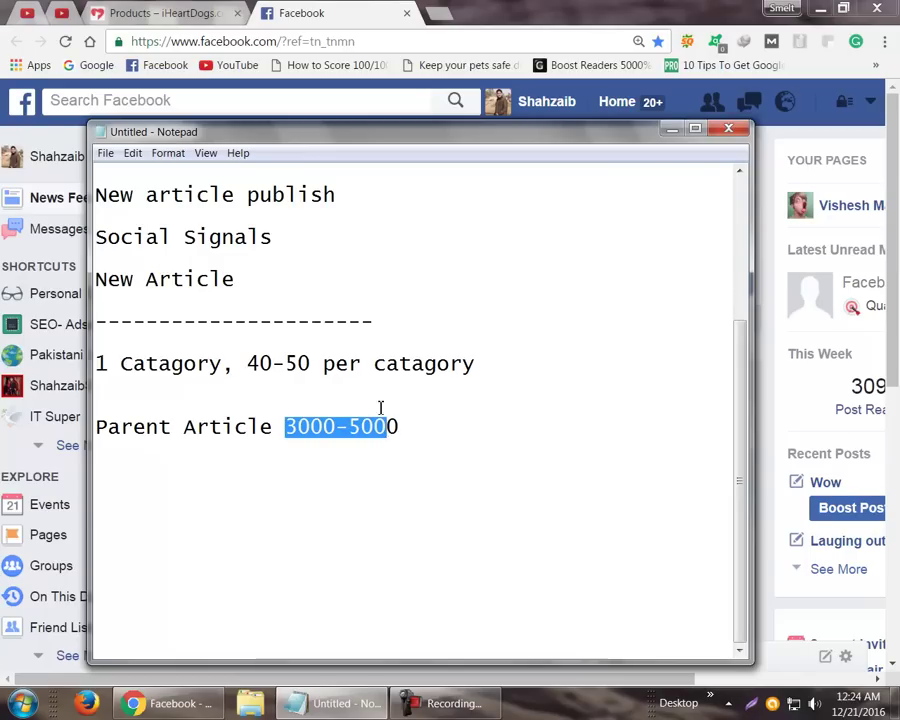
click(308, 363)
Add blank space below the "Parent Article 3000-5000" line for further notes.
click(434, 434)
click(368, 478)
click(418, 433)
key(Return)
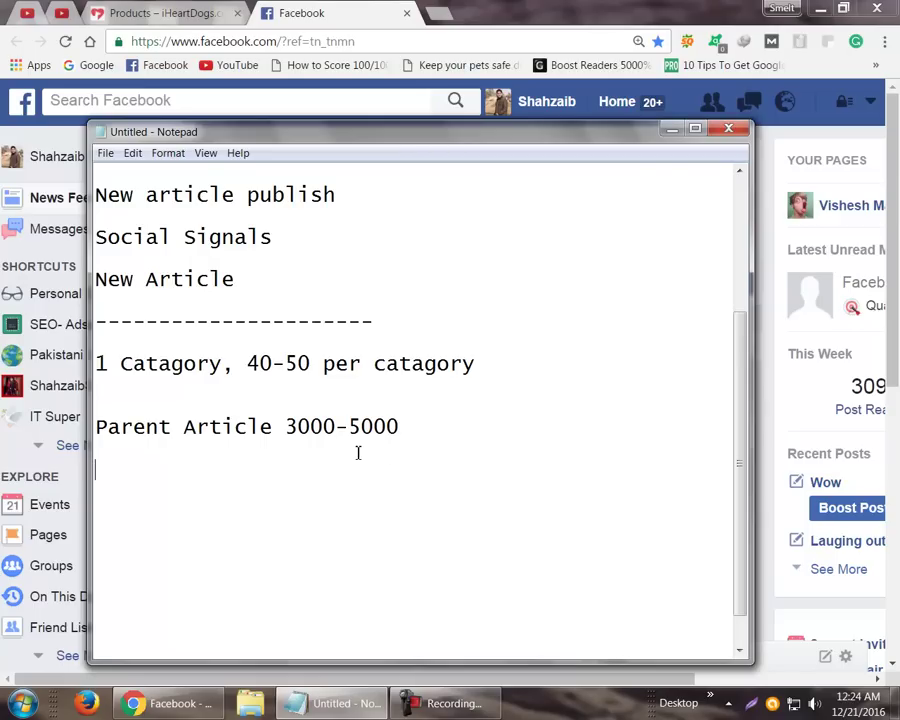
Review the category line, highlighting its "40-50" range and comparing it with the parent article line.
click(296, 363)
drag(107, 428, 260, 428)
click(267, 432)
drag(274, 430, 173, 428)
click(311, 365)
drag(313, 368, 246, 368)
click(279, 427)
drag(95, 365, 327, 368)
click(325, 365)
key(Left)
key(shift+Left)
key(shift+Left)
key(shift+Left)
key(shift+Left)
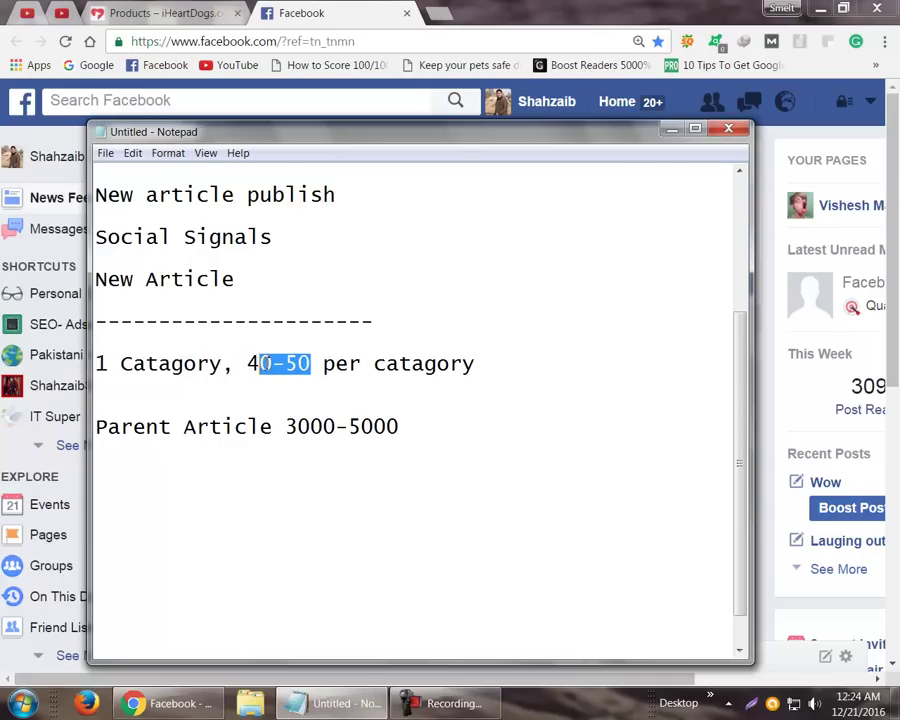
key(shift+Left)
click(251, 364)
key(ctrl+shift+Left)
shift+click(274, 364)
click(250, 364)
drag(248, 364, 310, 366)
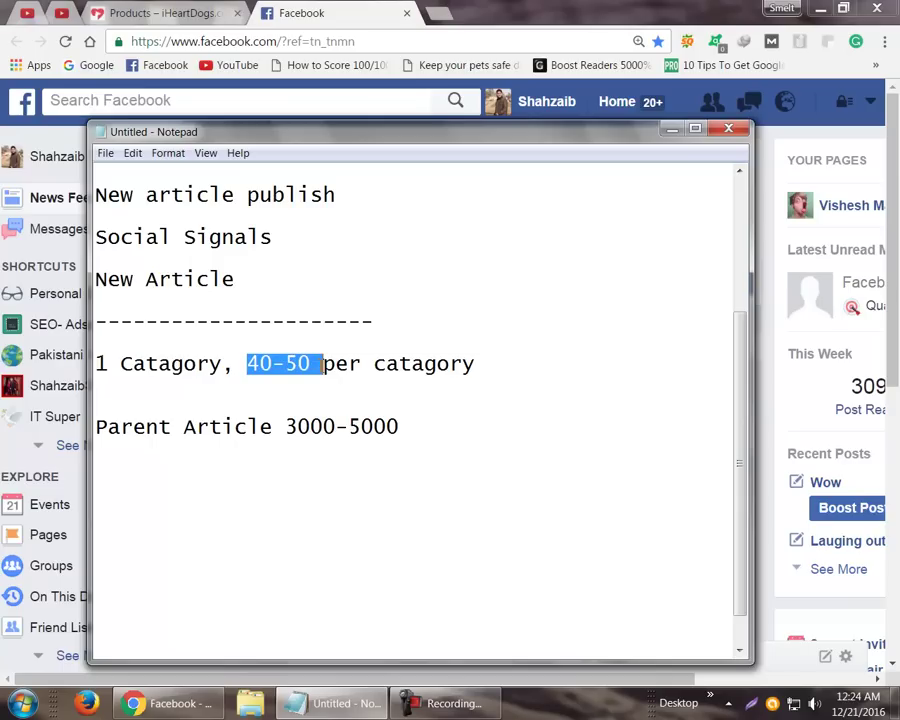
click(311, 366)
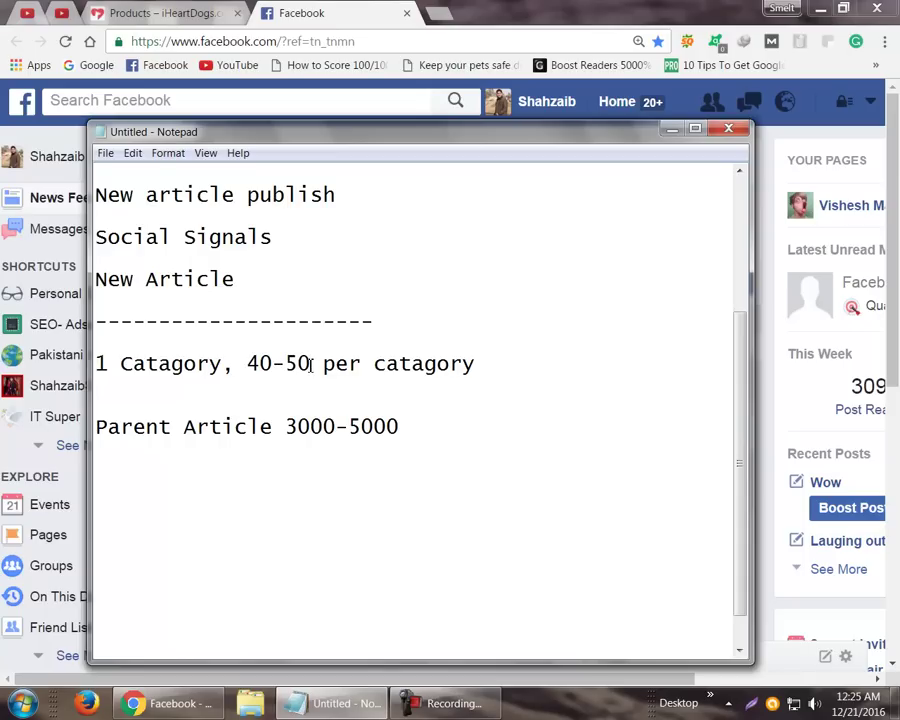
drag(245, 367, 315, 368)
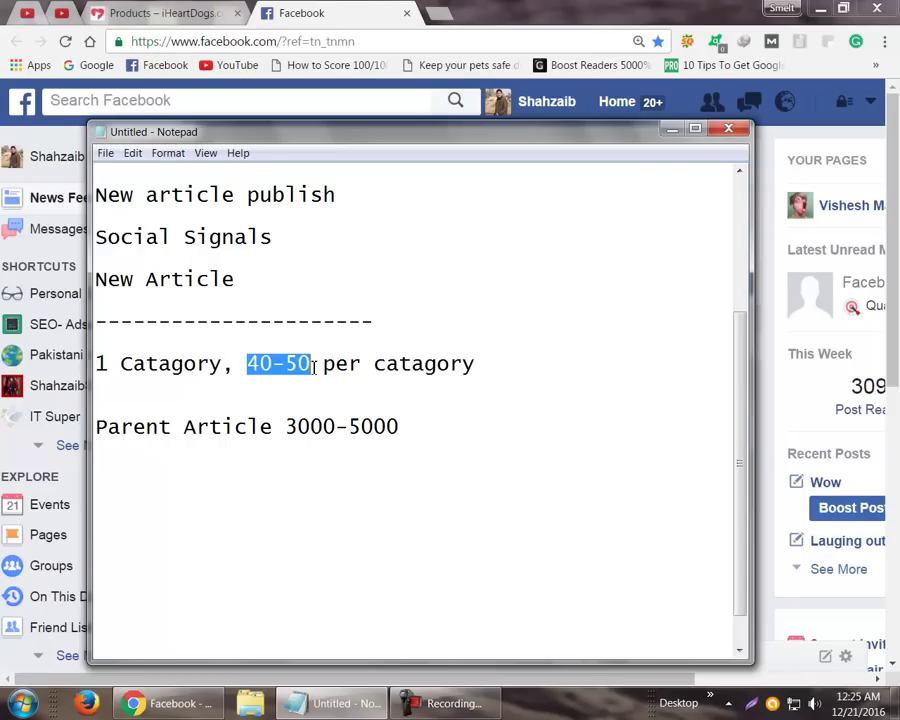
click(314, 368)
mouse_move(314, 368)
mouse_down()
mouse_move(247, 370)
mouse_move(316, 366)
mouse_up()
click(249, 364)
click(315, 366)
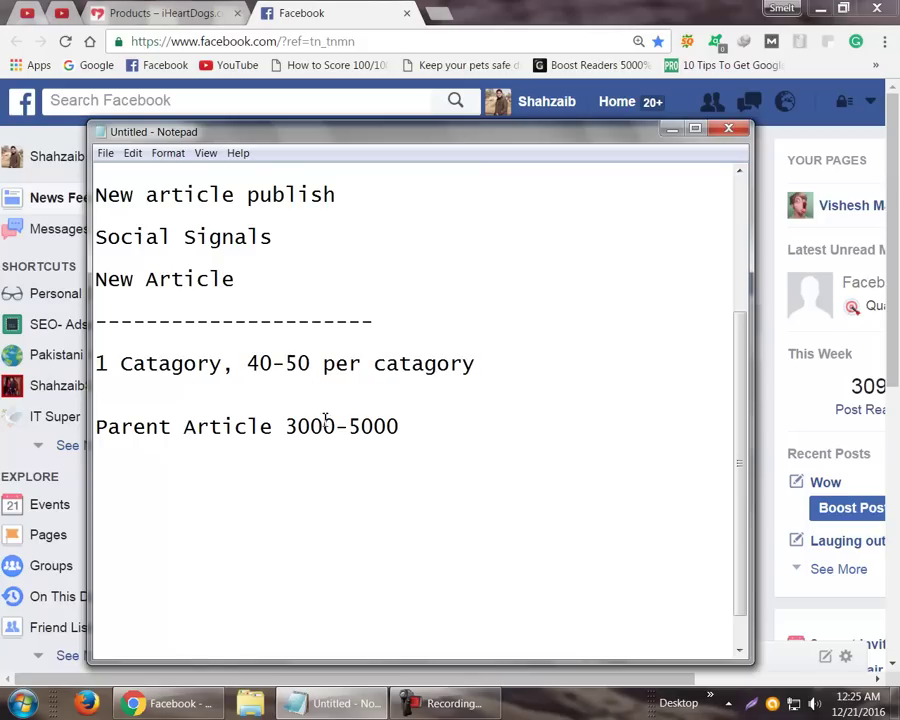
Review the parent article line, highlighting its "3000-5000" length range and checking it against the category line's range.
drag(293, 427, 402, 426)
click(396, 430)
click(300, 435)
double_click(288, 437)
click(287, 433)
click(403, 426)
click(412, 525)
click(305, 499)
drag(256, 366, 314, 366)
click(276, 366)
click(312, 366)
click(286, 366)
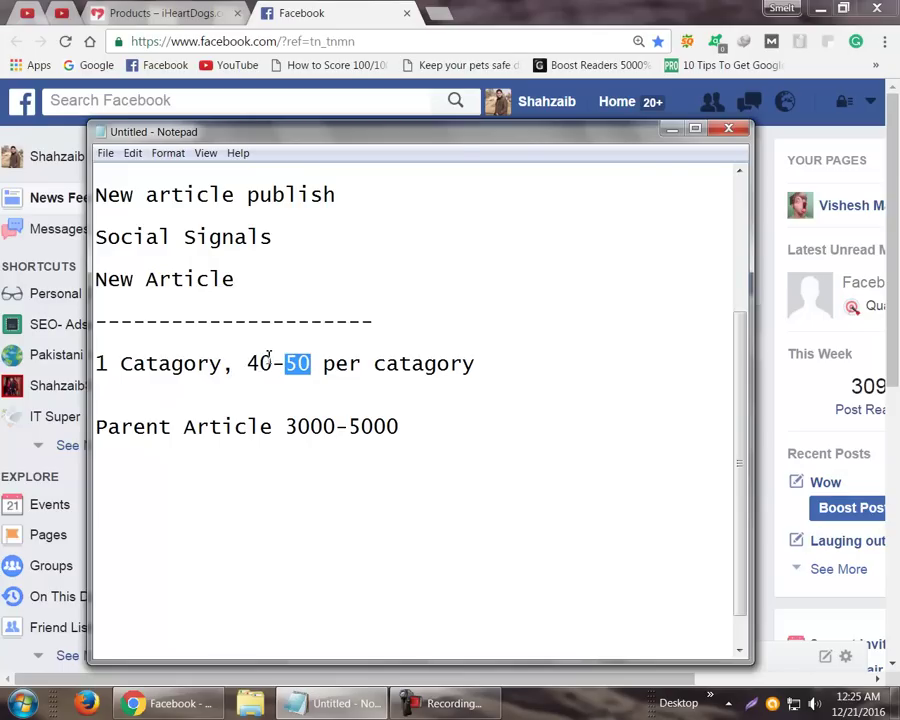
click(264, 363)
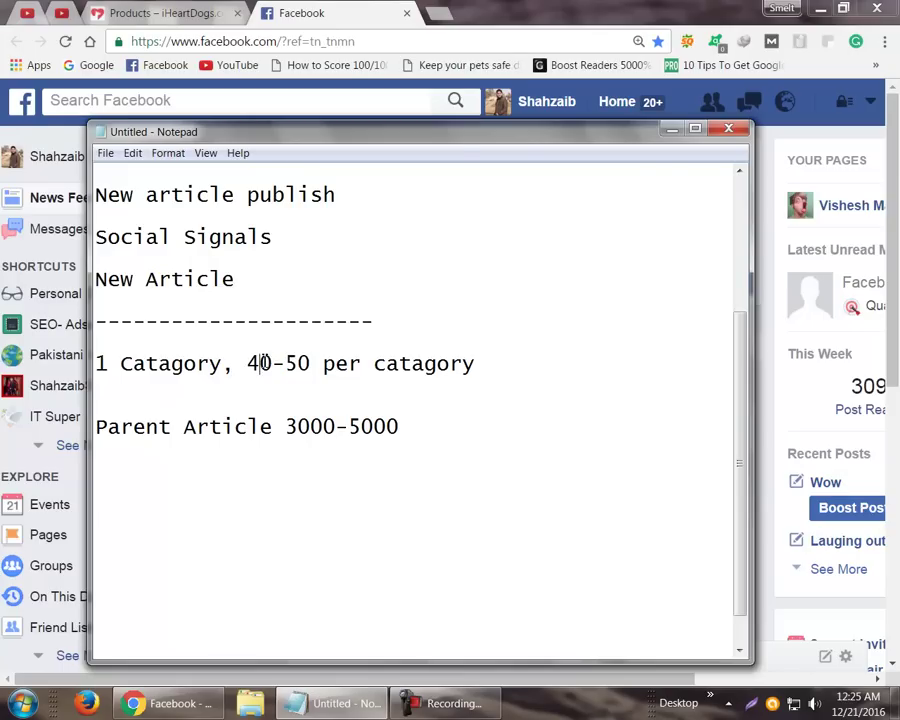
click(277, 360)
drag(285, 422, 404, 422)
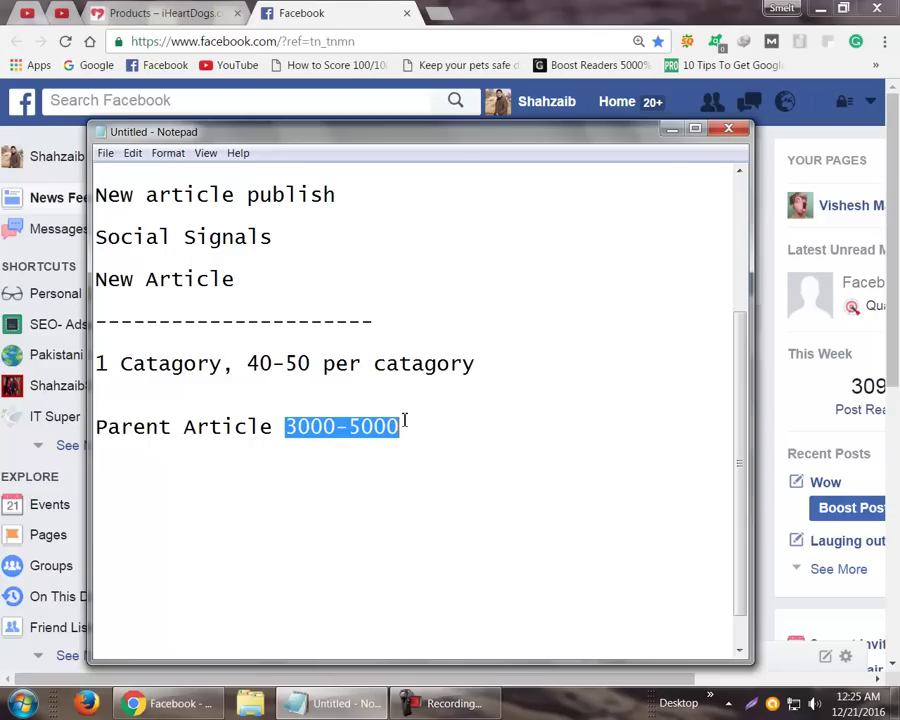
click(404, 421)
double_click(402, 420)
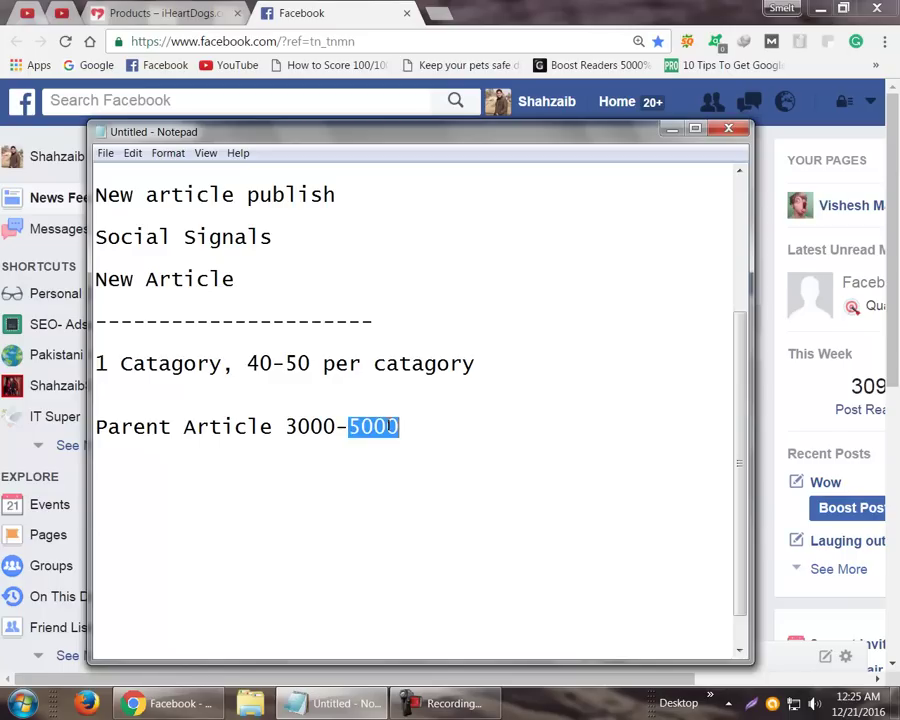
click(373, 426)
drag(285, 424, 406, 427)
click(400, 422)
click(285, 435)
click(403, 426)
double_click(286, 436)
click(285, 436)
click(406, 427)
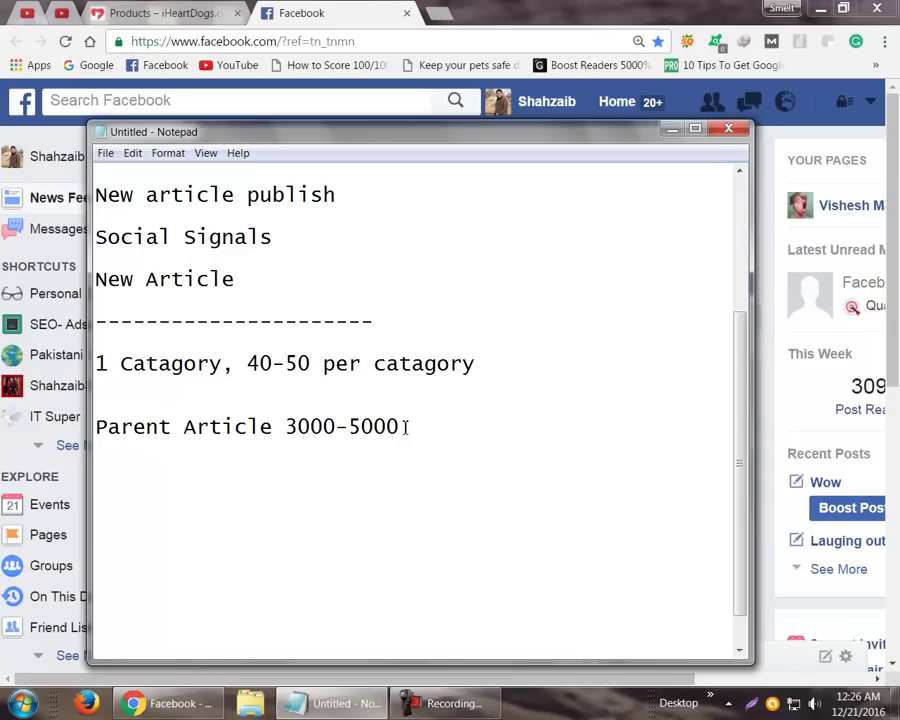
drag(350, 427, 276, 428)
click(288, 428)
mouse_move(287, 428)
mouse_down()
mouse_move(404, 427)
mouse_move(272, 426)
mouse_move(288, 432)
mouse_up()
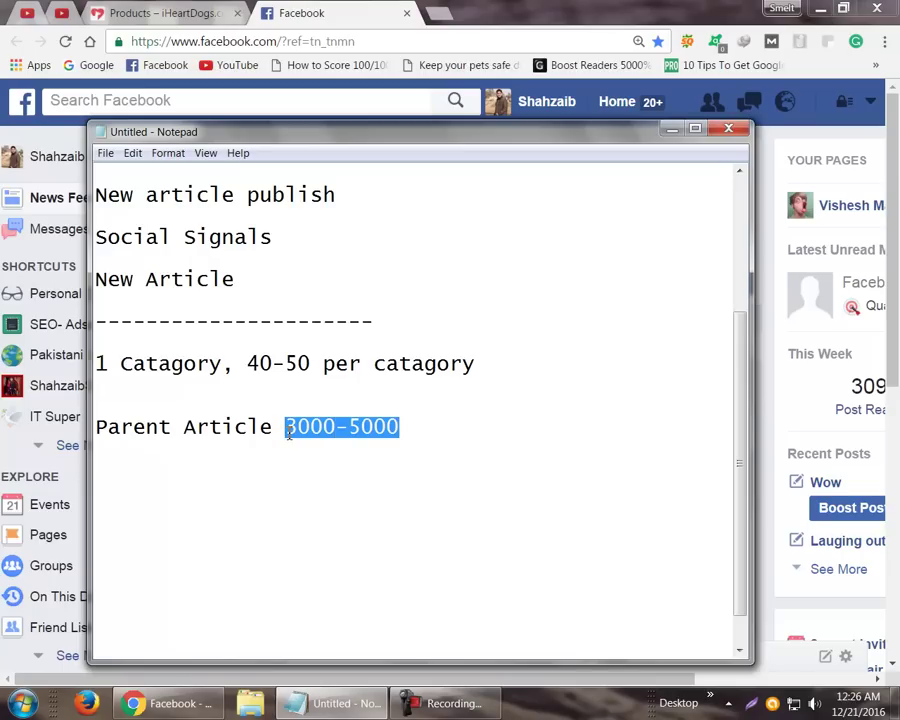
click(401, 405)
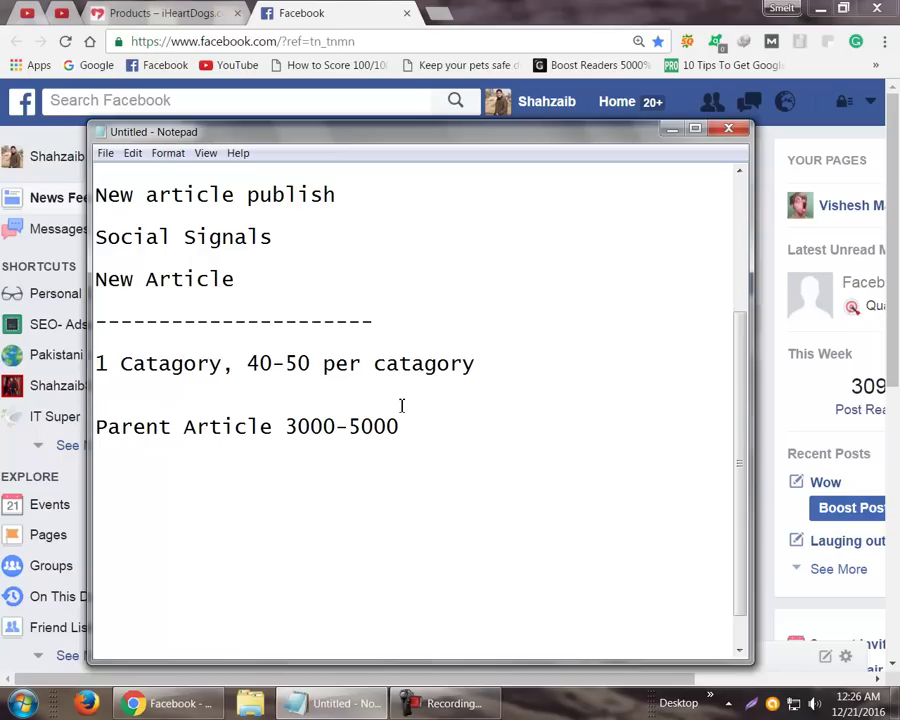
double_click(325, 428)
click(323, 428)
click(473, 416)
Re-examine the articles-per-category range together with the parent article length range, highlighting each in turn.
drag(261, 364, 279, 364)
double_click(269, 364)
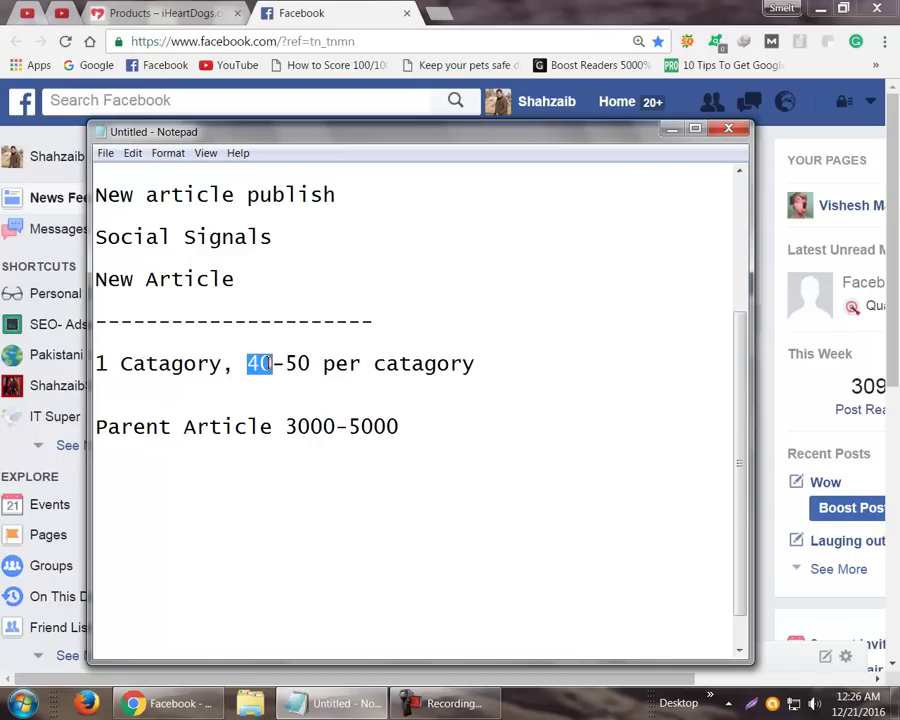
click(268, 364)
double_click(297, 364)
click(305, 363)
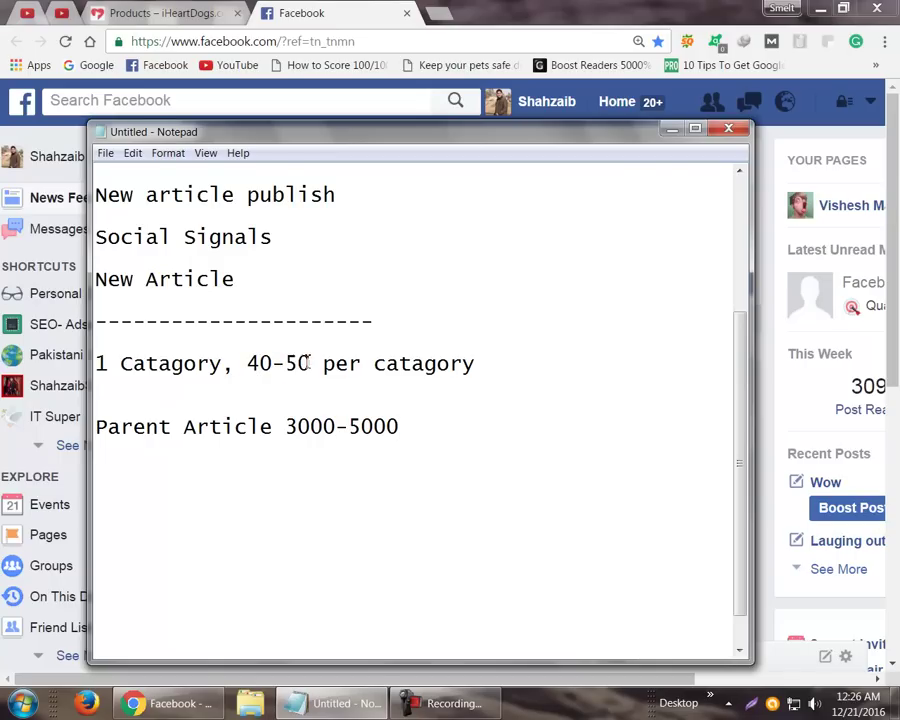
click(472, 466)
drag(420, 432, 380, 427)
click(368, 434)
drag(284, 427, 406, 426)
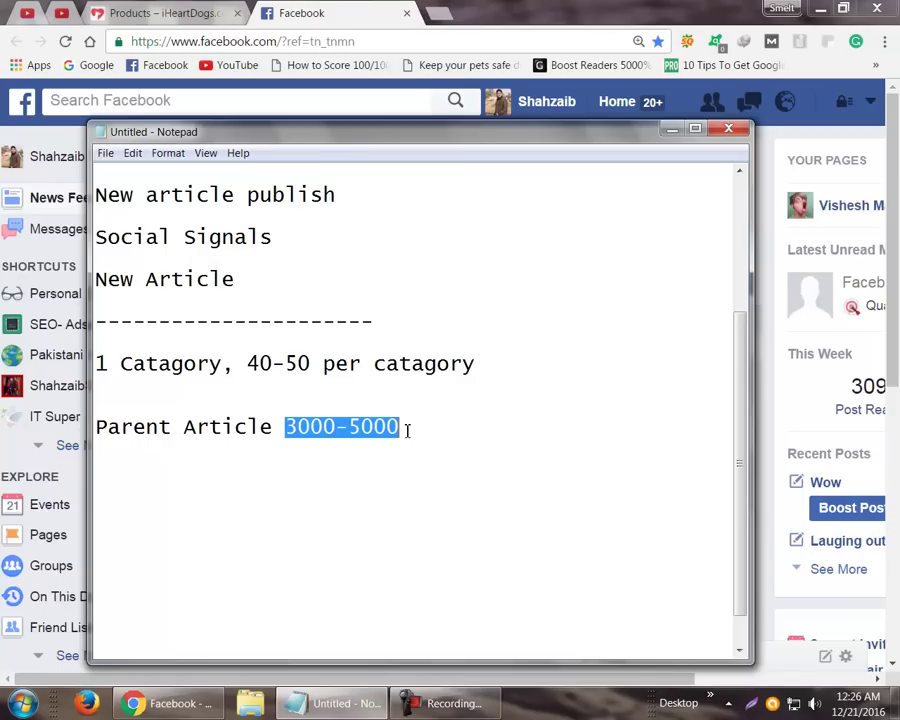
click(406, 426)
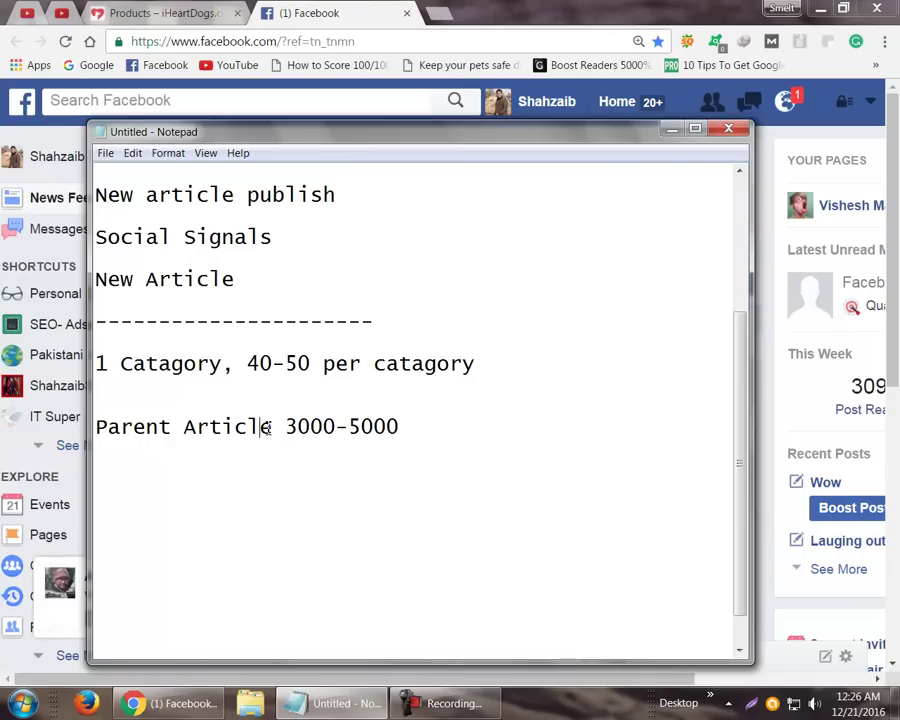
click(265, 428)
click(446, 427)
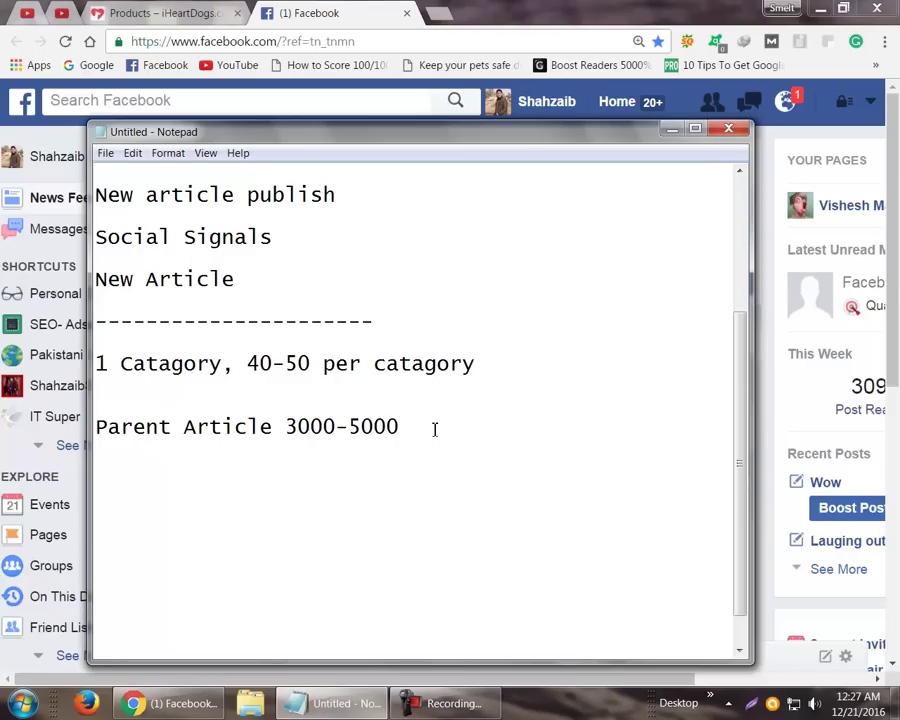
drag(403, 426, 297, 418)
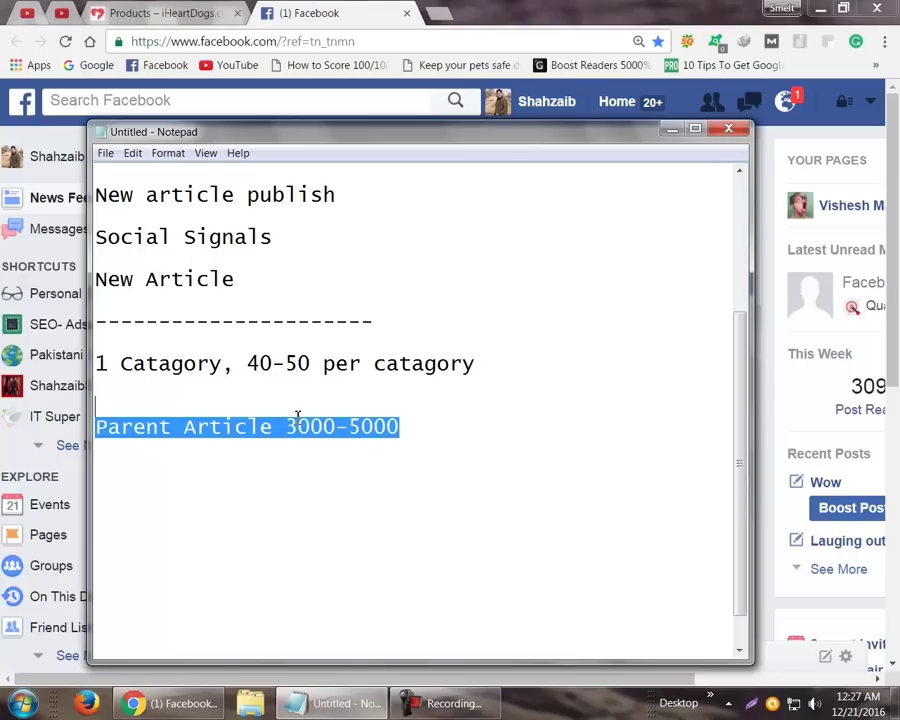
click(297, 421)
key(Home)
shift+click(322, 423)
click(323, 423)
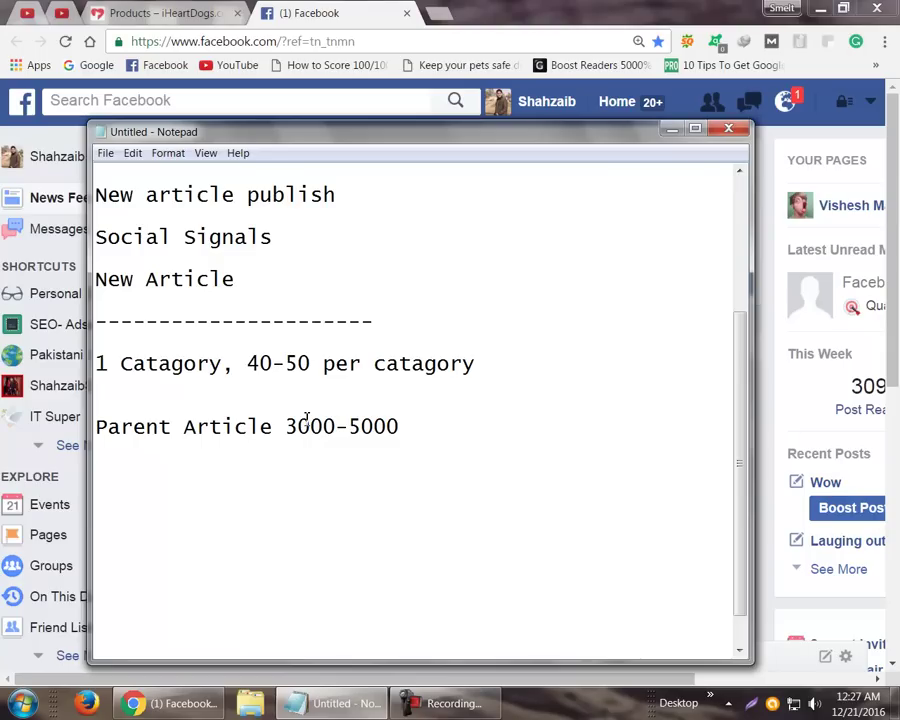
mouse_move(247, 363)
mouse_down()
mouse_move(313, 363)
mouse_move(252, 363)
mouse_up()
click(312, 363)
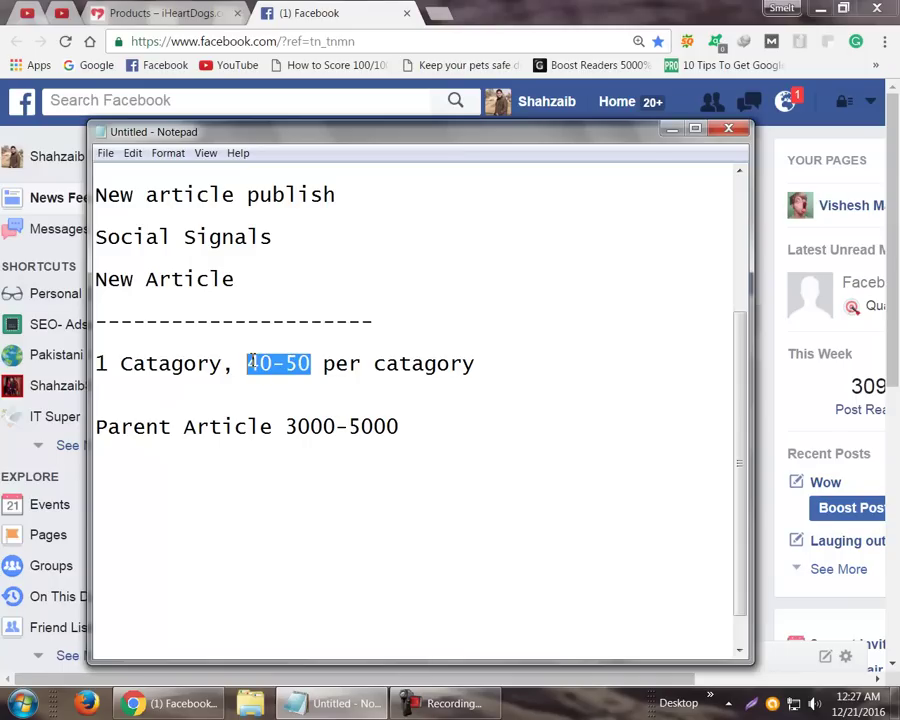
click(252, 363)
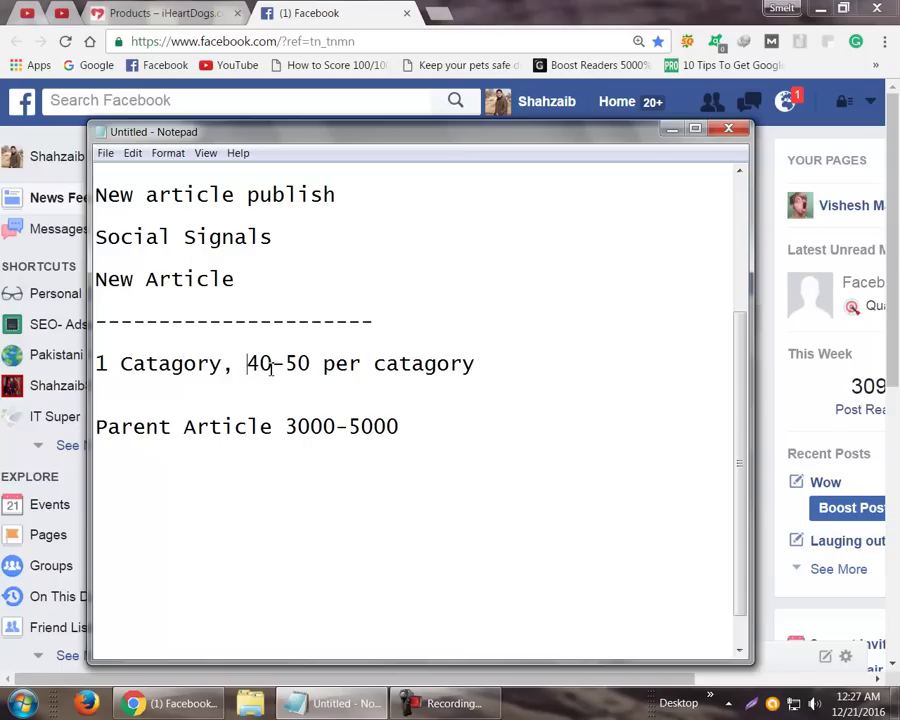
drag(328, 428, 360, 432)
click(360, 432)
mouse_move(245, 363)
mouse_down()
mouse_move(310, 363)
mouse_move(251, 365)
mouse_up()
click(312, 363)
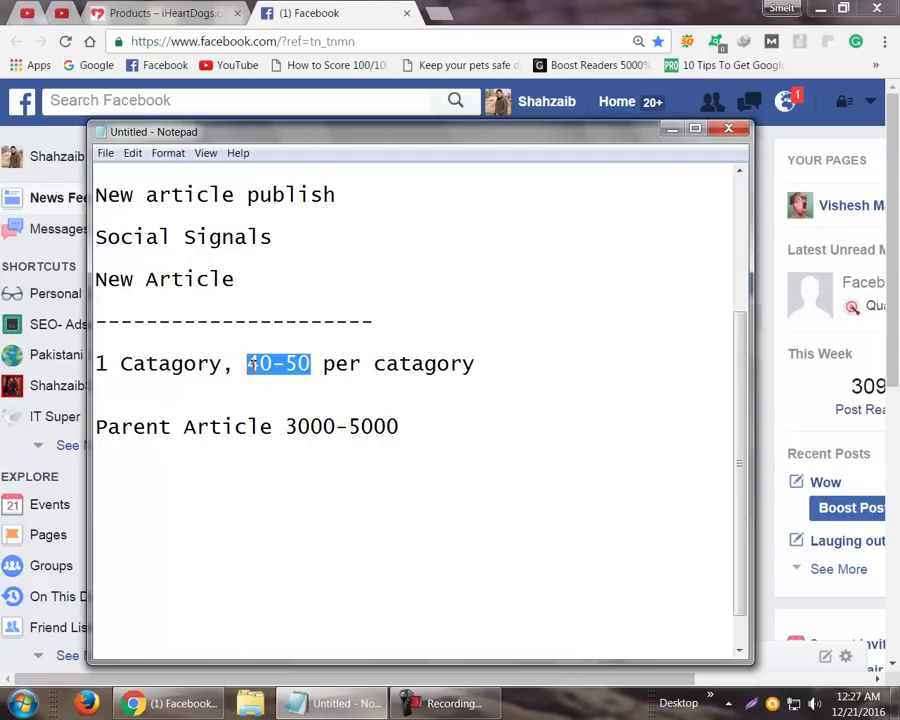
click(251, 364)
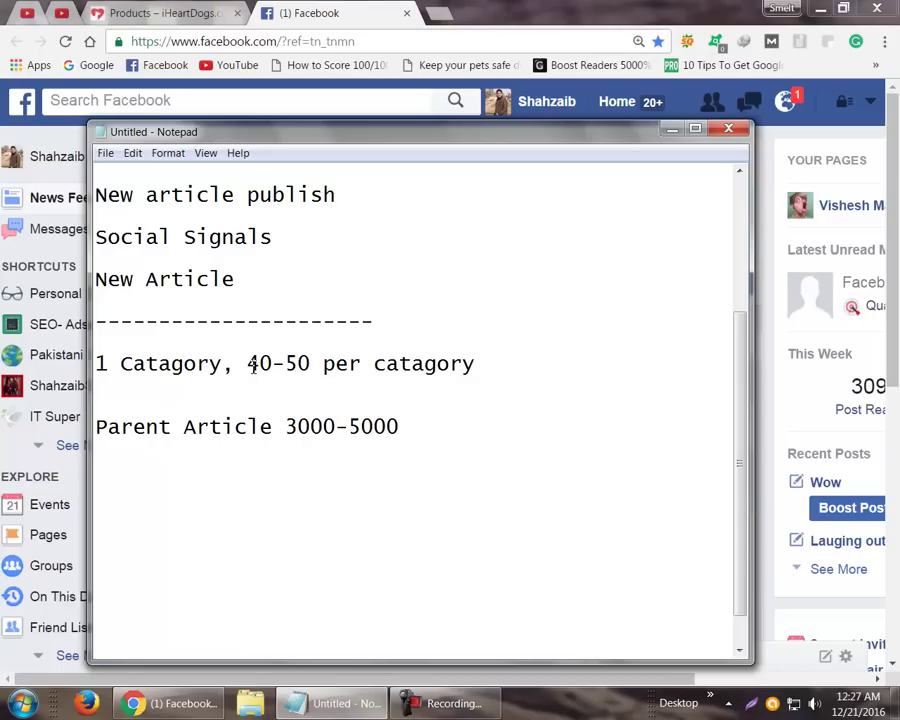
click(258, 363)
Add a dashed separator line below the parent article line, followed by blank space.
click(300, 481)
text(-----------------------)
key(BackSpace)
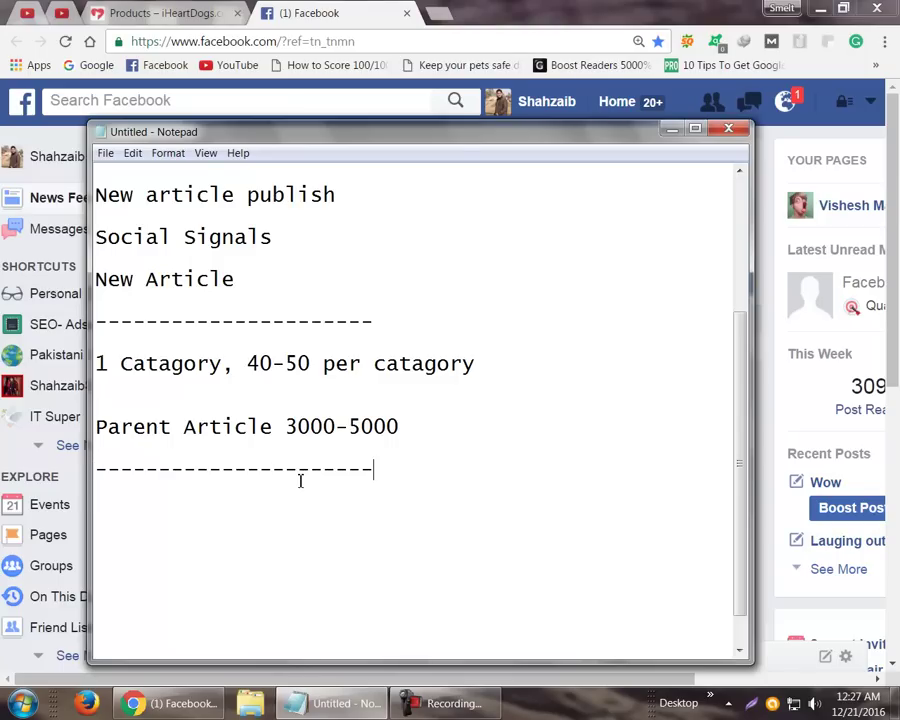
key(Return)
drag(741, 458, 741, 490)
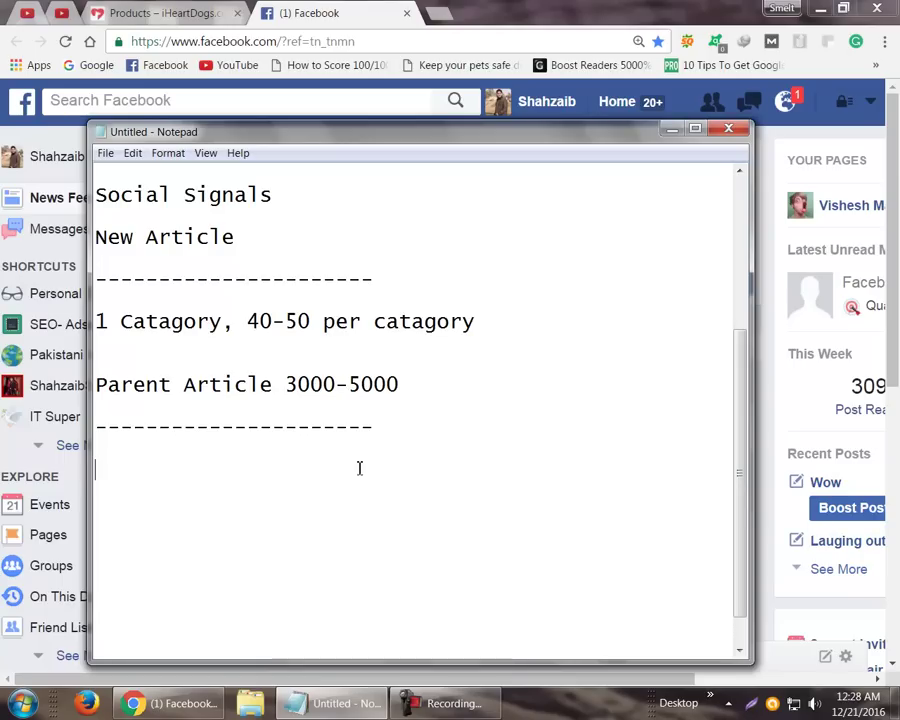
click(377, 385)
double_click(378, 386)
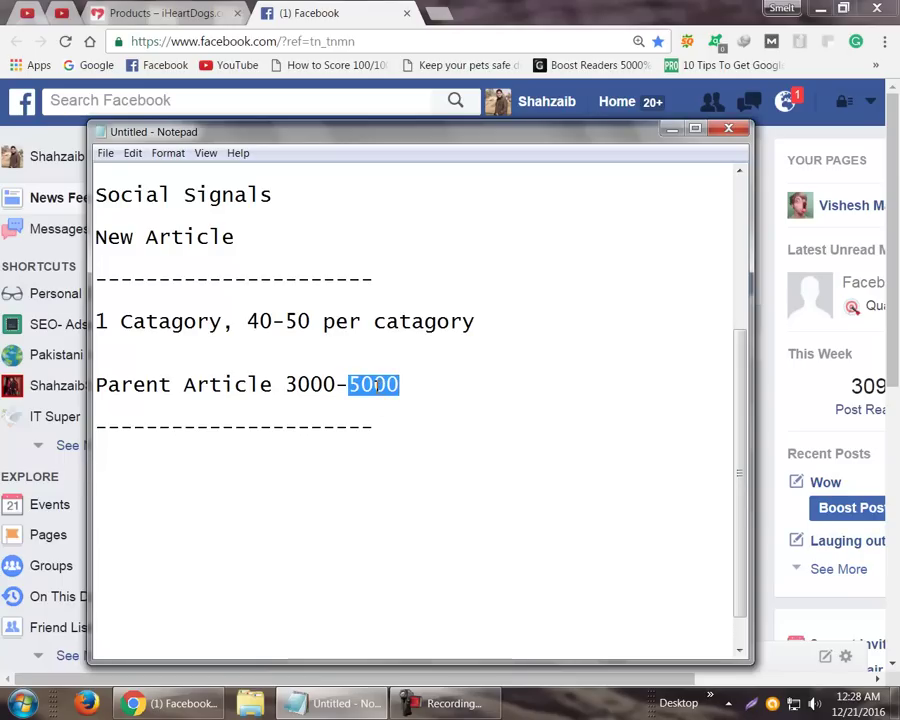
click(376, 387)
drag(377, 388, 359, 387)
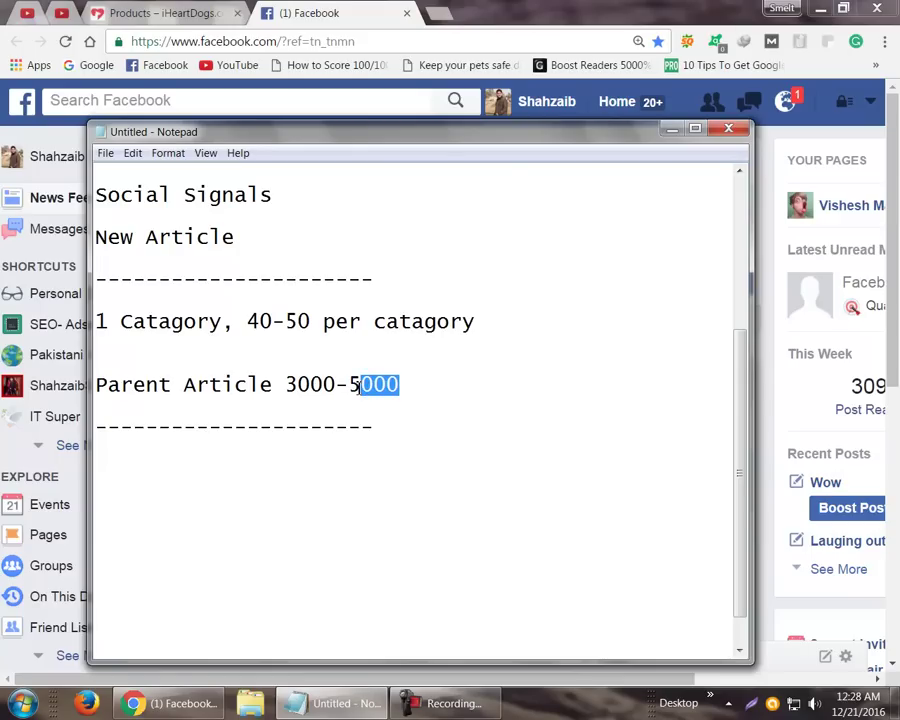
click(358, 387)
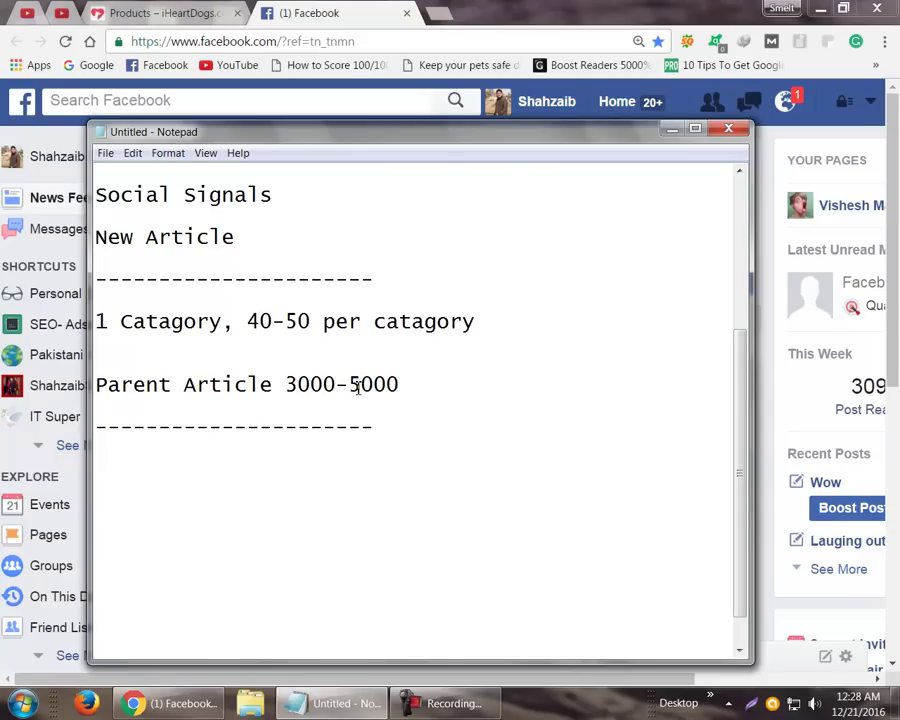
Start a list of social networks below the new separator with "Facebook", "Twitter" and "Google+" on separate lines.
click(311, 448)
key(Return)
text(FAc)
key(BackSpace)
key(BackSpace)
text(aceboo)
text(k)
key(Return)
text(Twitter)
key(Return)
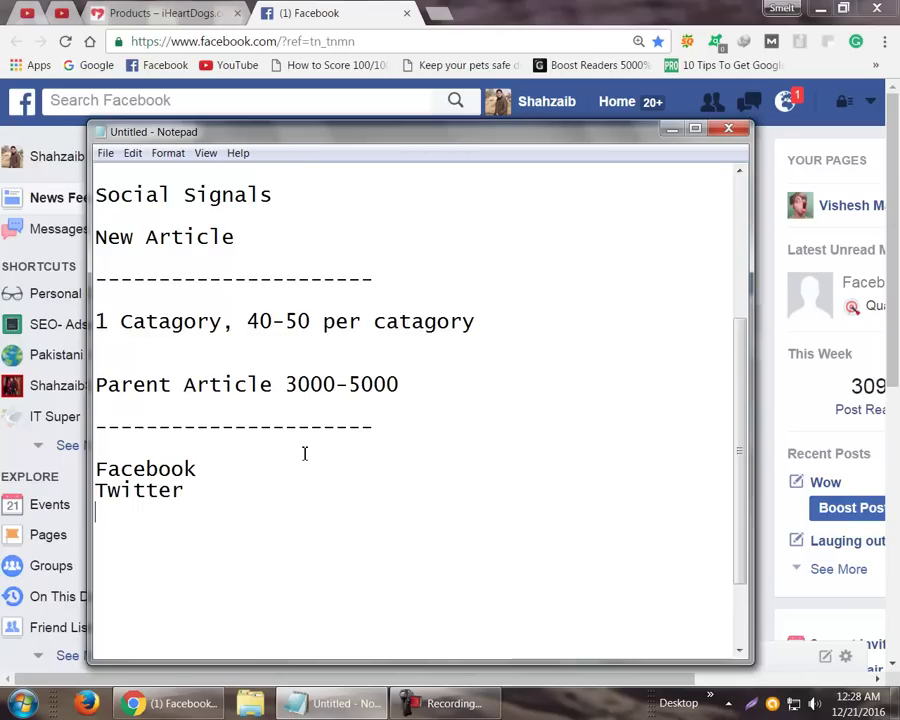
text(Google+)
key(Return)
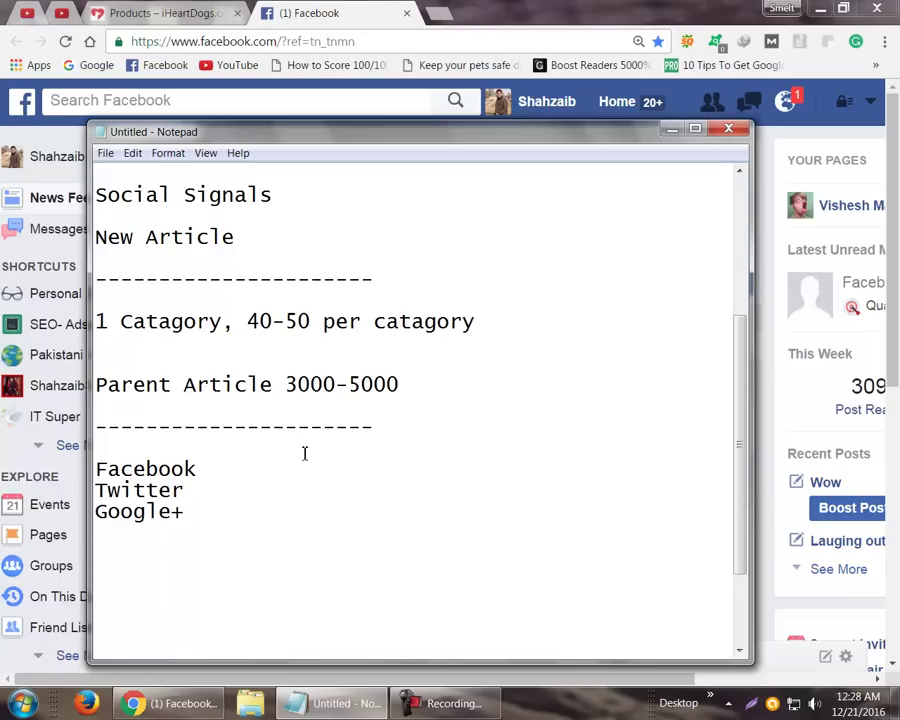
Continue the social network list with "Stumble upon", "Pinterest" and "Instegram" on separate lines.
text(Sti)
key(BackSpace)
text(umble upon)
key(Return)
text(P)
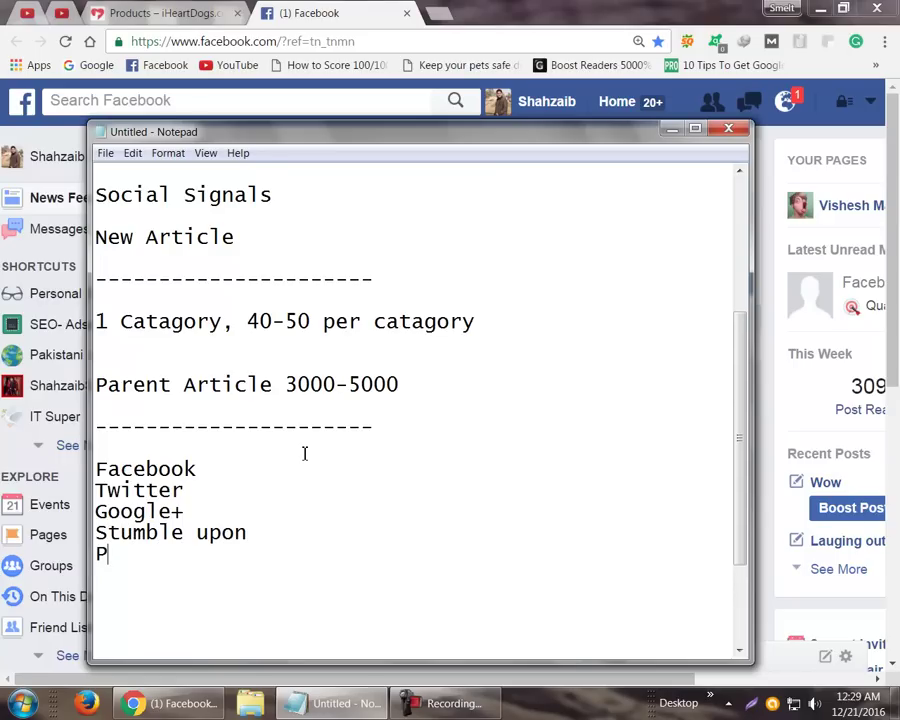
text(interest)
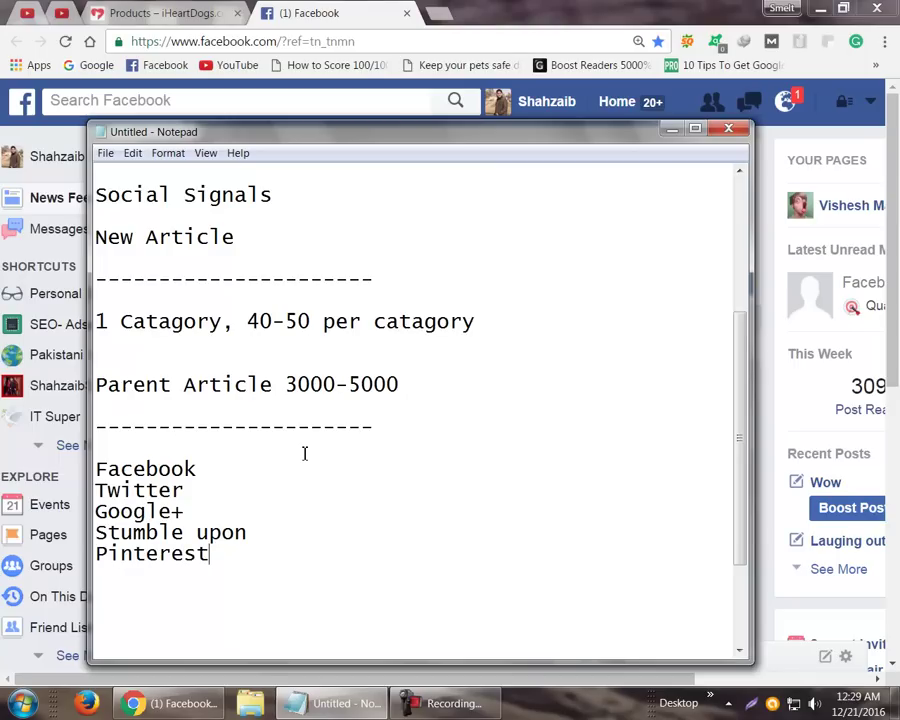
key(Return)
text(Insteg)
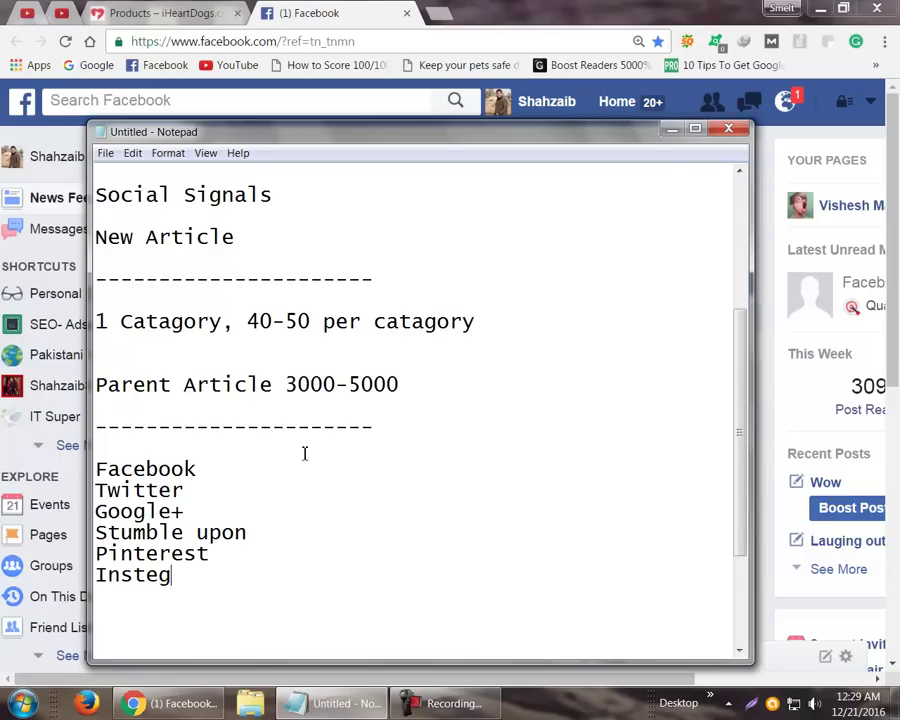
text(ram)
Add a dashed separator line below the social network list, leaving one blank line above it.
key(Return)
key(Return)
text(-)
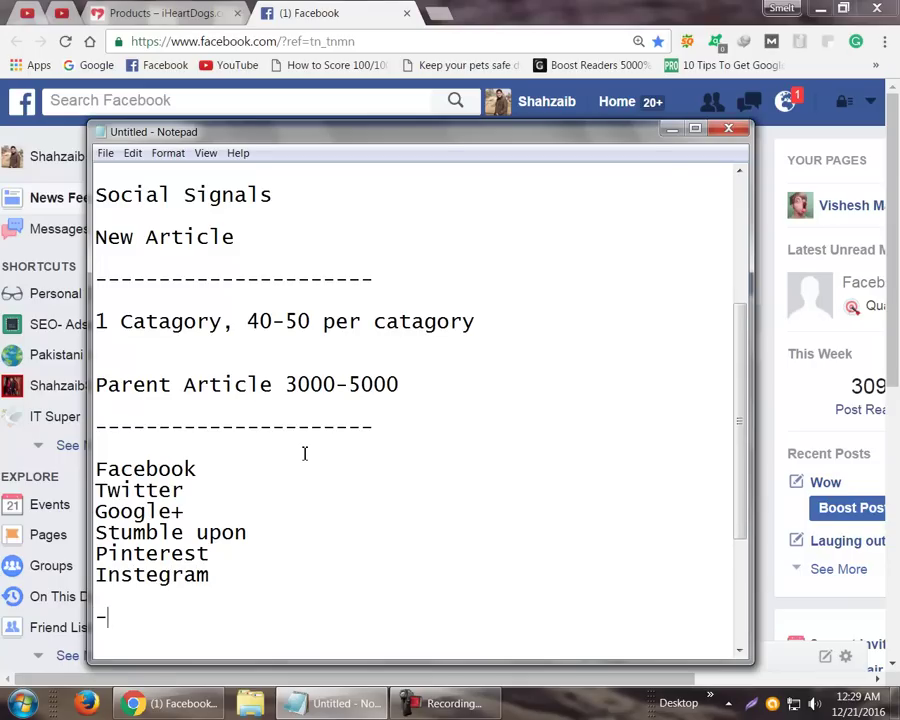
text(--------------------)
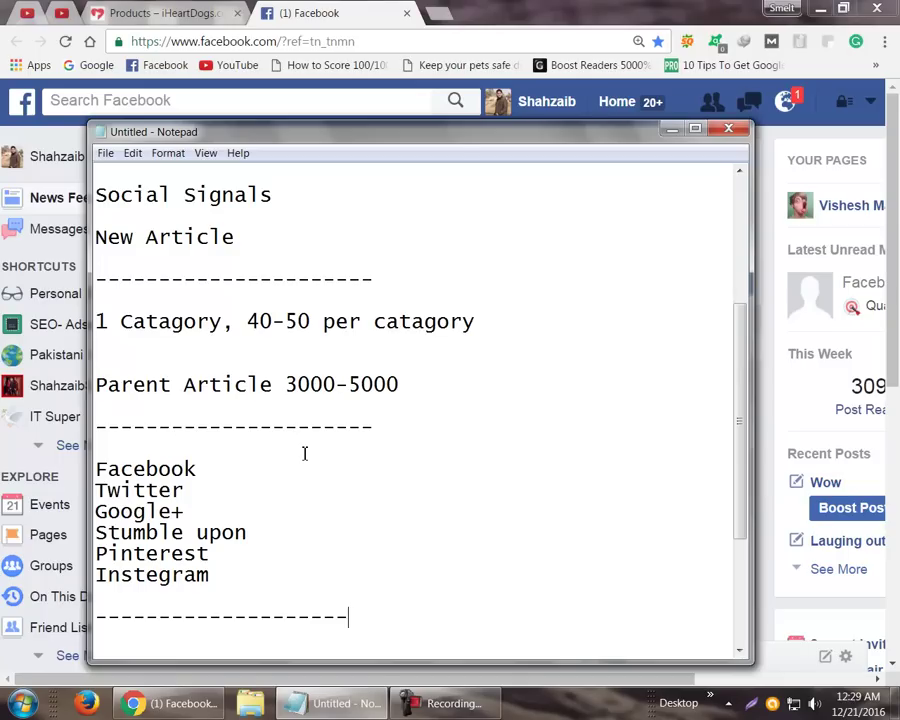
text(-)
Write the line "10 Gmail, 10 Yahoo Emails." below the new separator, after a blank line.
drag(739, 414, 675, 583)
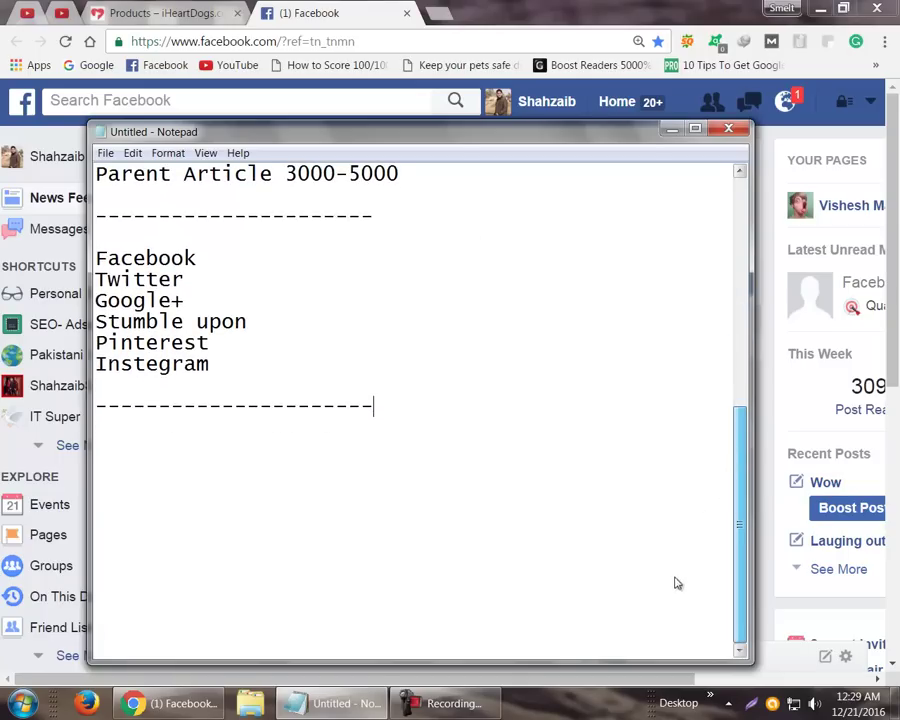
click(275, 474)
click(264, 445)
text(10 Gmail, 10)
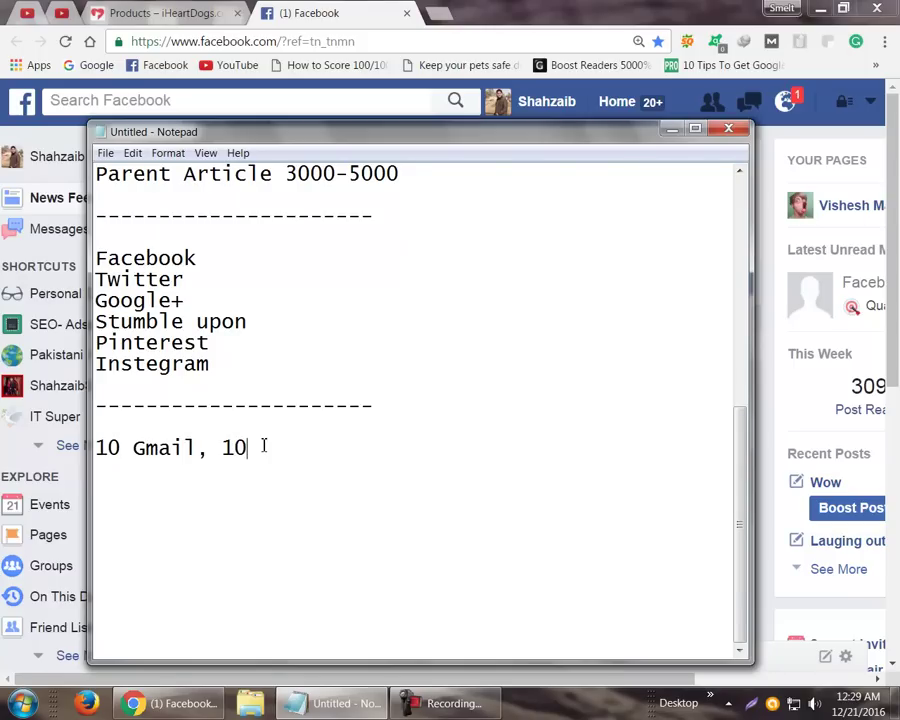
text( Yahoo Emails.)
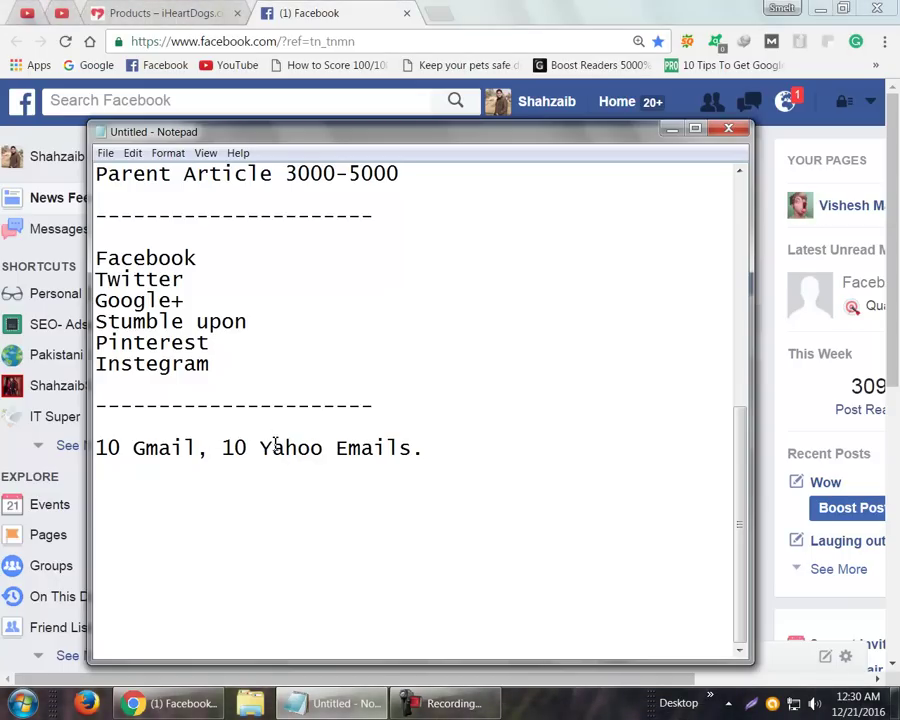
Add the line "1 Author" below the Gmail and Yahoo email line, separated by blank space.
click(206, 510)
text(1)
drag(212, 364, 100, 262)
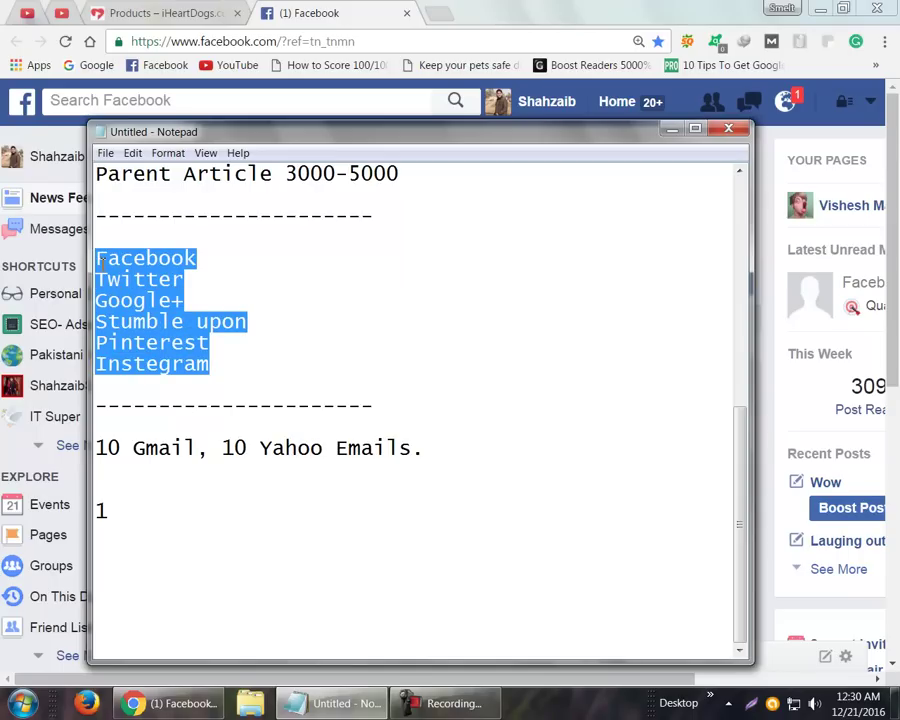
click(165, 511)
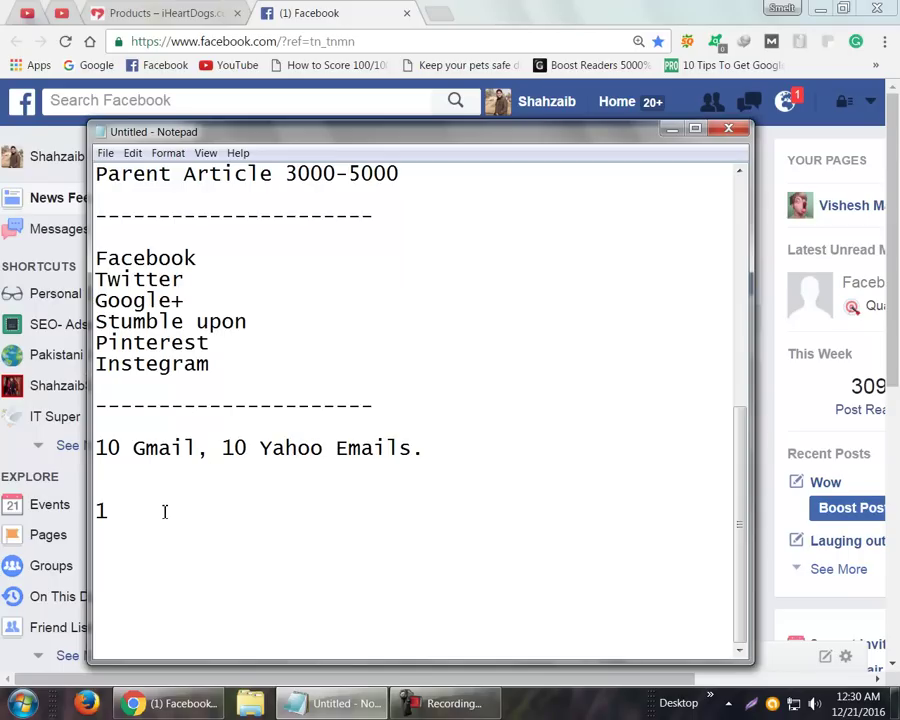
text(Author)
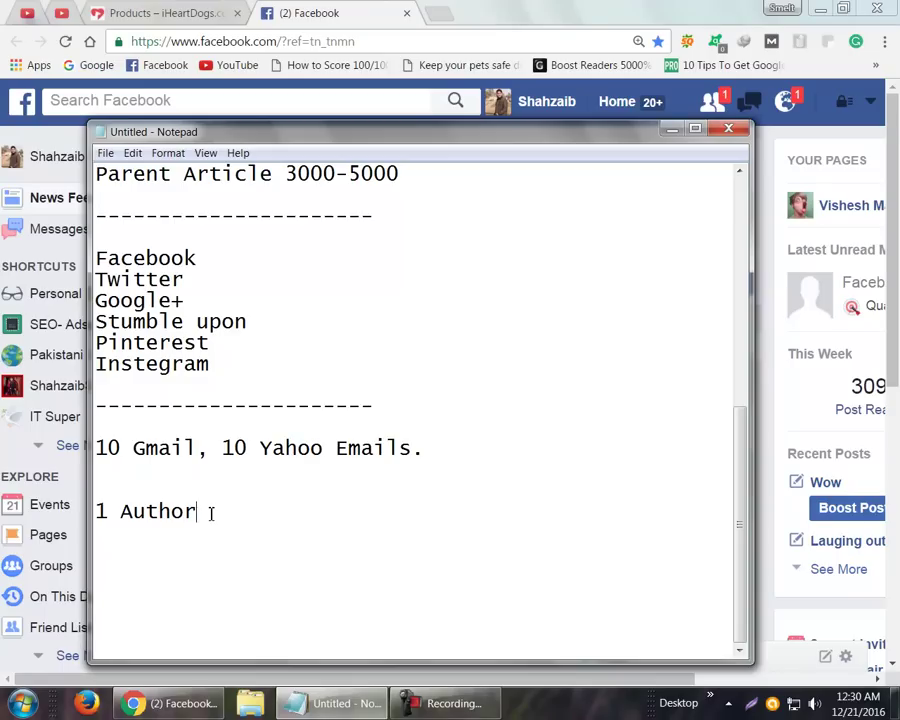
Review the social network list together with the "1 Author" line, highlighting each in turn.
drag(211, 365, 95, 258)
click(183, 282)
double_click(138, 512)
drag(116, 516, 145, 524)
click(200, 513)
click(100, 518)
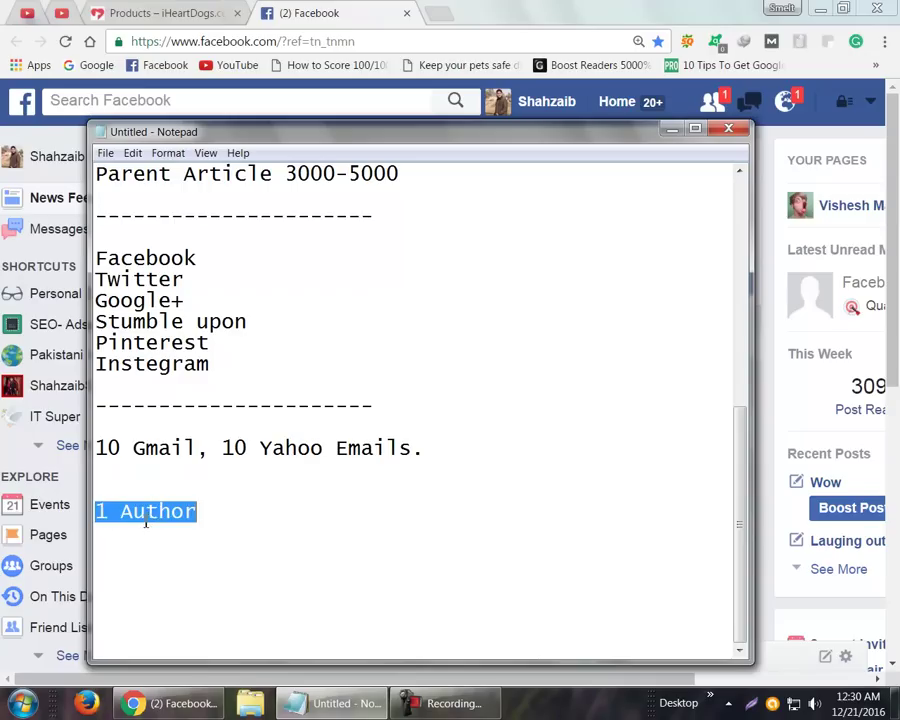
click(181, 519)
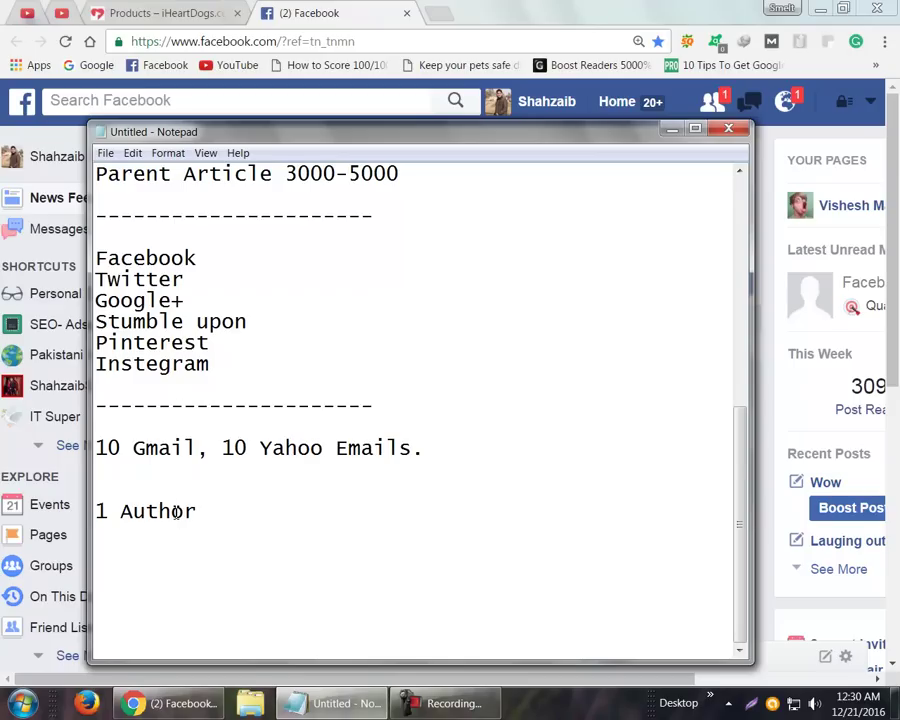
Go over the Gmail and Yahoo email line word by word, relating it to the author line.
click(200, 452)
double_click(200, 452)
click(348, 463)
click(201, 518)
double_click(165, 452)
click(194, 447)
click(322, 447)
click(440, 447)
click(226, 509)
click(283, 505)
Highlight the social network list from "Instegram" up to "Facebook" again, and return to the line below "1 Author".
drag(234, 368, 92, 260)
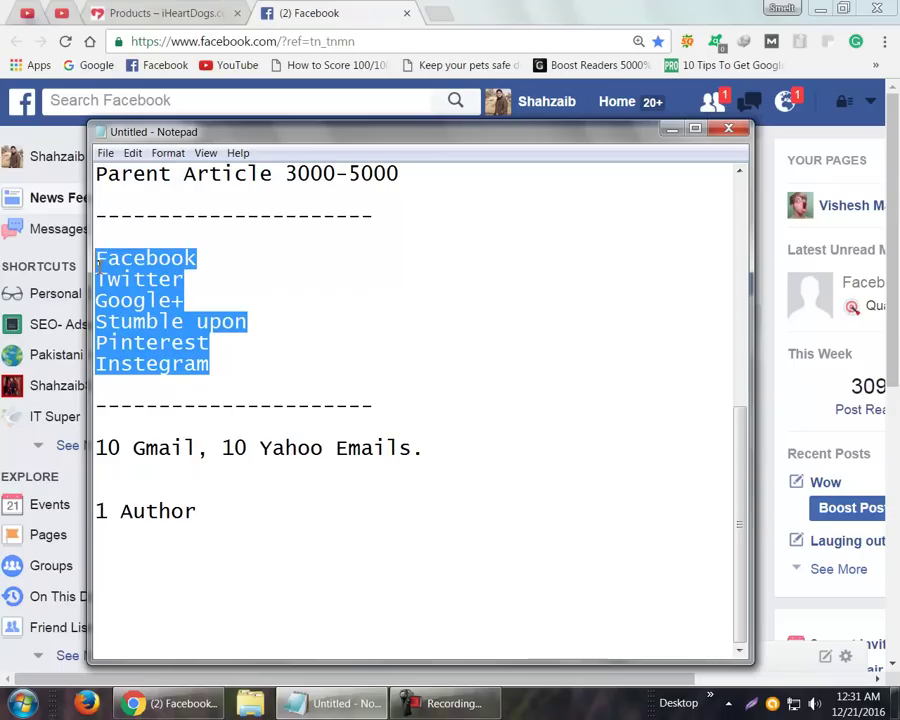
click(178, 293)
drag(236, 368, 211, 373)
click(152, 277)
click(351, 538)
Switch to Facebook in Chrome, search for "usa today" and open all its results in a new tab.
click(172, 703)
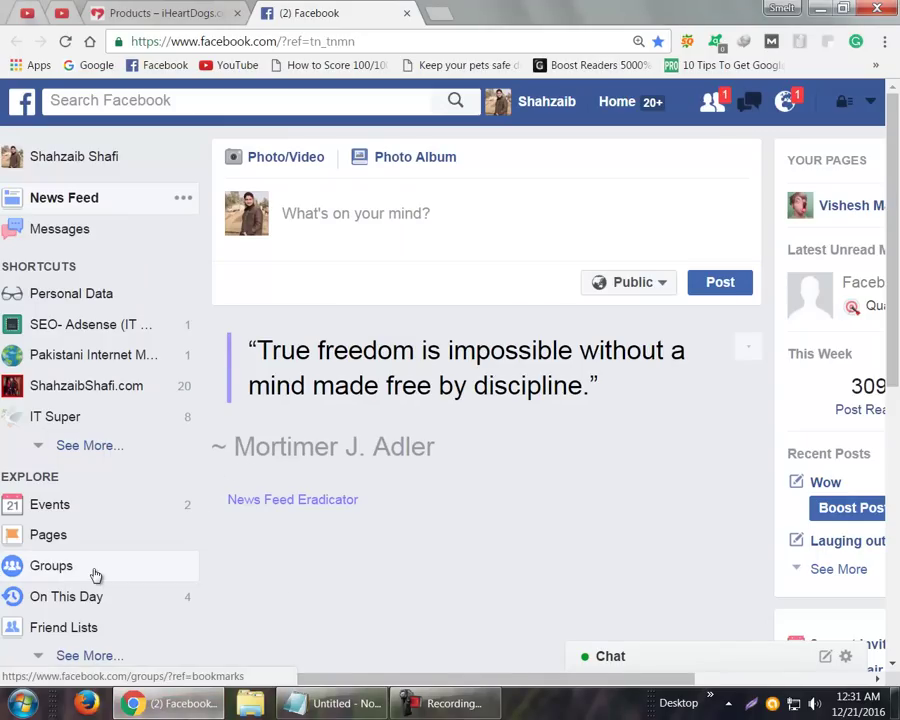
click(129, 112)
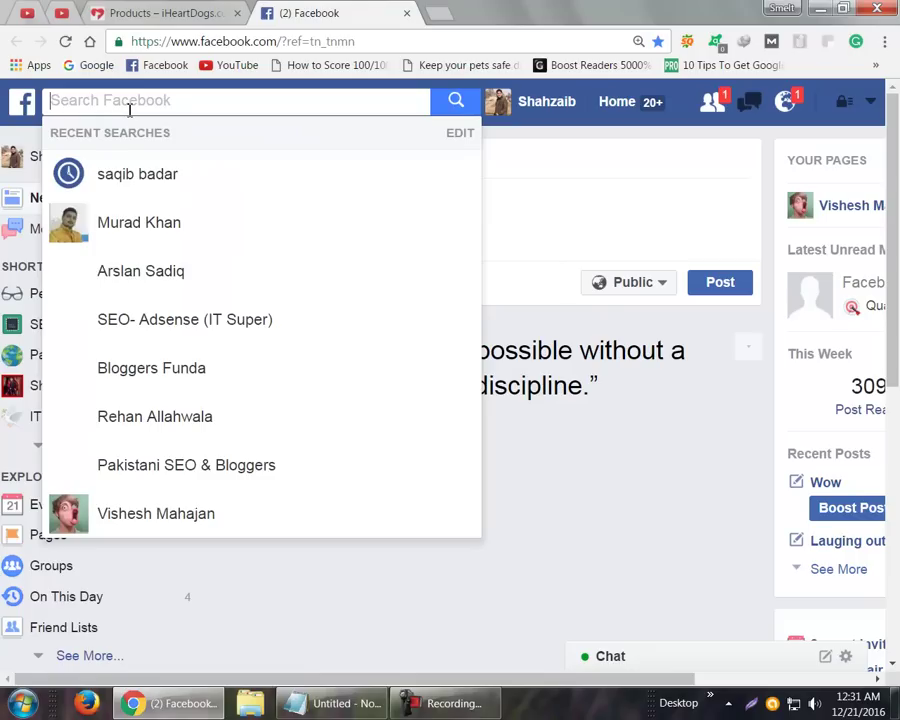
text(u)
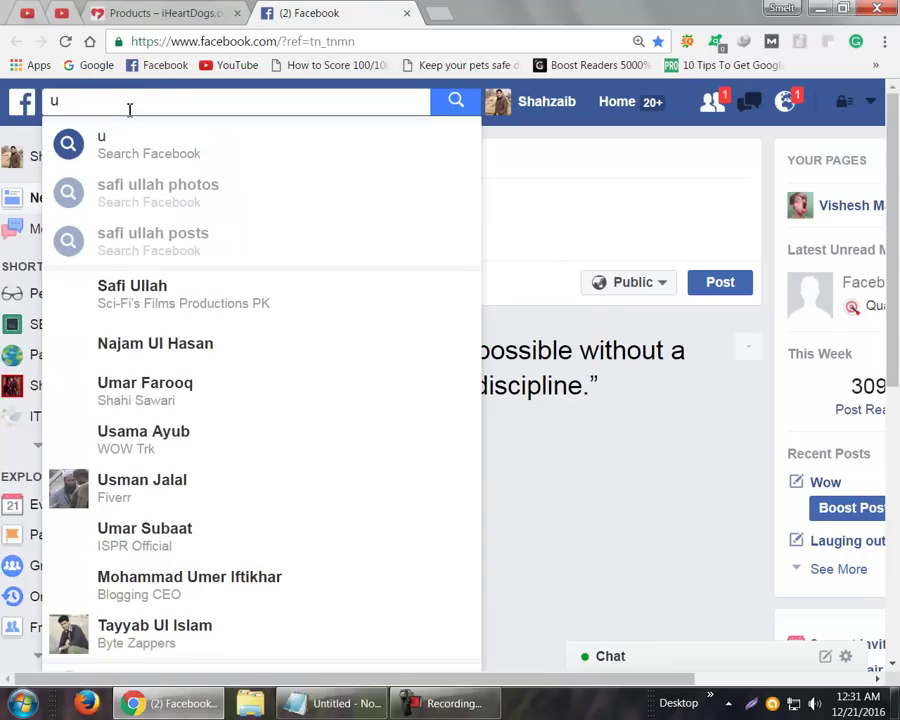
text(sa t)
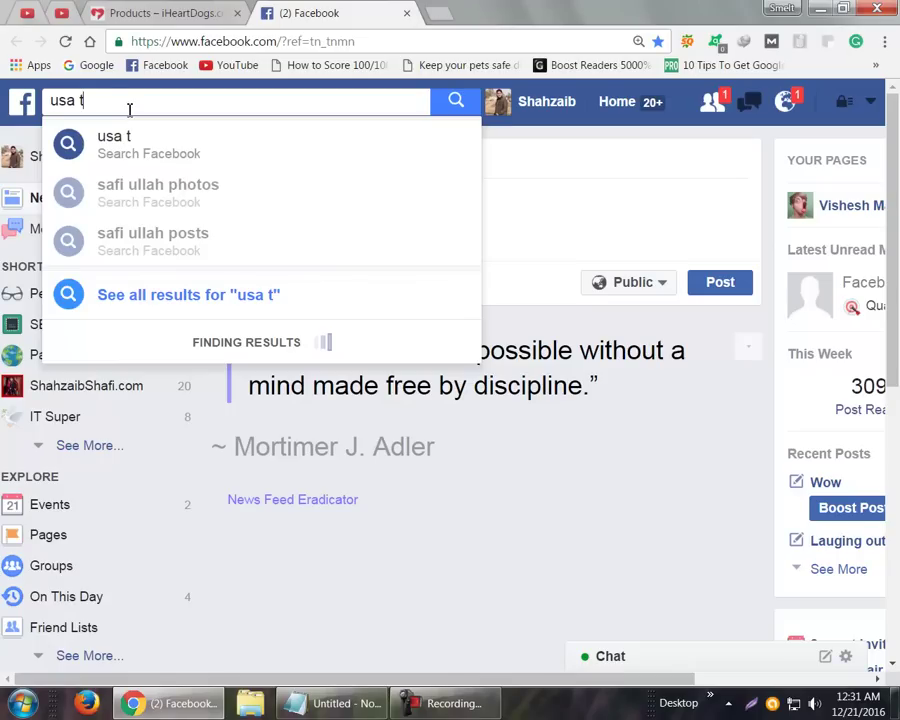
text(oday)
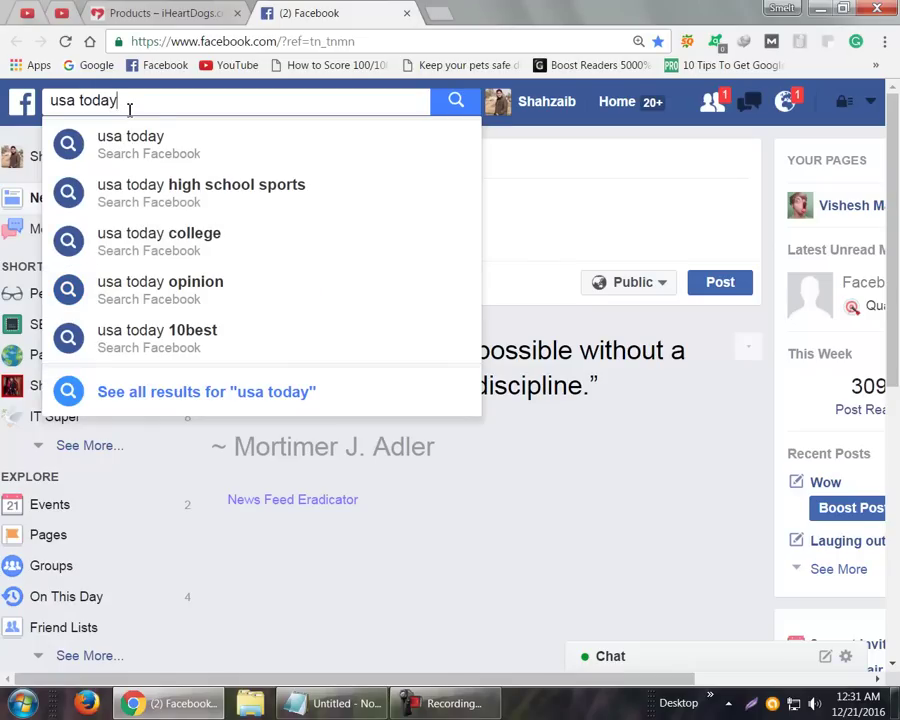
middle_click(263, 400)
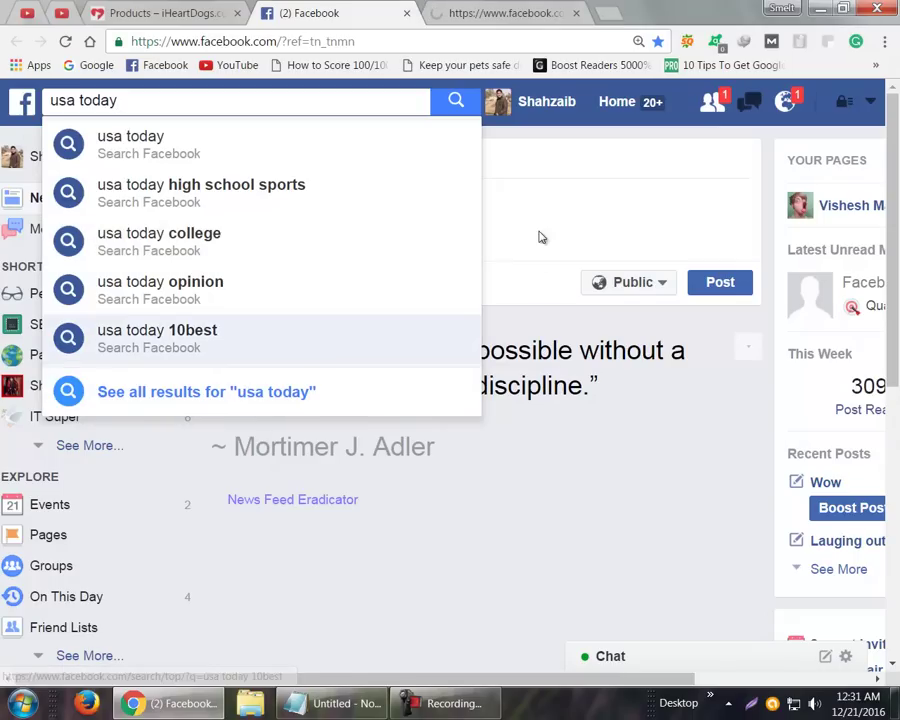
Check the Facebook notifications, look at the "usa today" results page and return to the news feed.
click(789, 103)
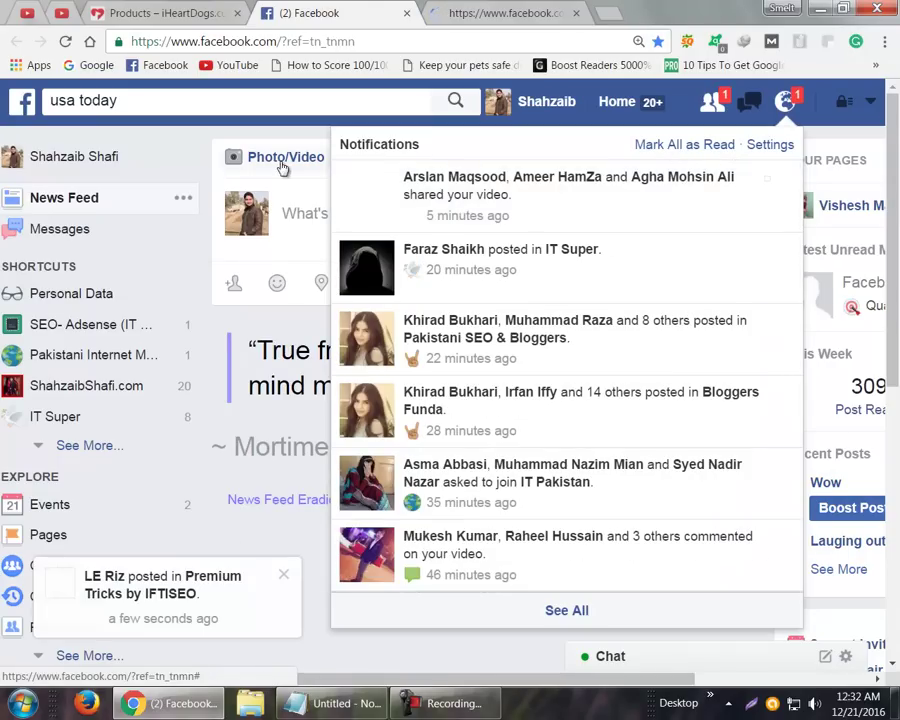
click(300, 209)
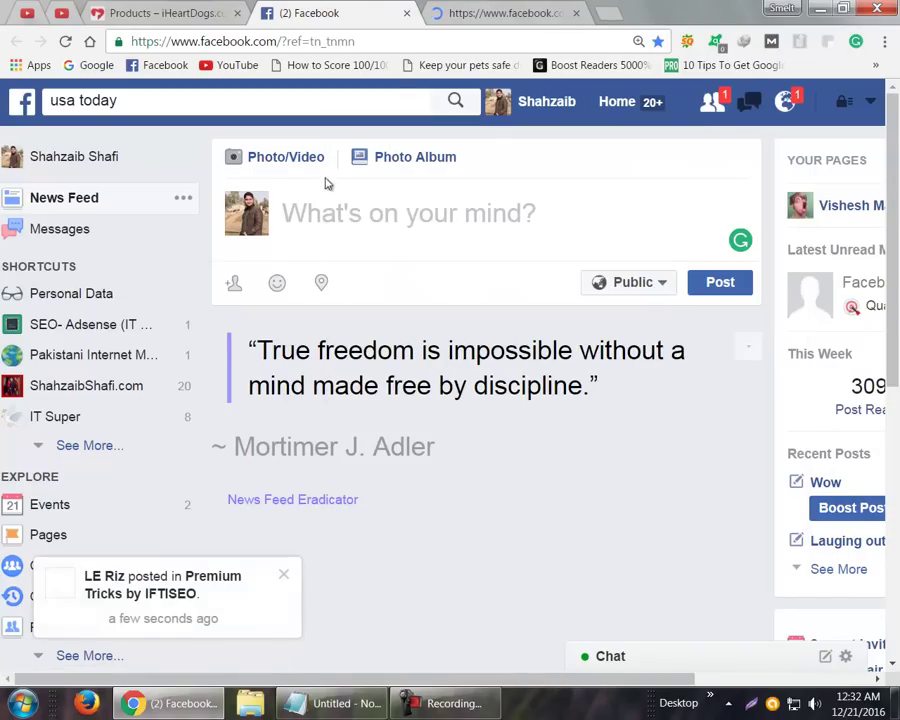
click(505, 10)
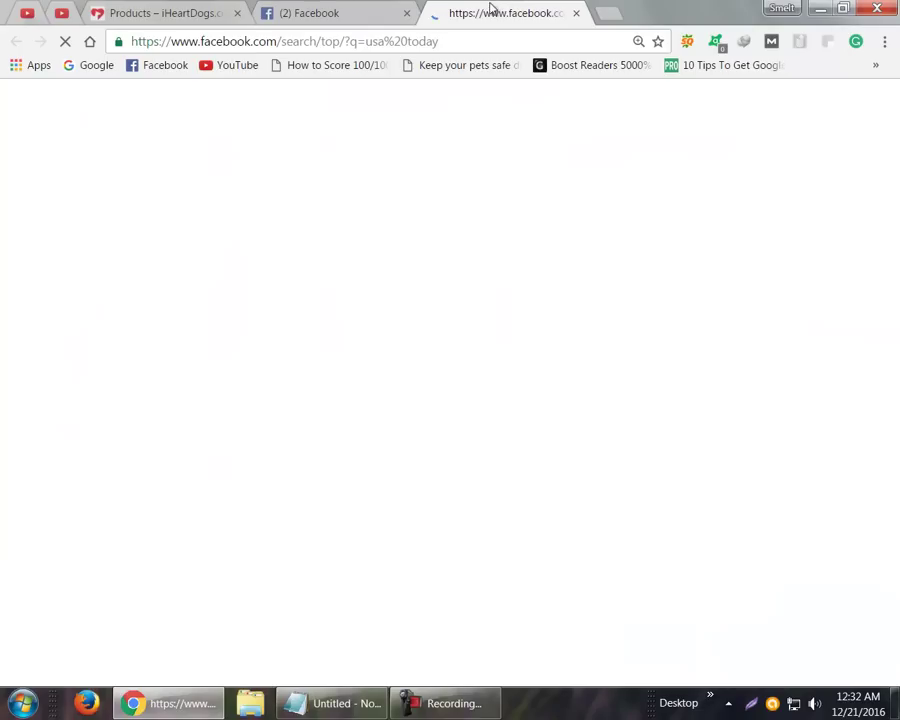
click(370, 10)
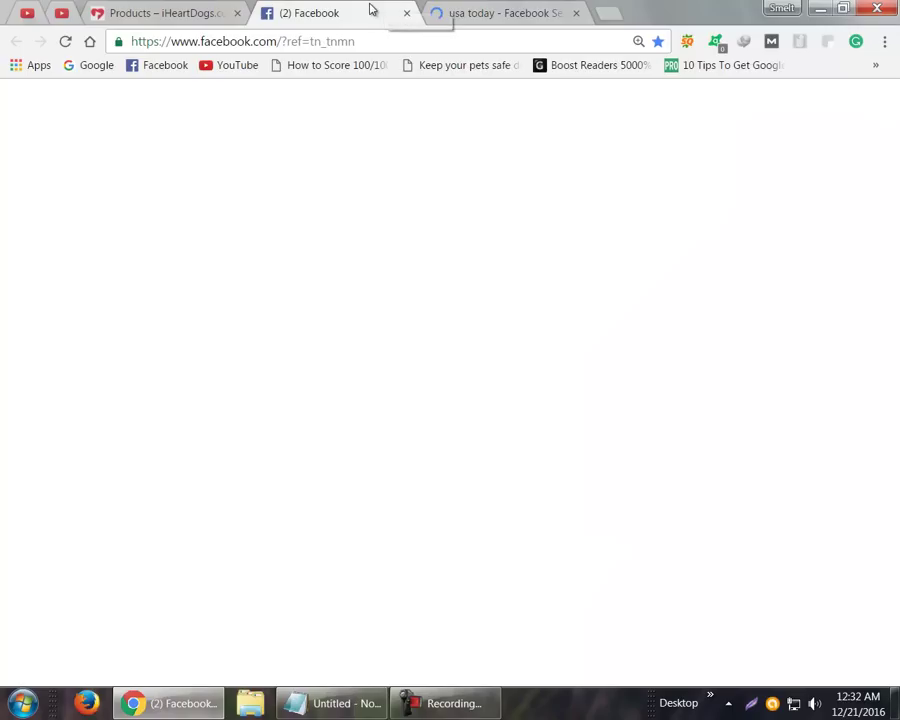
click(508, 8)
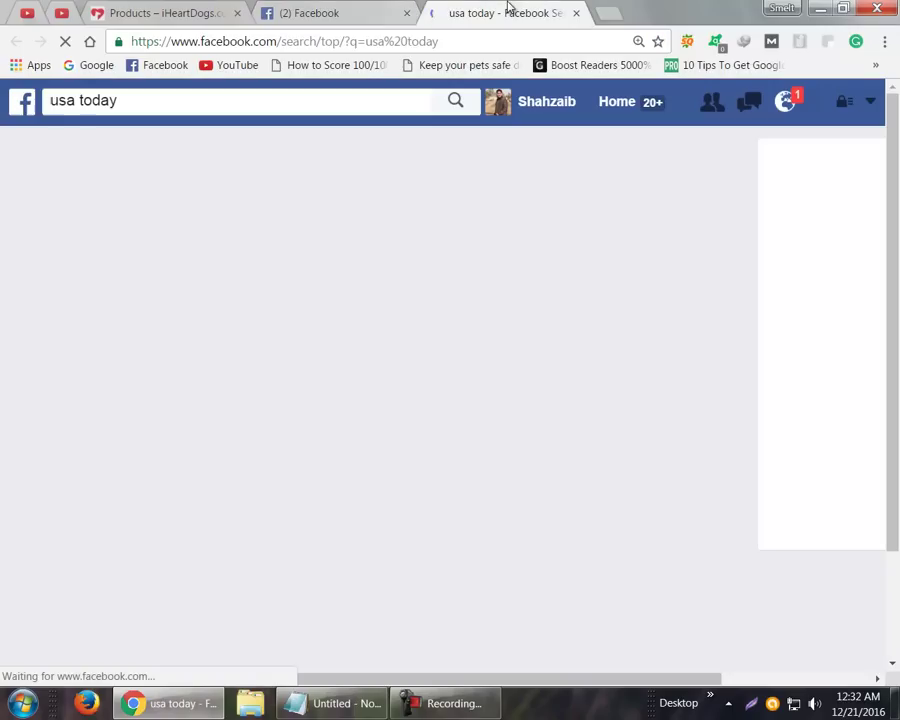
click(380, 7)
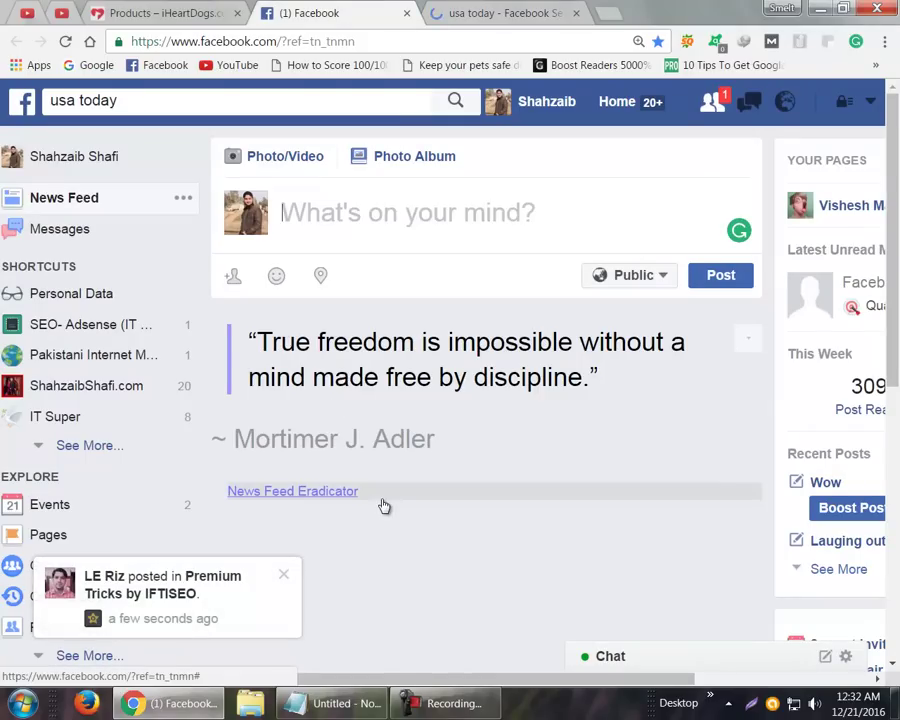
Return to the Notepad notes and add a dashed separator directly below the "1 Author" line.
click(332, 700)
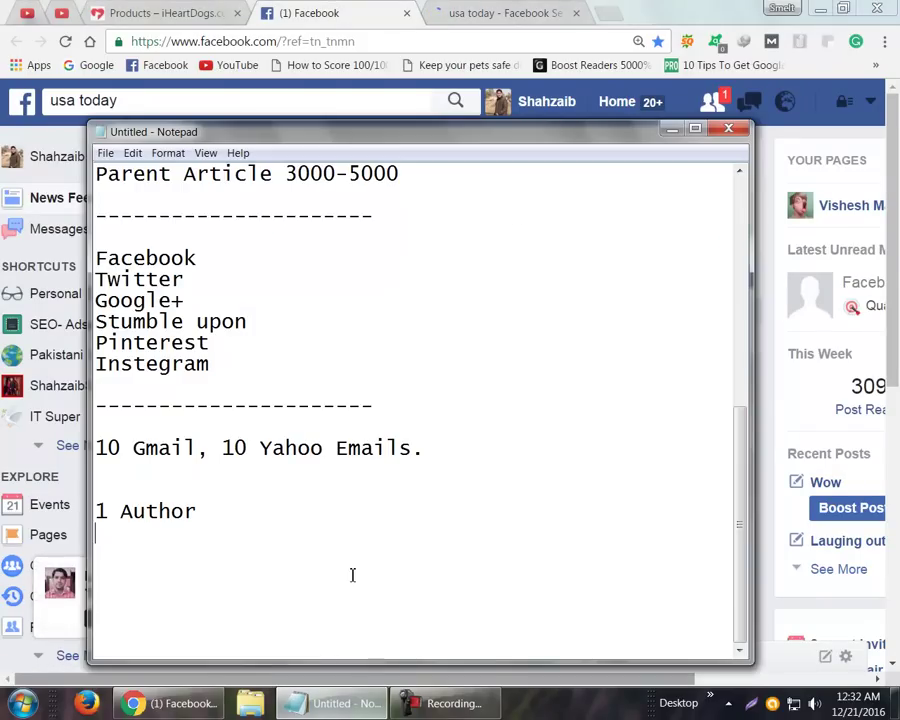
text(\)
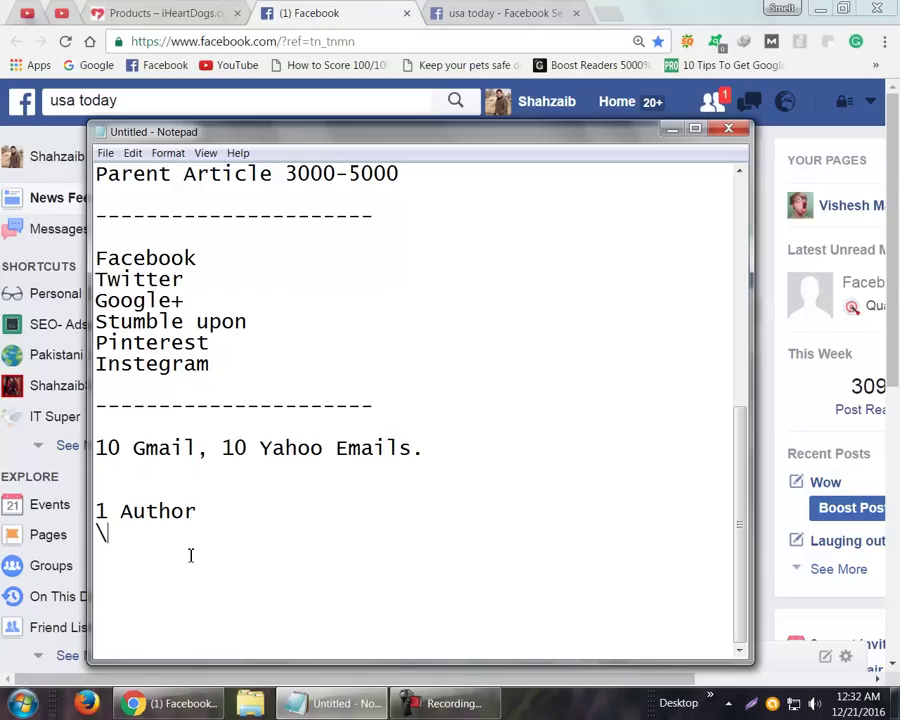
key(Return)
key(Return)
text(-)
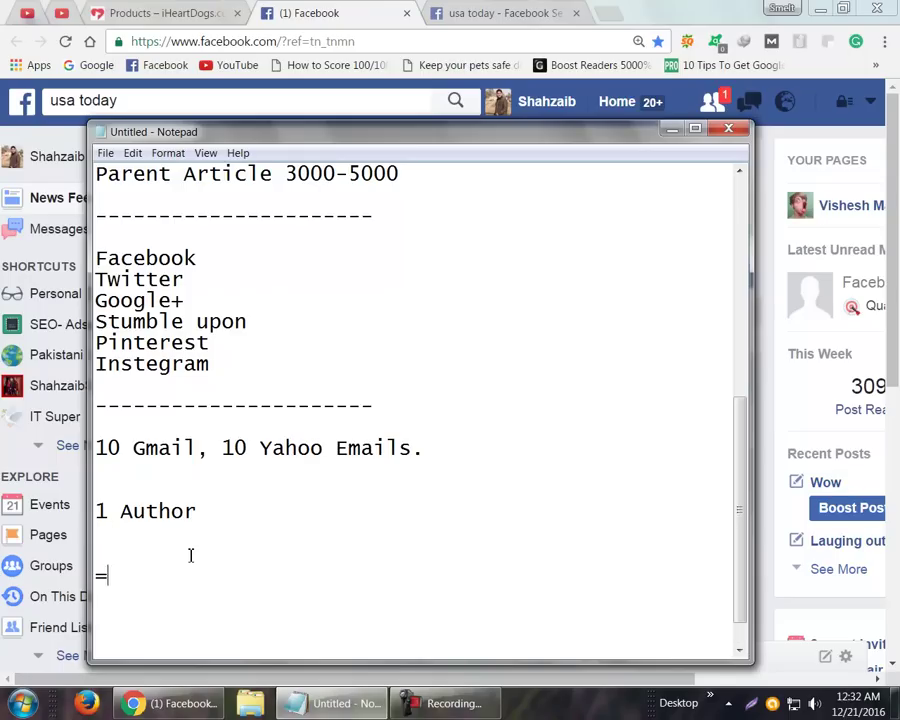
text(---------------------)
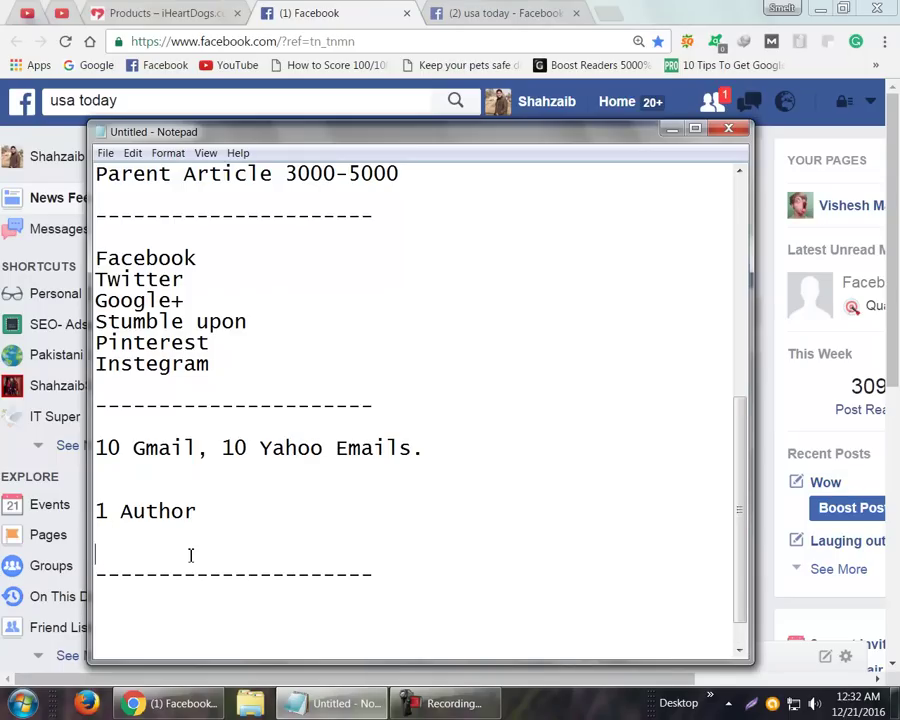
key(BackSpace)
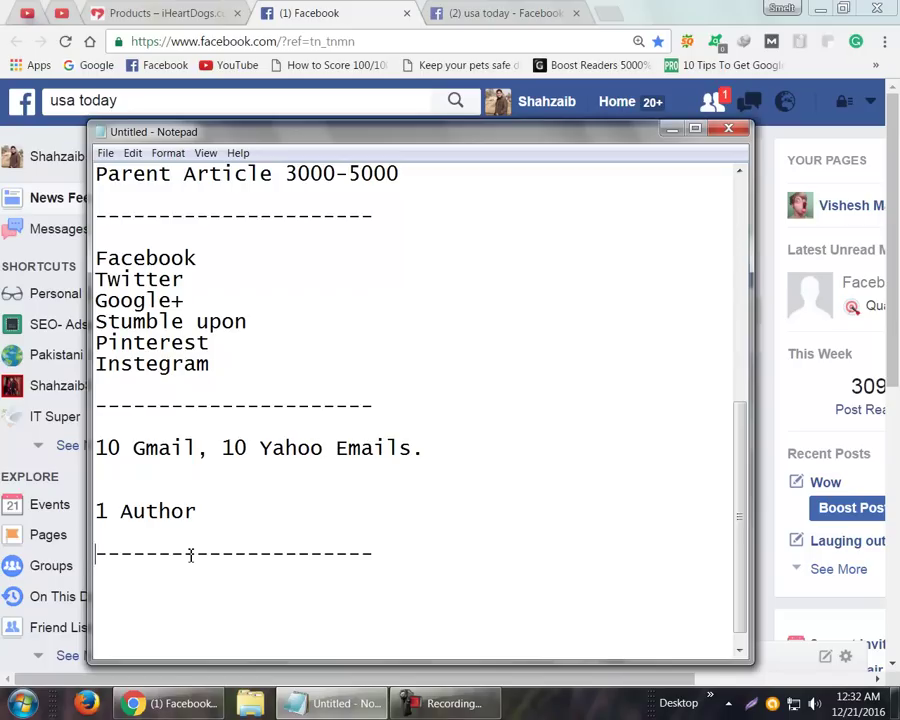
key(BackSpace)
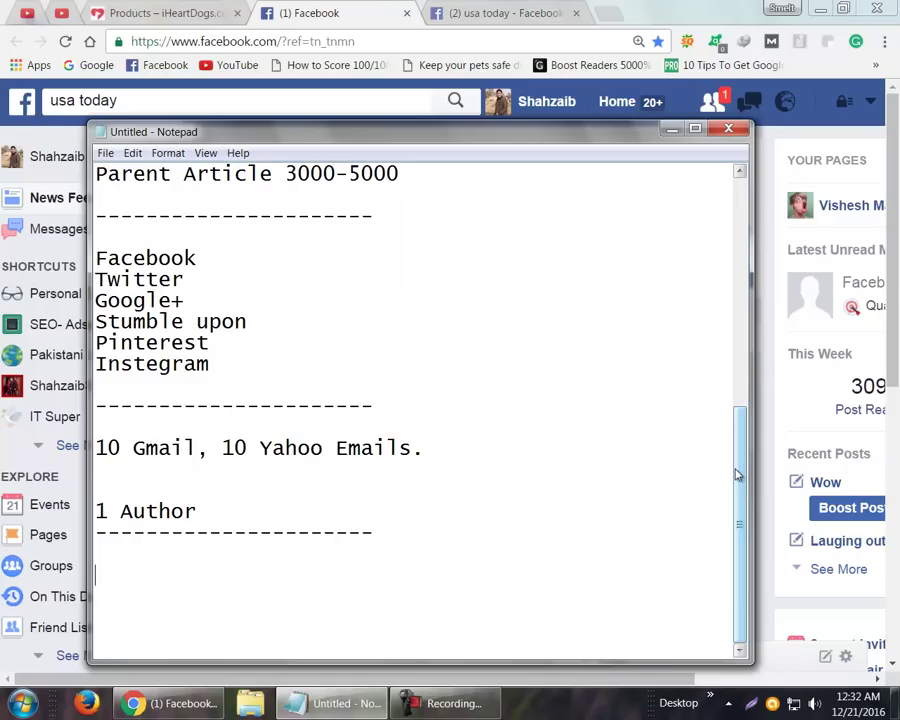
Write the line "Target, Niche relevant, Region i.e USA" below the last separator, after a blank line.
text(get)
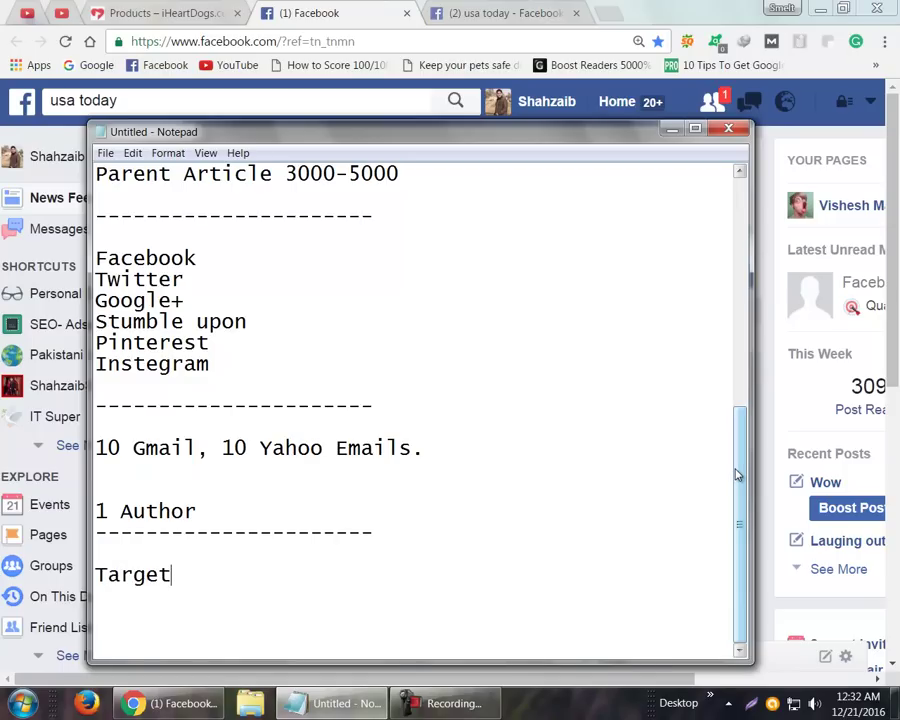
text(, Niche relevant,)
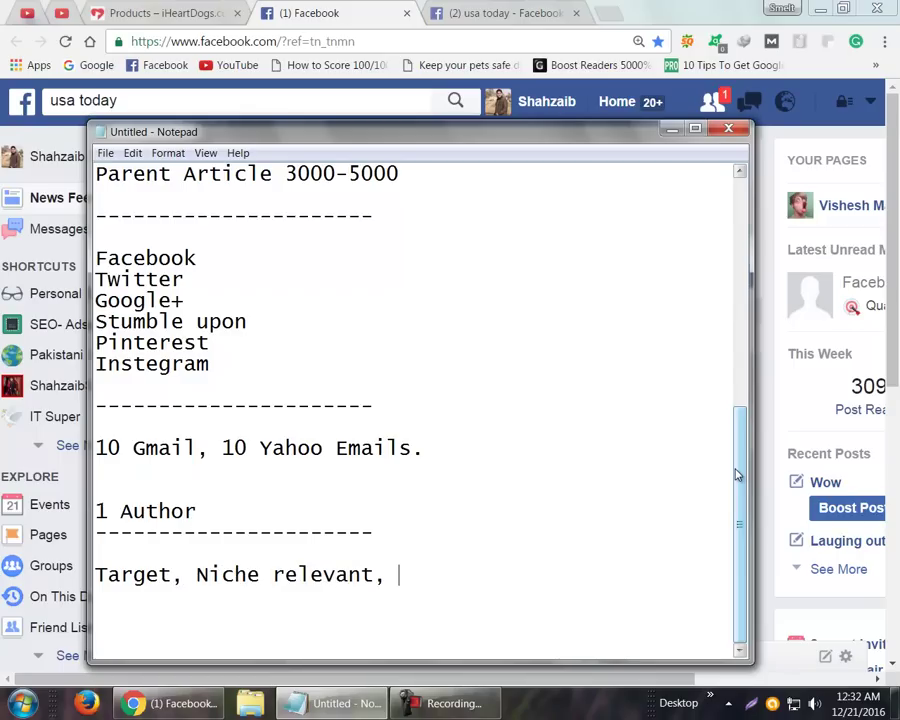
text( Region i)
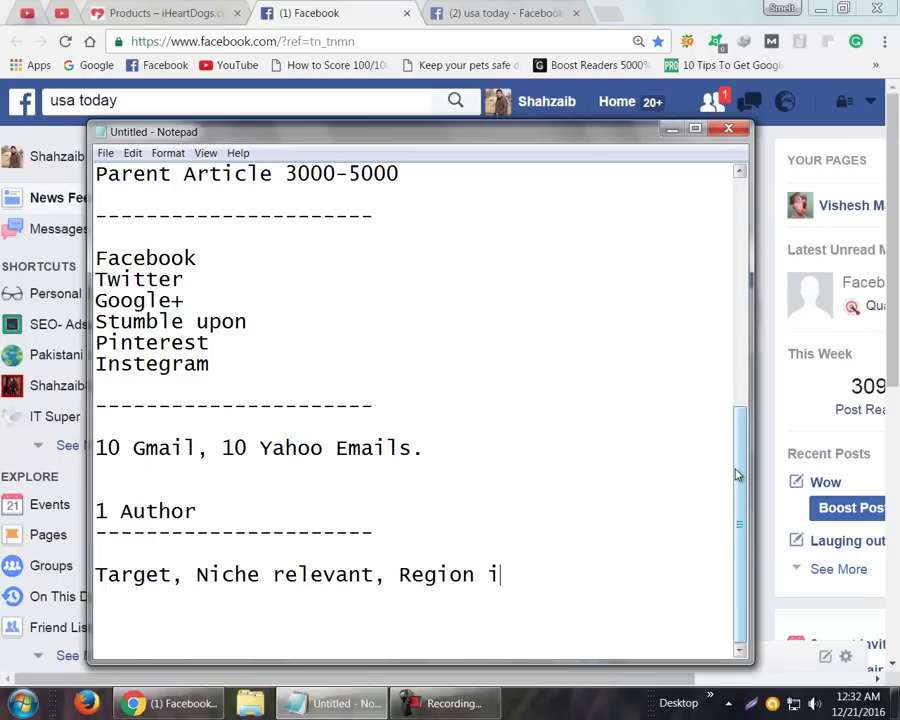
text(.e USA)
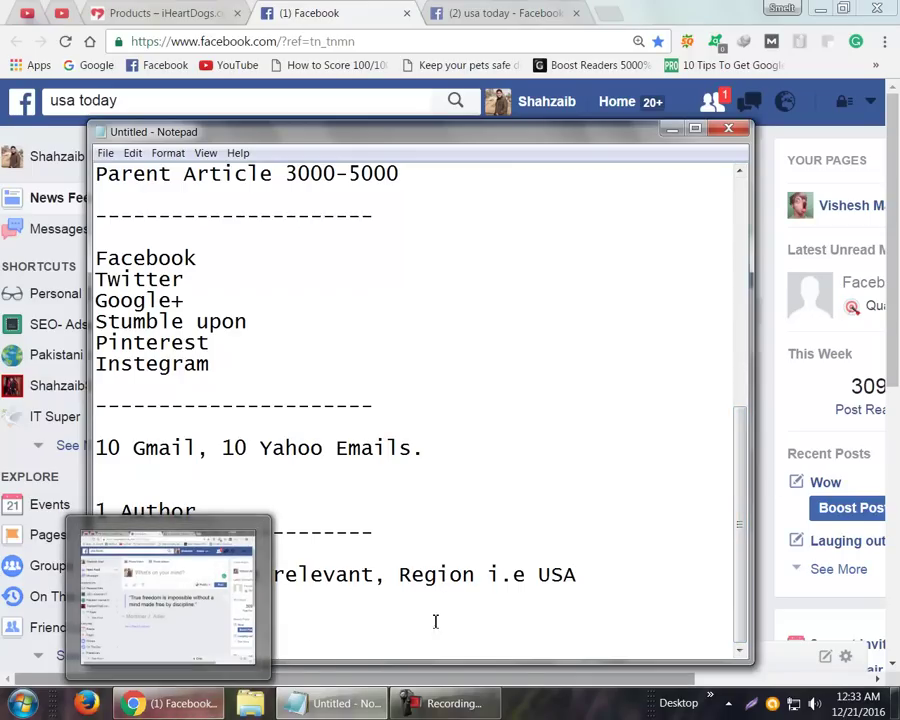
Switch back to Facebook in Chrome and open the IT Super shortcut in a new tab.
click(145, 700)
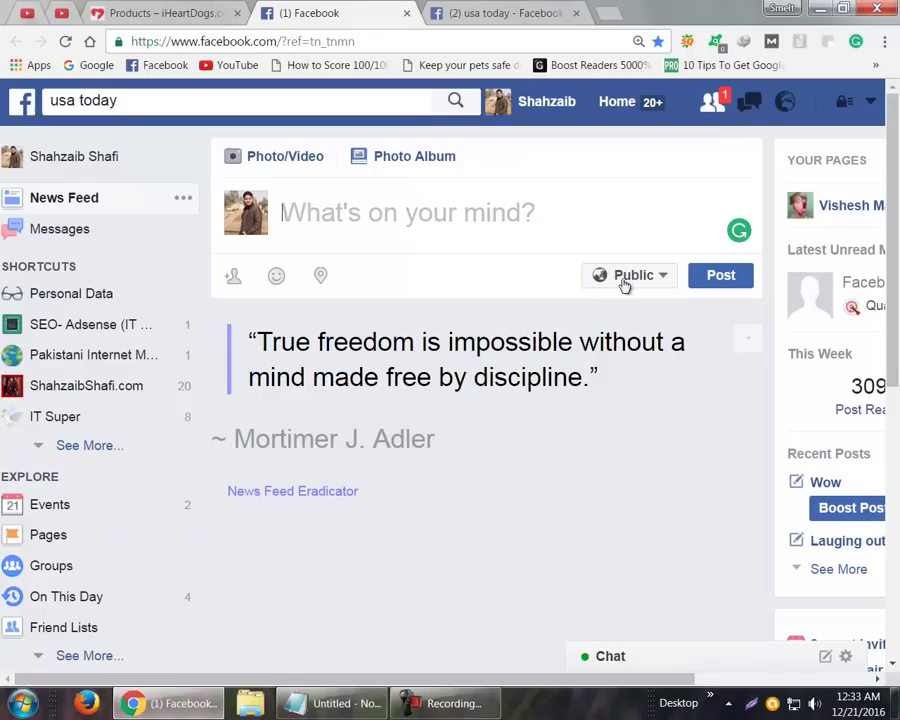
click(660, 218)
middle_click(80, 424)
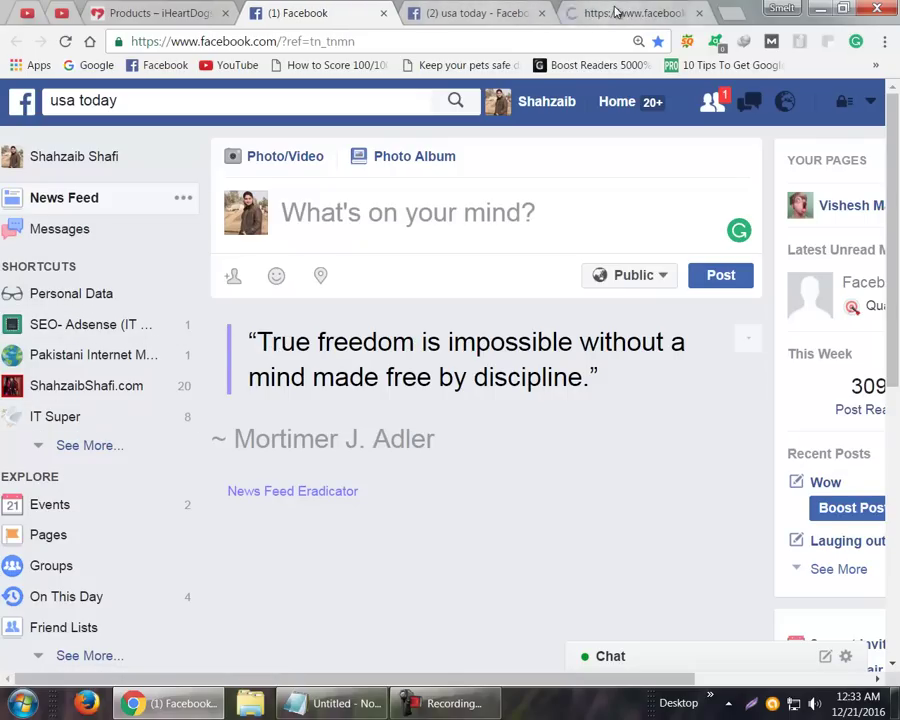
View the IT Super group page in its tab and expand the full group description.
click(613, 20)
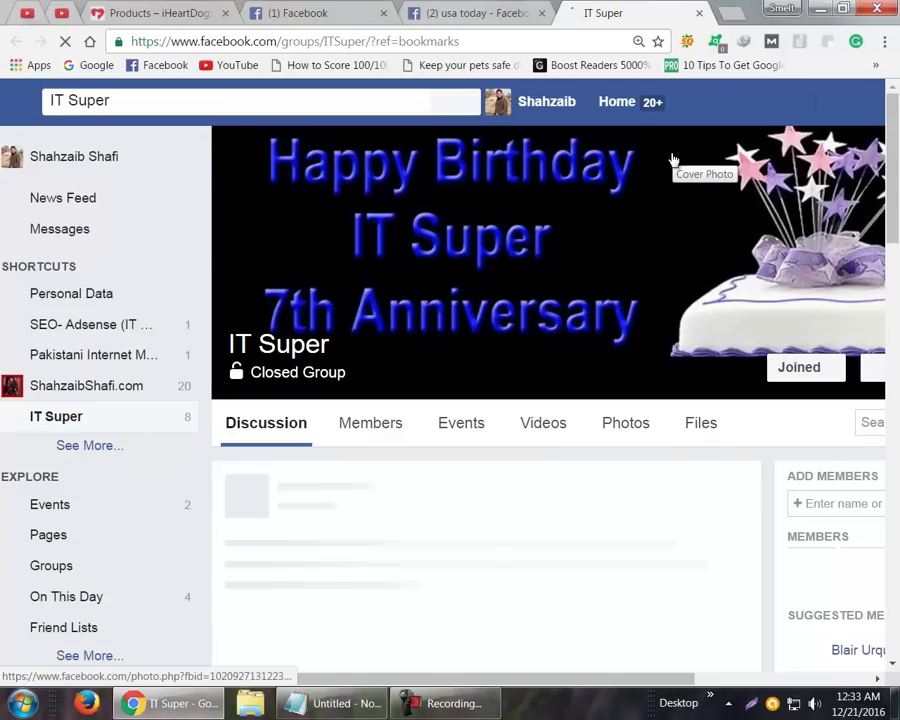
click(728, 683)
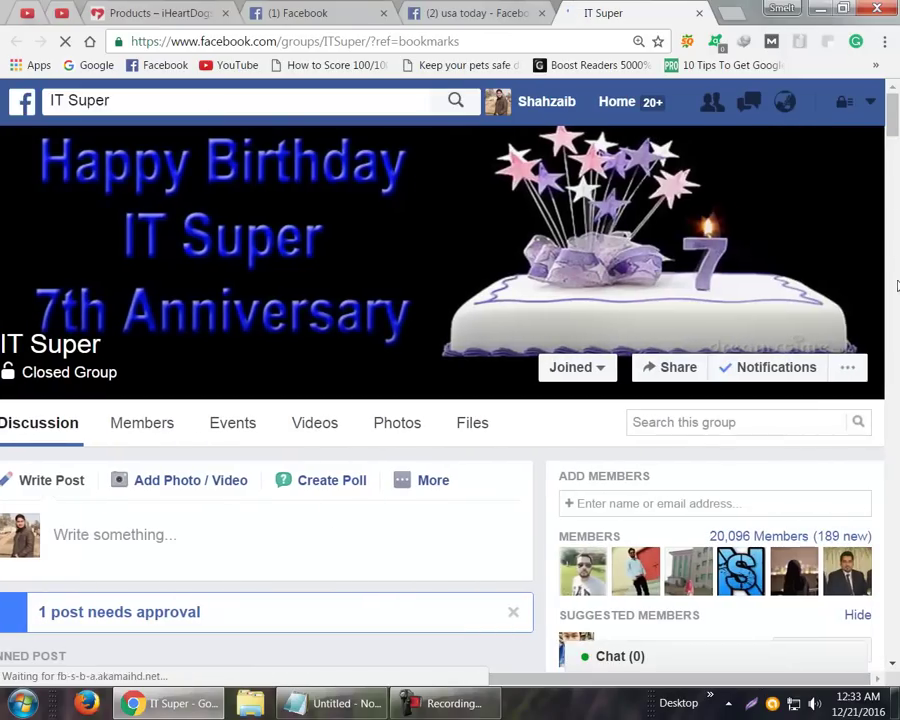
scroll(893, 170, down, 4)
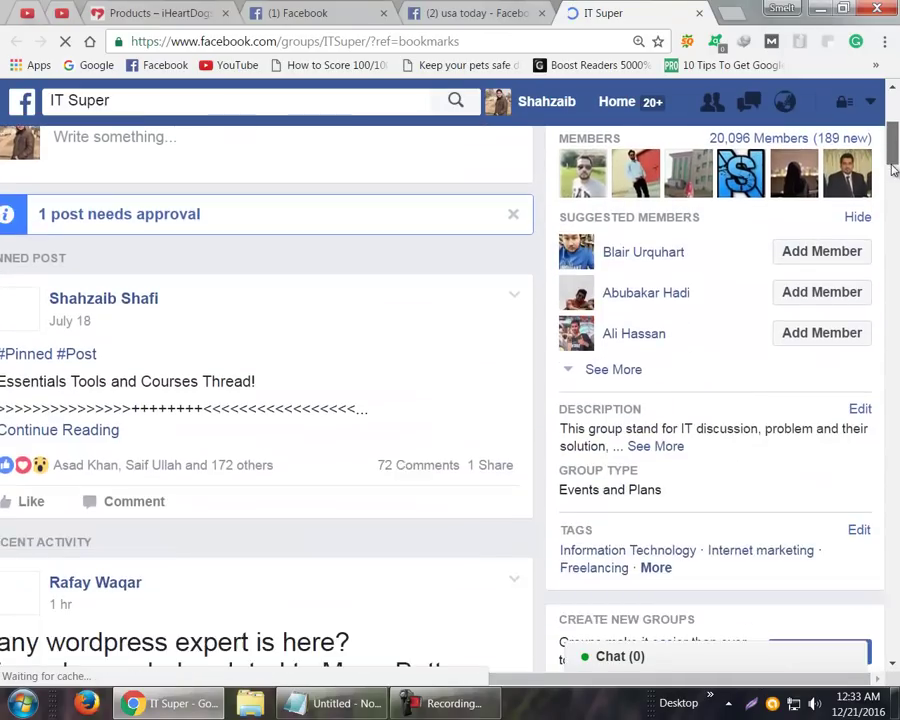
scroll(893, 170, down, 2)
click(656, 232)
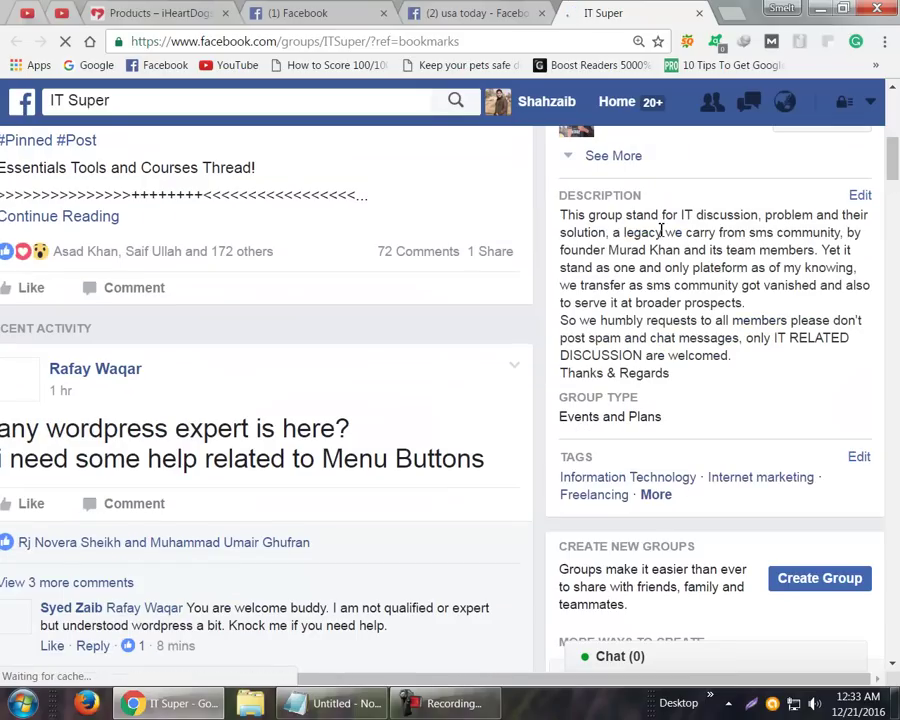
Read through the IT Super group description, highlighting its text, and close the group's tab.
drag(693, 382, 647, 287)
click(570, 218)
click(650, 292)
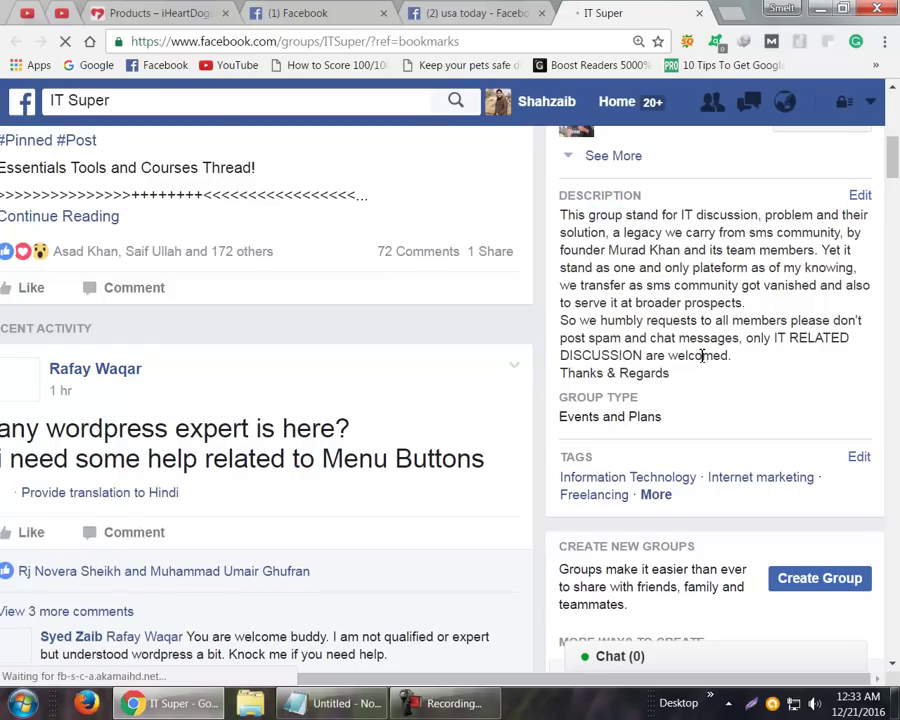
mouse_move(667, 356)
mouse_down()
mouse_move(699, 357)
mouse_move(662, 362)
mouse_up()
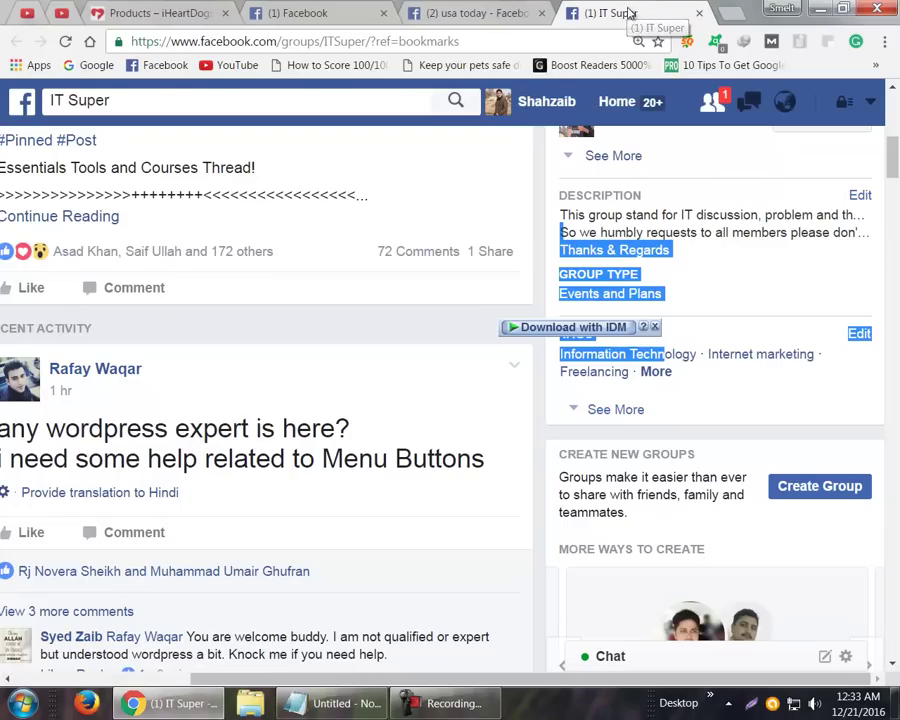
middle_click(629, 11)
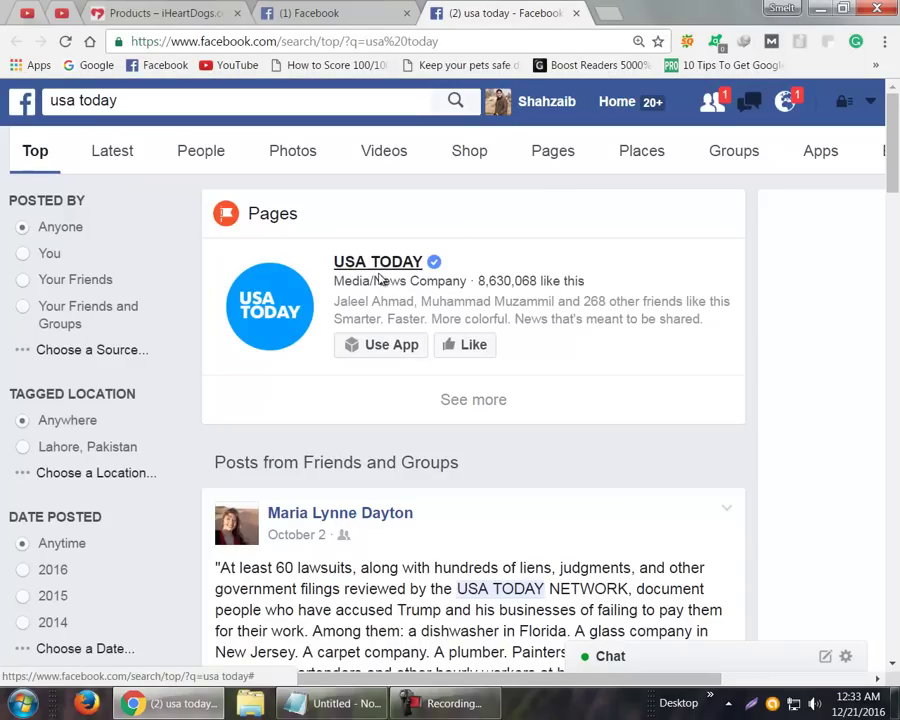
Open the USA TODAY page from the search results and examine the comments and first commenter's profile preview on the 'Suicide Squad' star post.
click(386, 266)
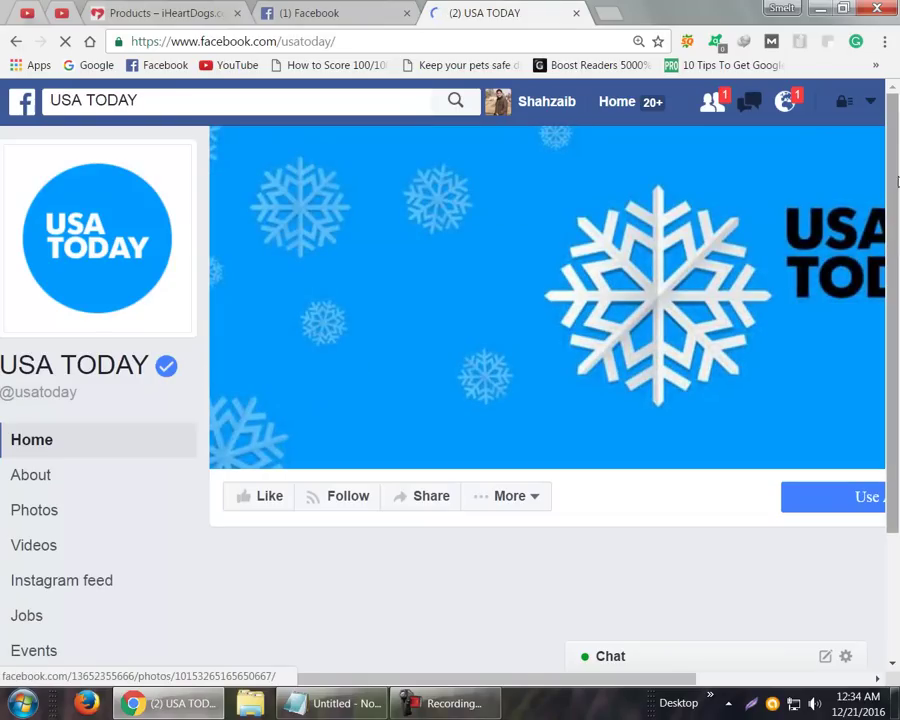
drag(896, 158, 896, 174)
scroll(884, 195, down, 2)
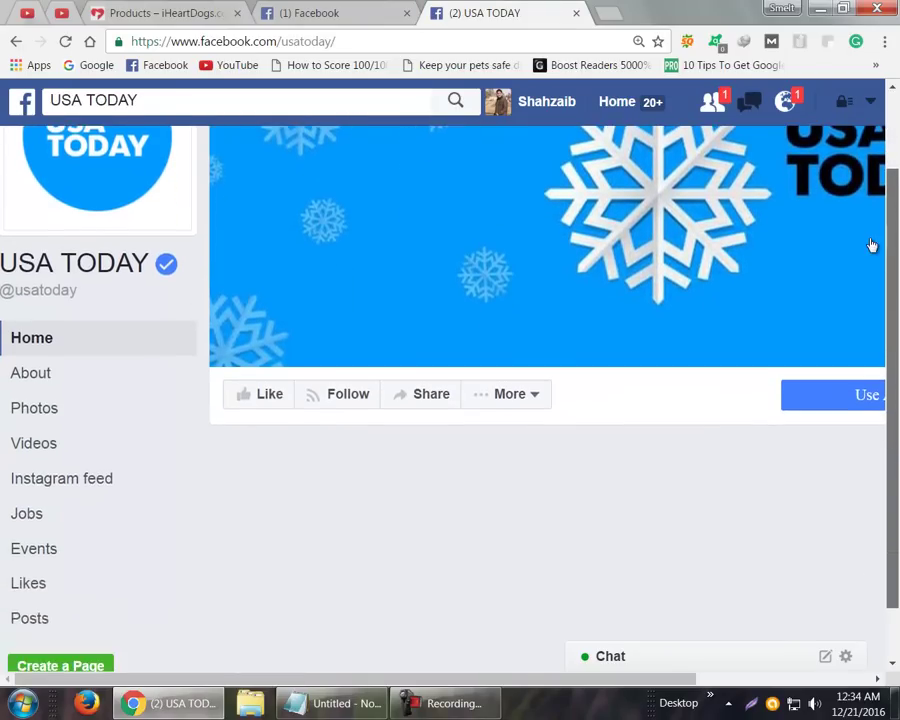
scroll(868, 265, down, 1)
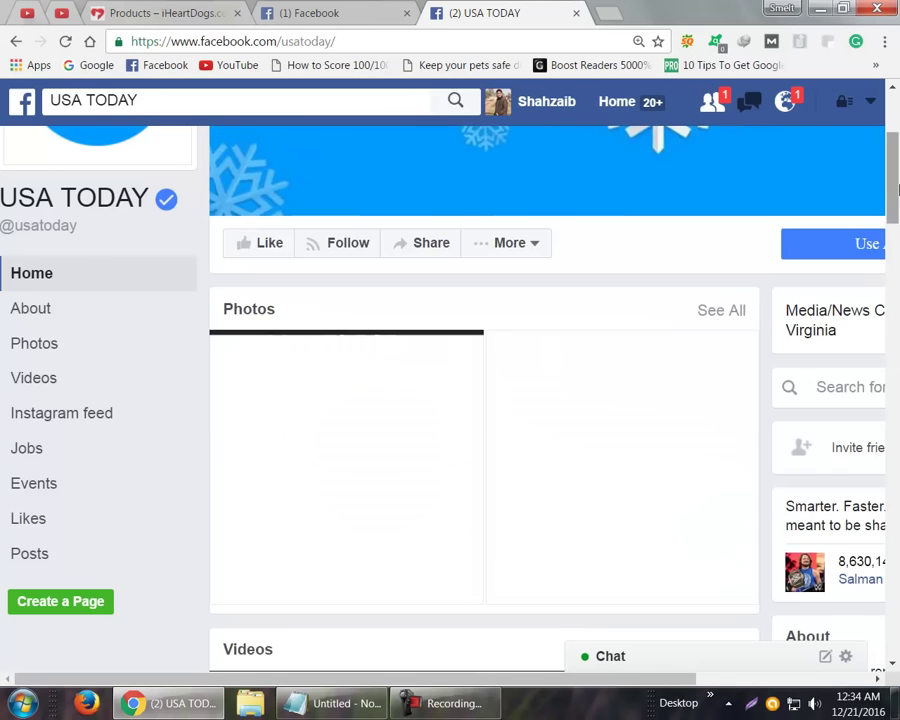
drag(897, 190, 830, 412)
click(572, 260)
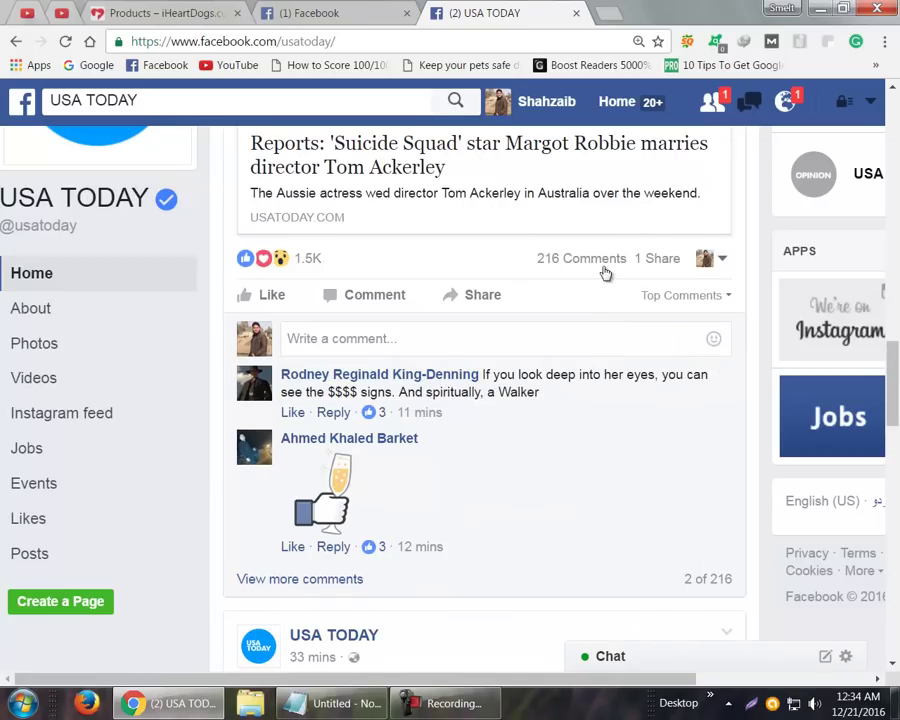
mouse_move(397, 384)
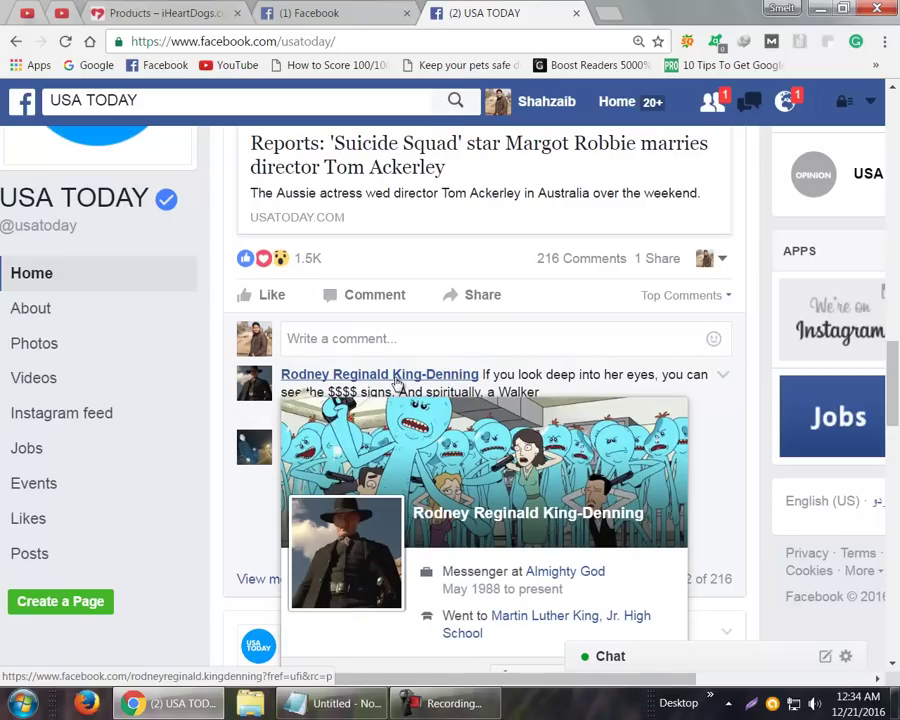
Open Find Friends from the friend requests list and the account's own profile in new tabs.
click(711, 101)
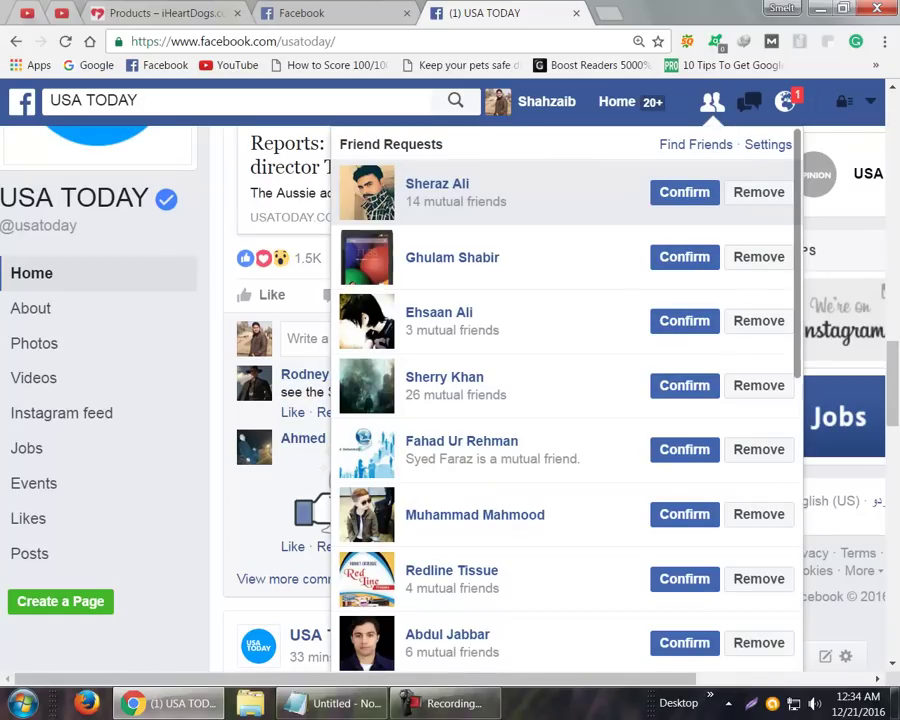
middle_click(700, 148)
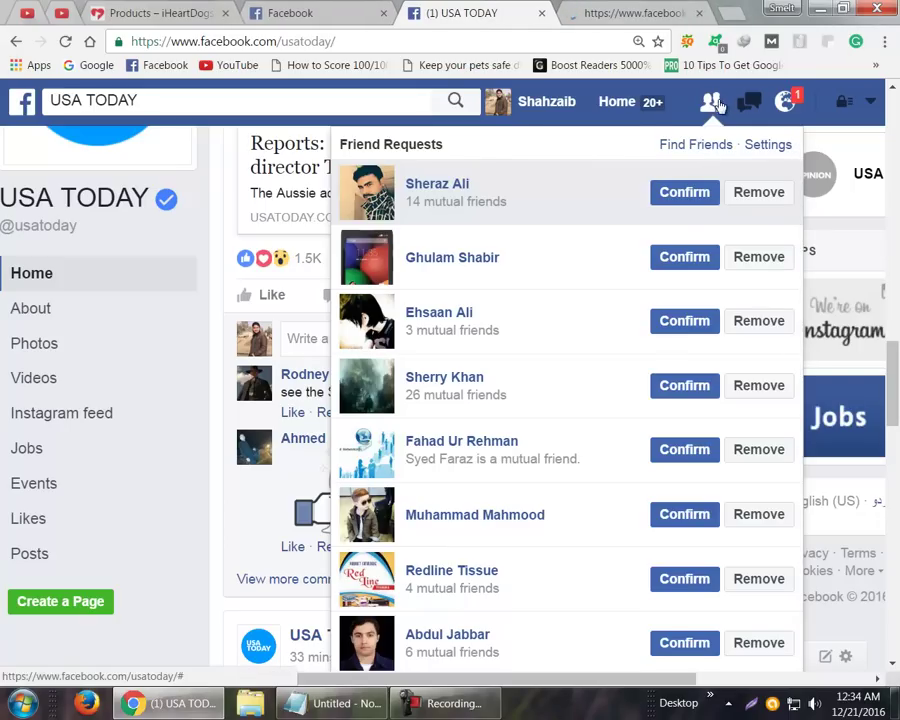
click(711, 101)
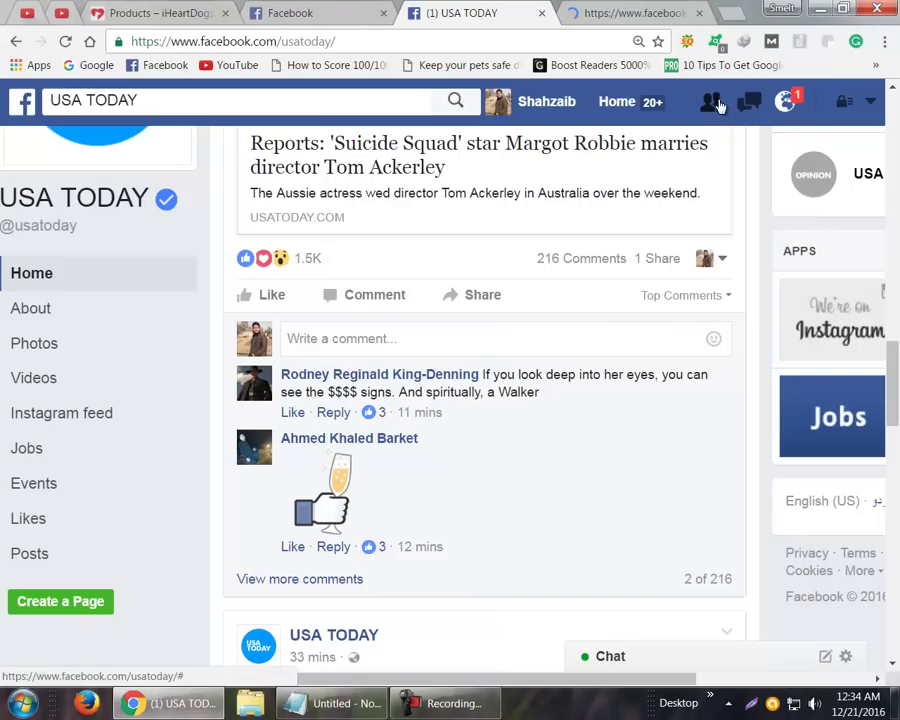
middle_click(531, 111)
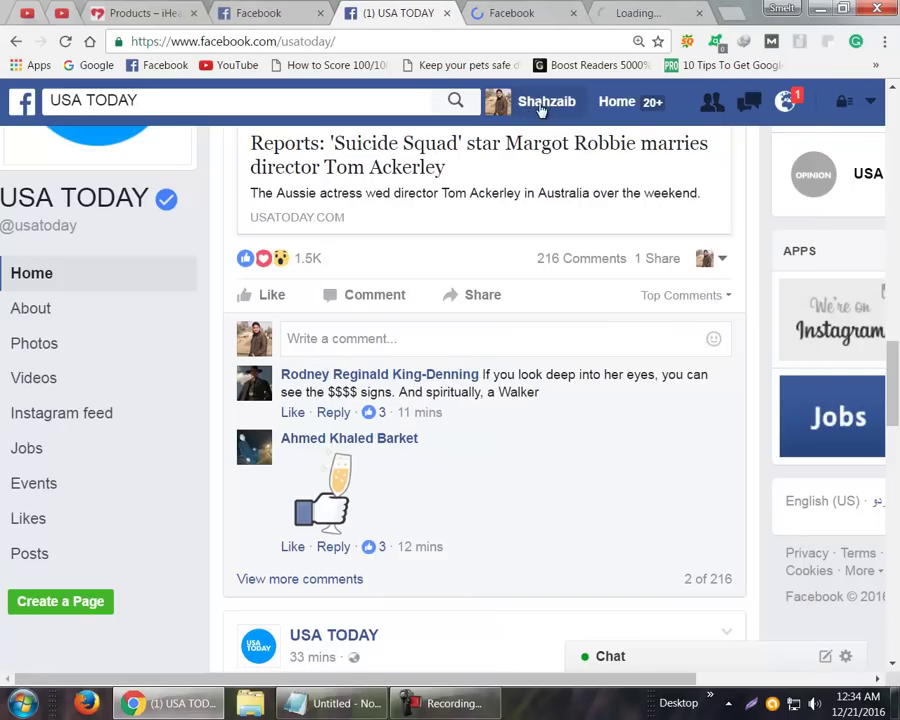
Browse the friend suggestions, pending friend requests and the friend search filters on the Find Friends page.
click(524, 15)
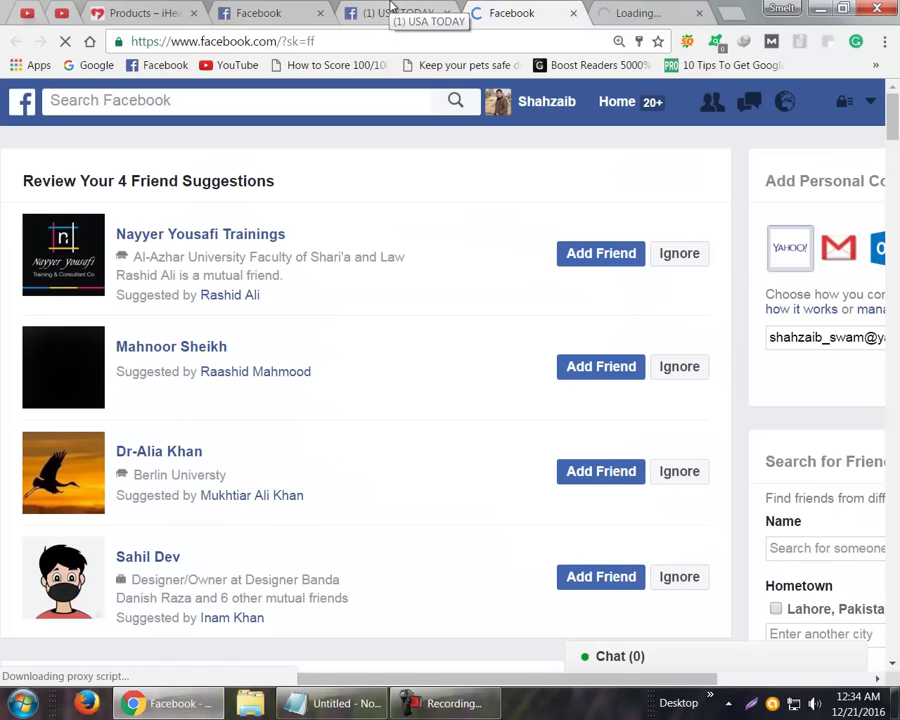
drag(890, 115, 888, 647)
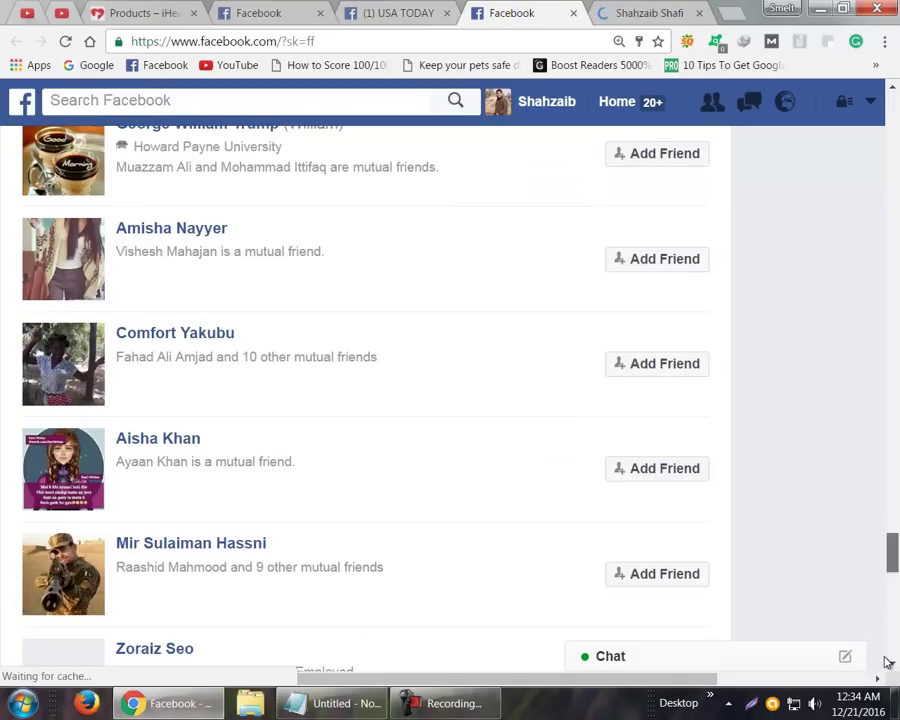
scroll(884, 658, down, 3)
drag(892, 569, 888, 680)
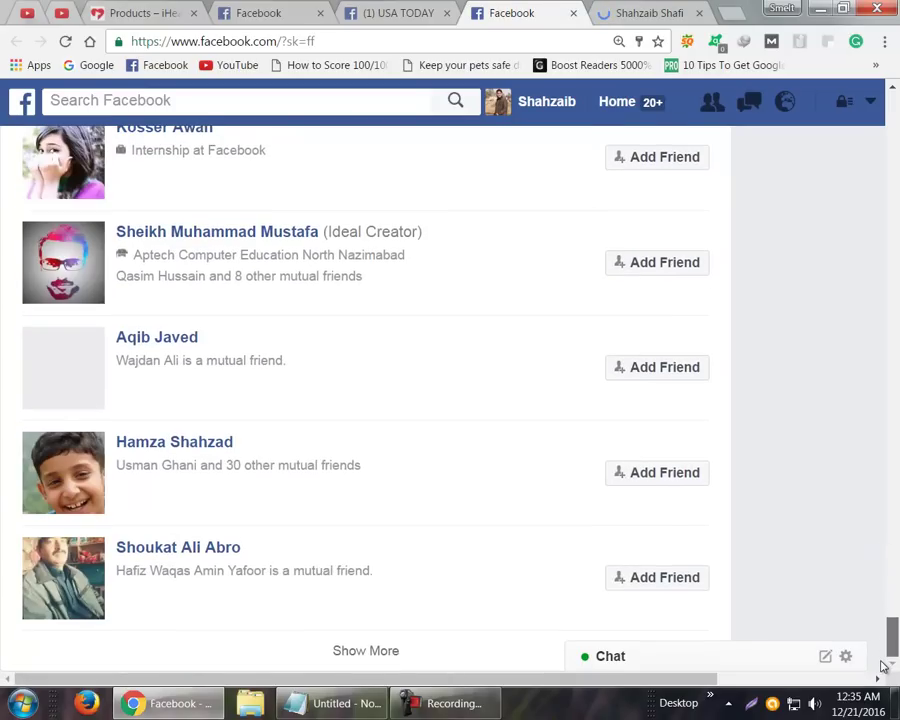
click(895, 224)
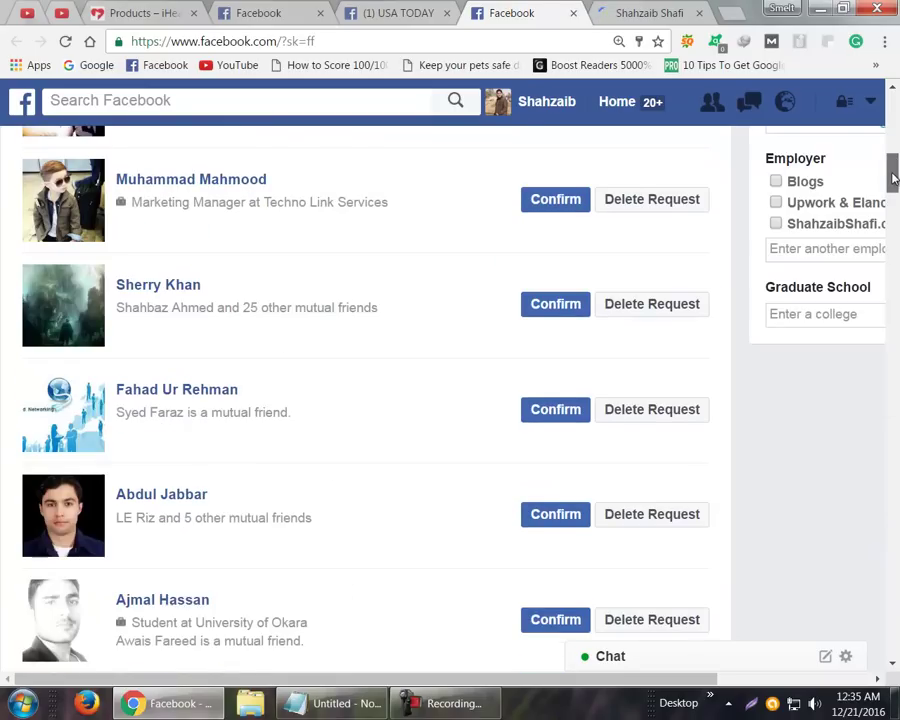
drag(635, 679, 797, 681)
drag(897, 172, 897, 130)
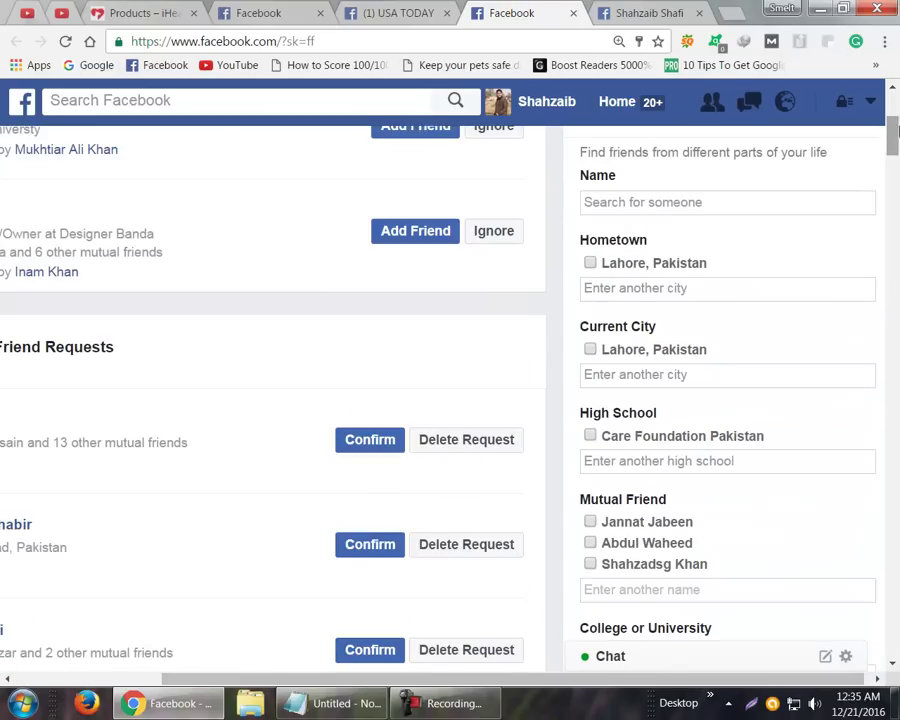
Return to the USA TODAY page, check the notifications and look over the comments on the 'Suicide Squad' star post.
click(435, 8)
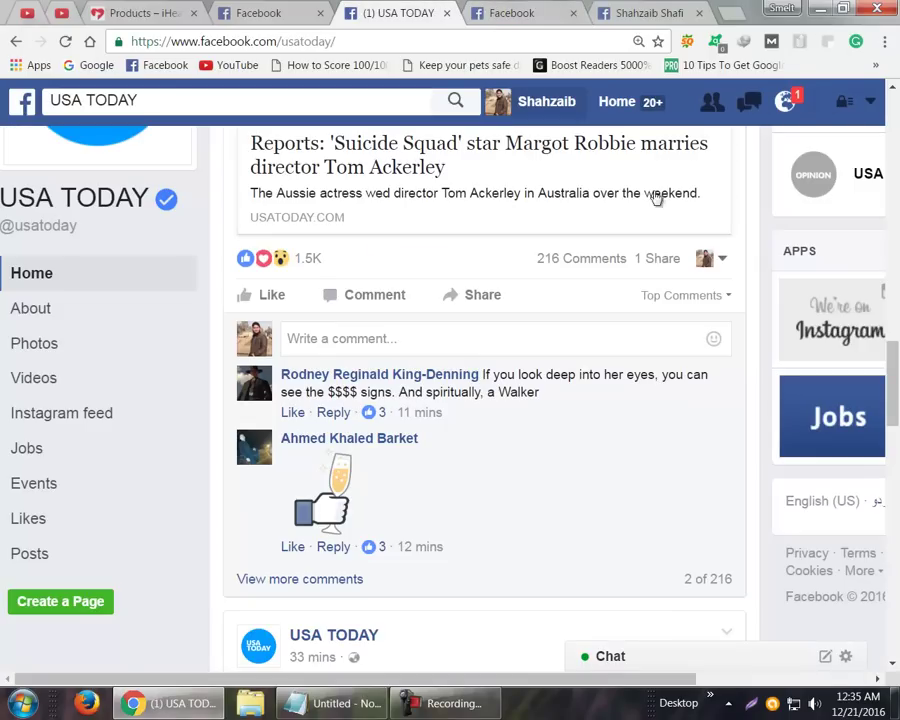
click(786, 101)
click(788, 102)
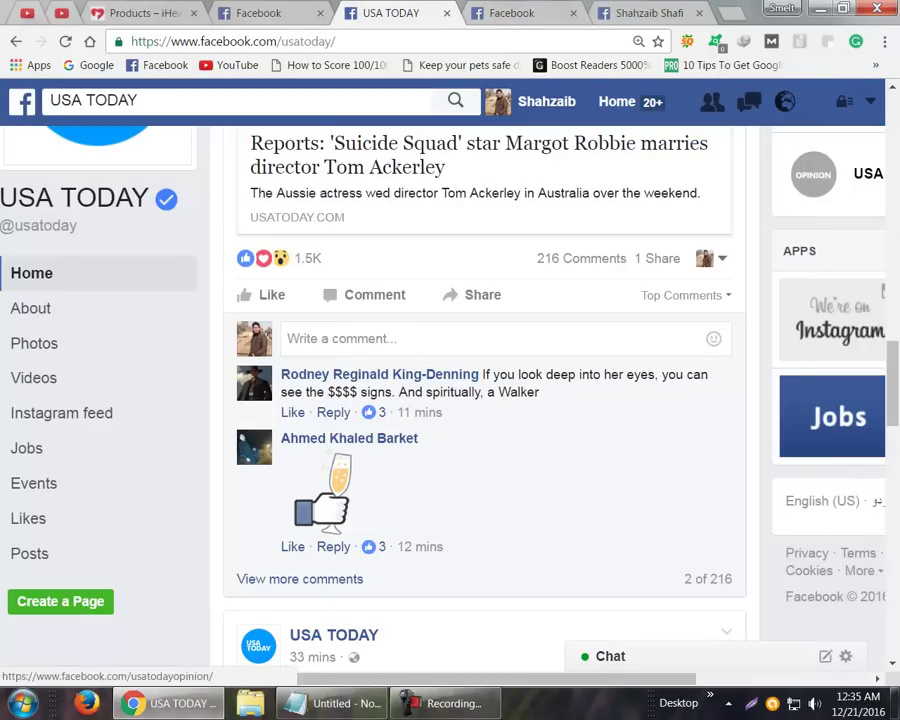
drag(897, 390, 897, 415)
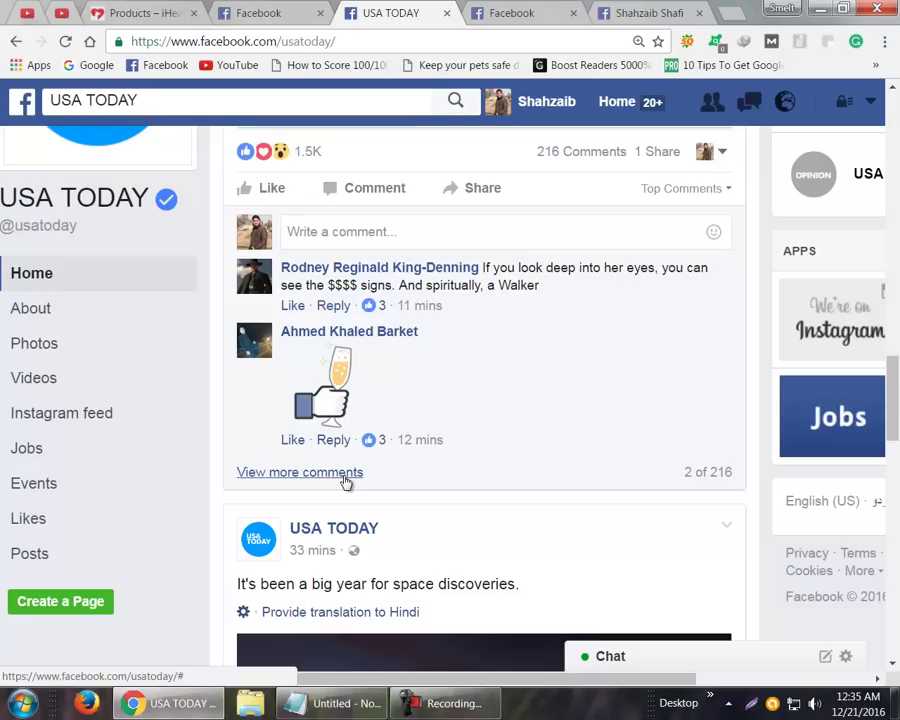
mouse_move(889, 370)
mouse_down()
mouse_move(890, 430)
mouse_move(870, 519)
mouse_move(882, 420)
mouse_move(877, 352)
mouse_move(875, 367)
mouse_up()
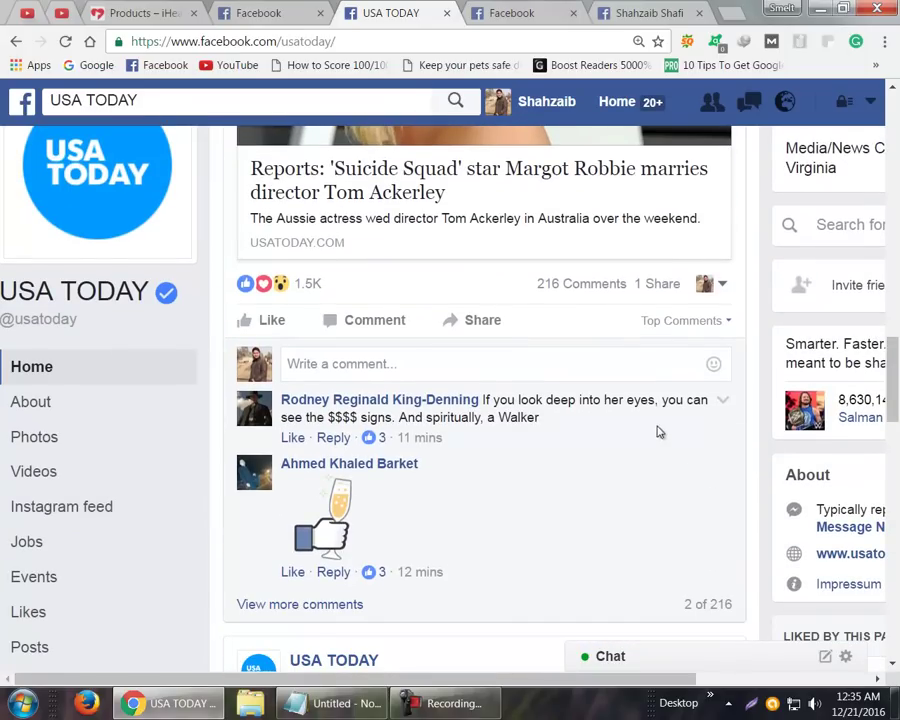
Glance at the targeting notes in Notepad, then switch back to Chrome and check the Facebook friend requests.
click(333, 705)
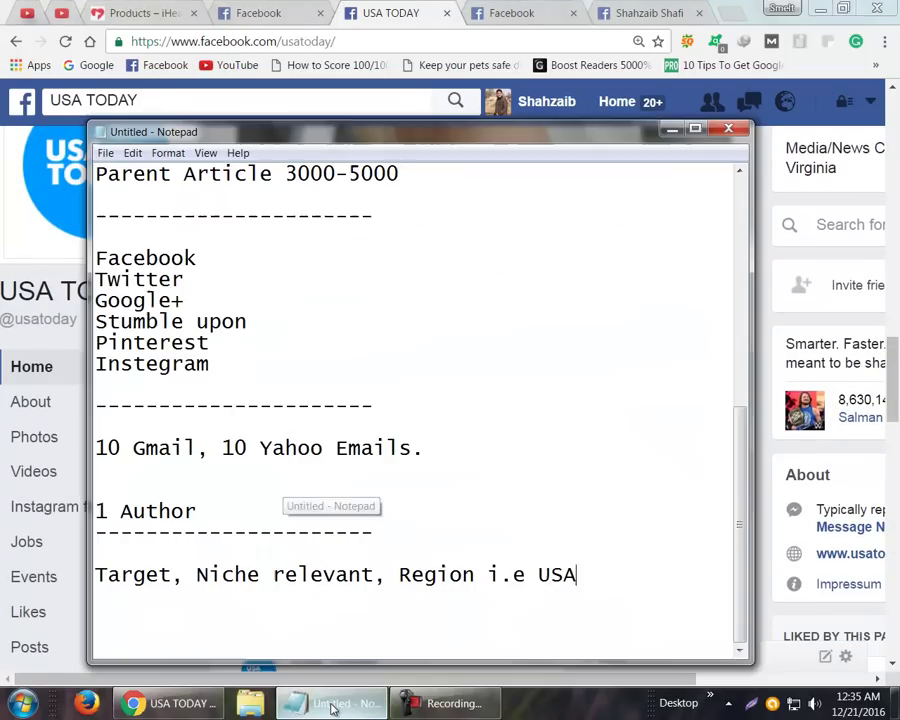
click(185, 703)
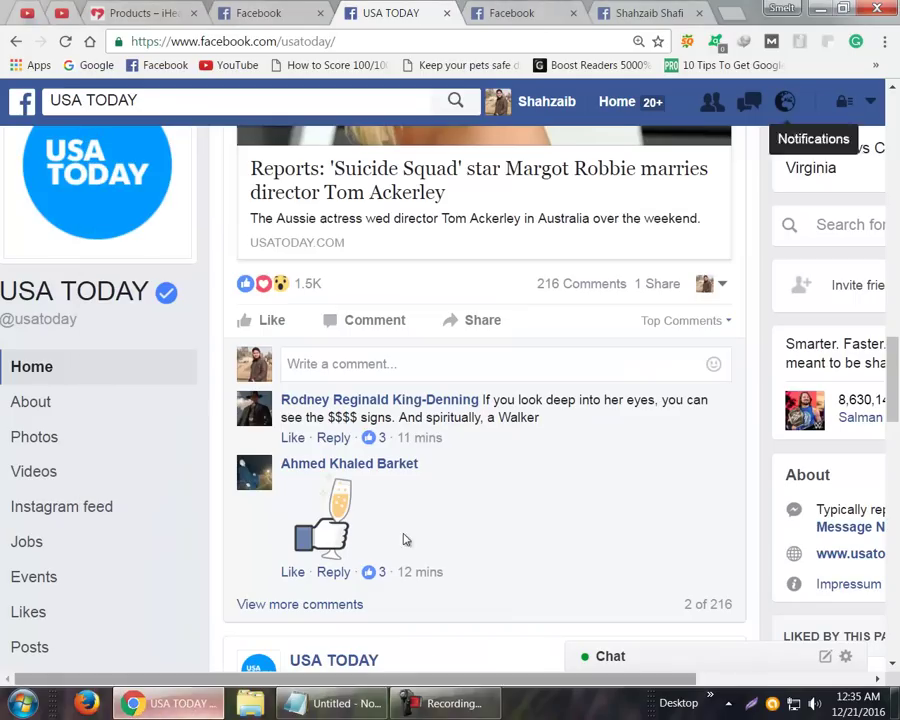
click(712, 106)
click(712, 106)
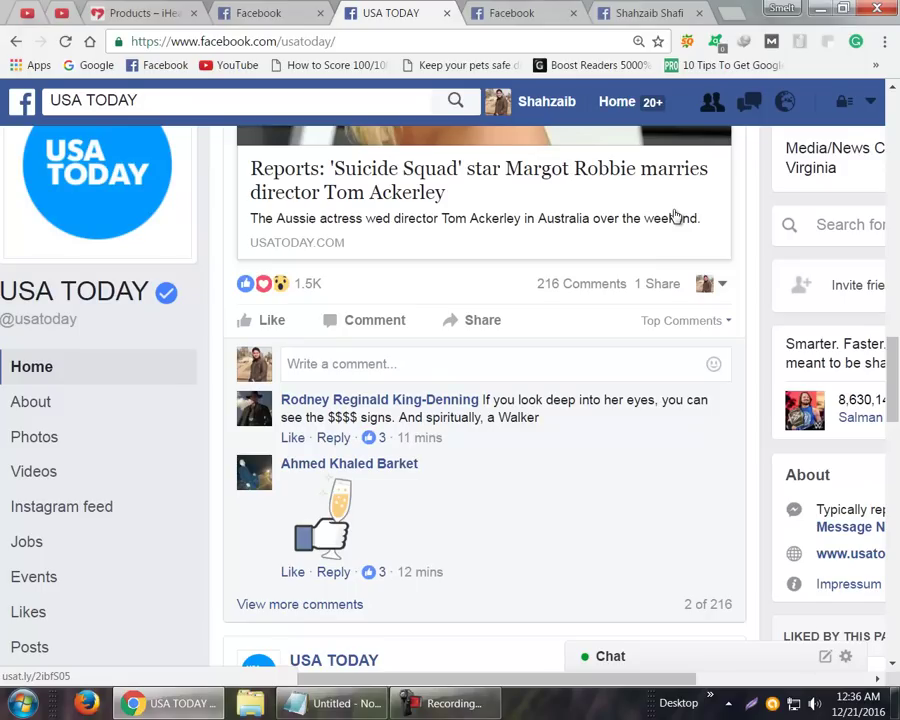
Look at the Photos and About sections of the account's own profile, revisiting the Find Friends and USA TODAY tabs in between.
click(516, 13)
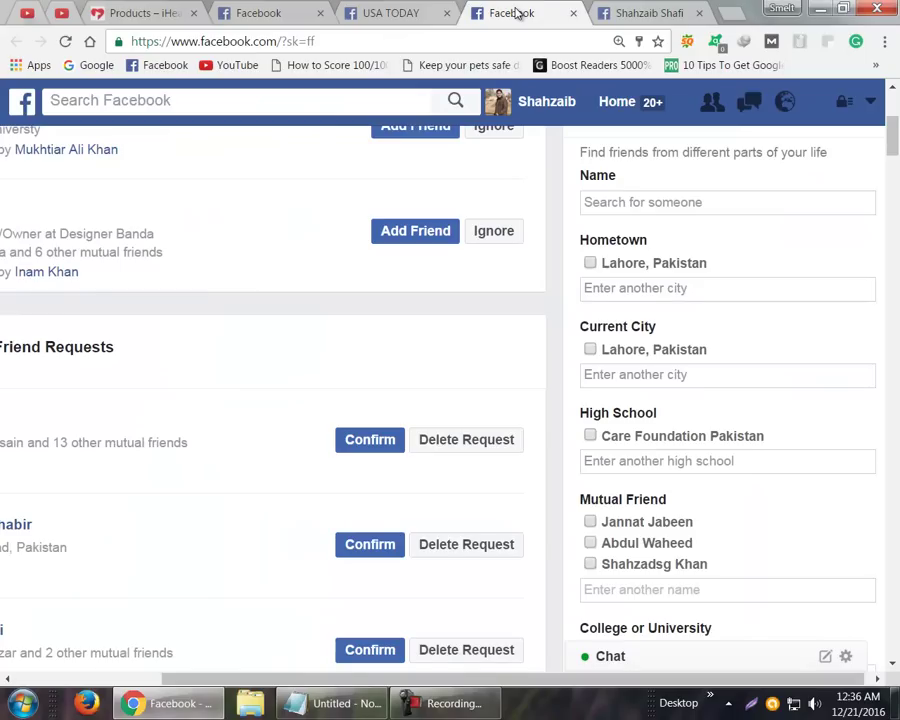
click(617, 9)
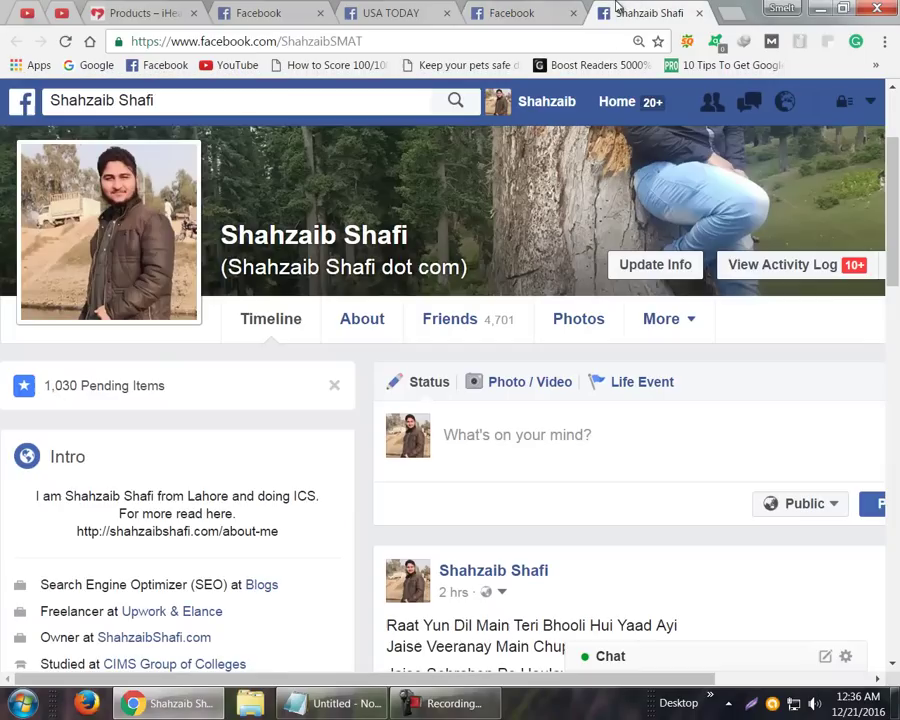
click(552, 320)
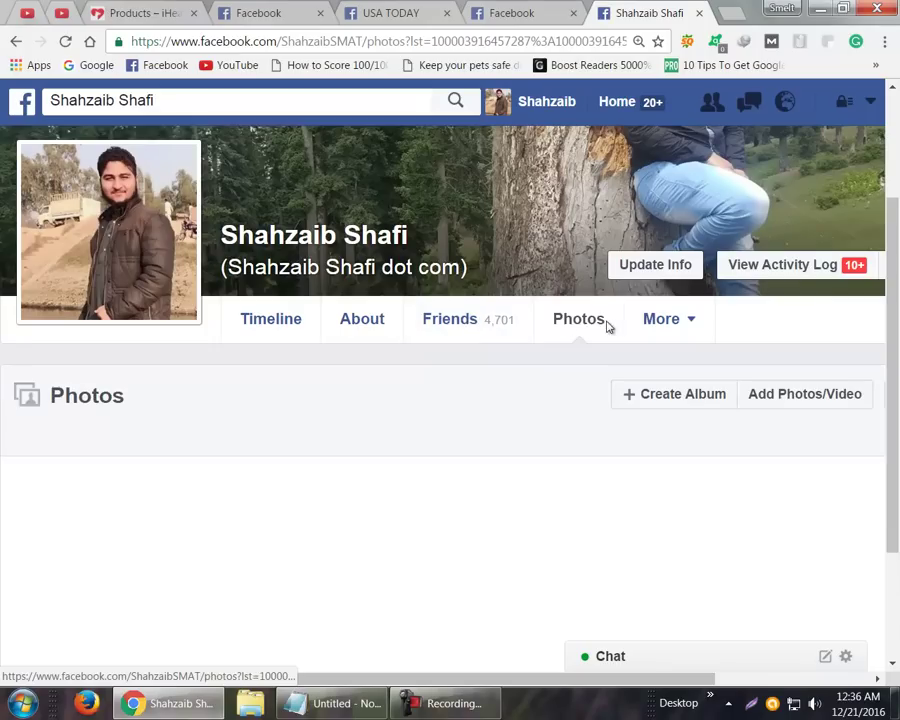
click(355, 331)
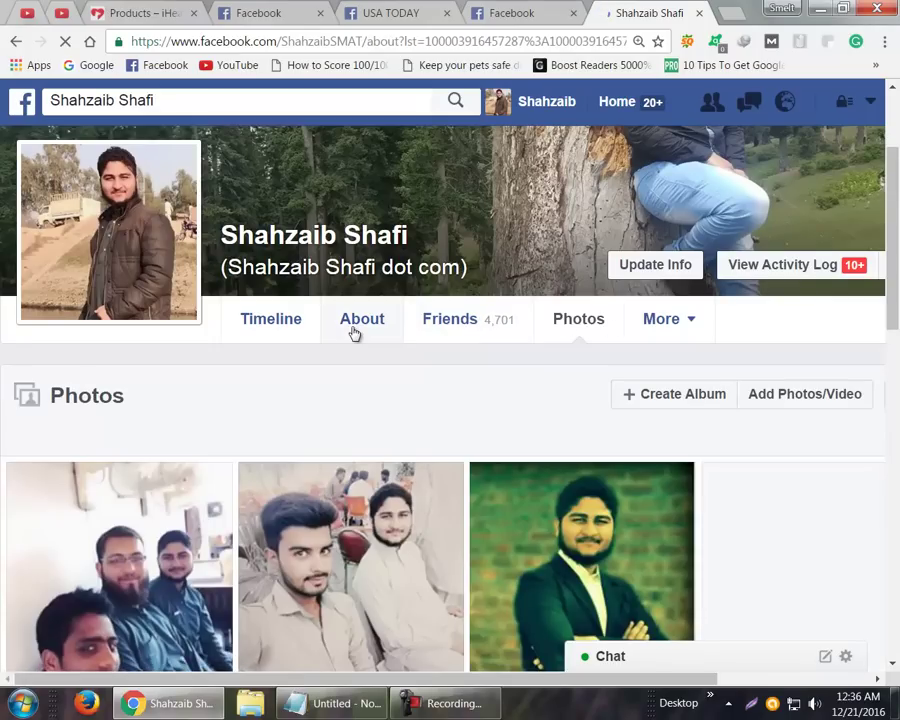
click(505, 12)
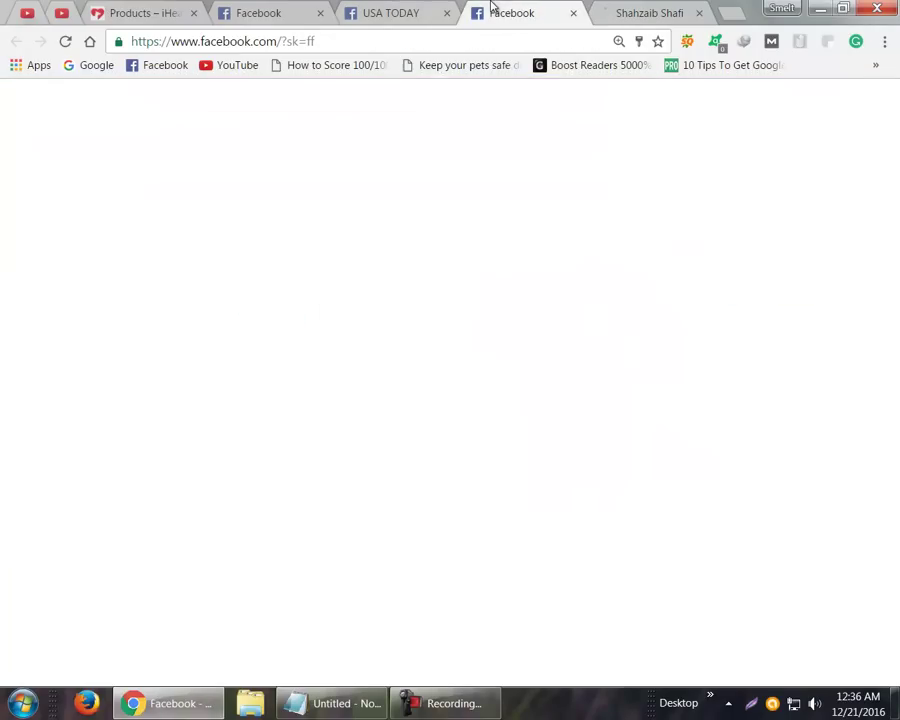
click(404, 8)
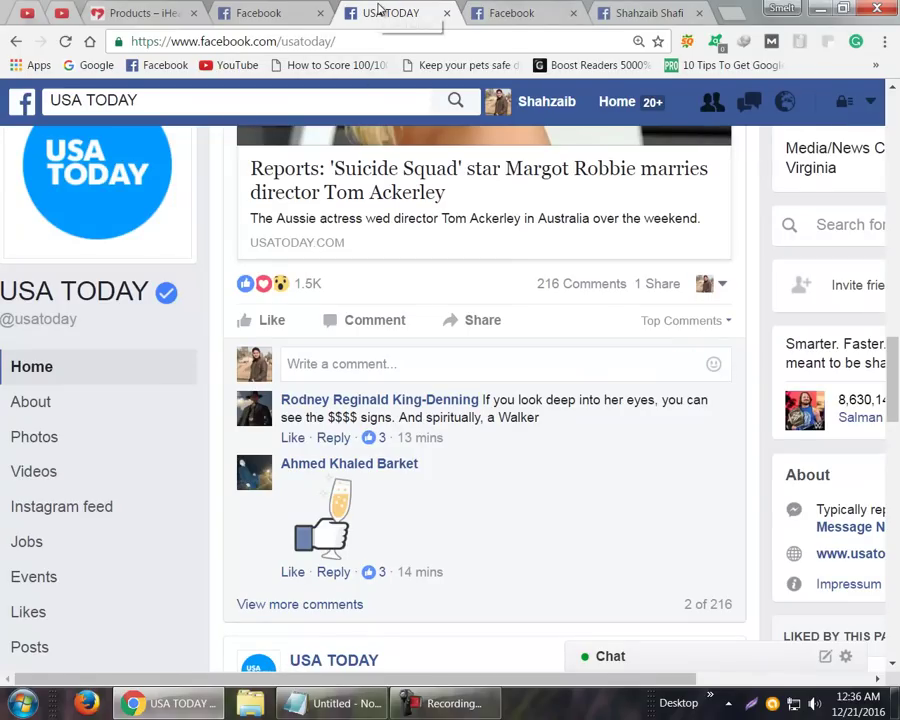
click(610, 10)
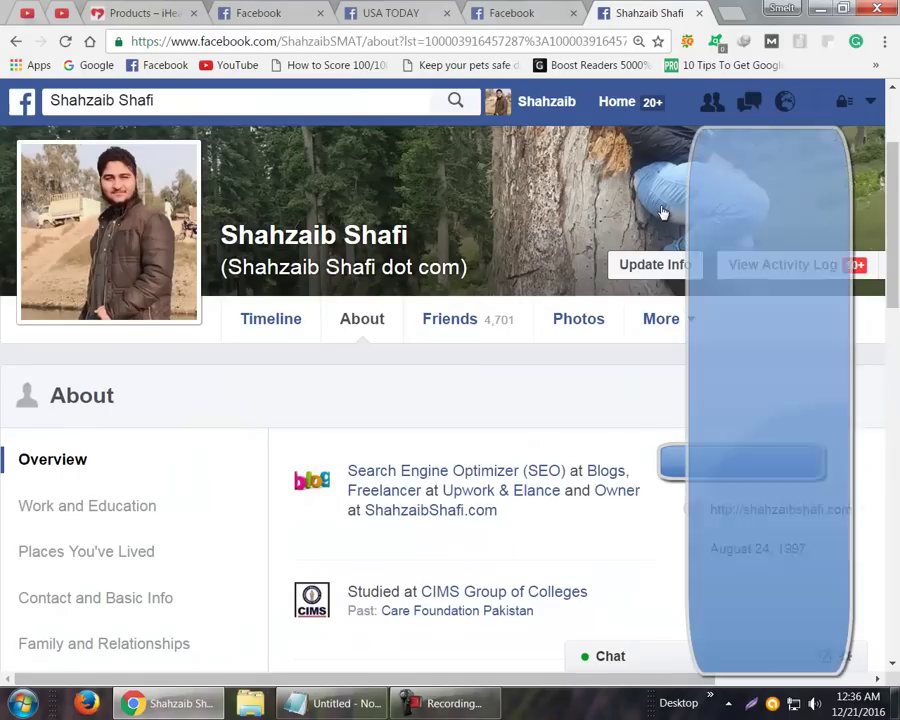
Open Details About You in the profile's About section and read through the full biography.
drag(887, 250, 892, 283)
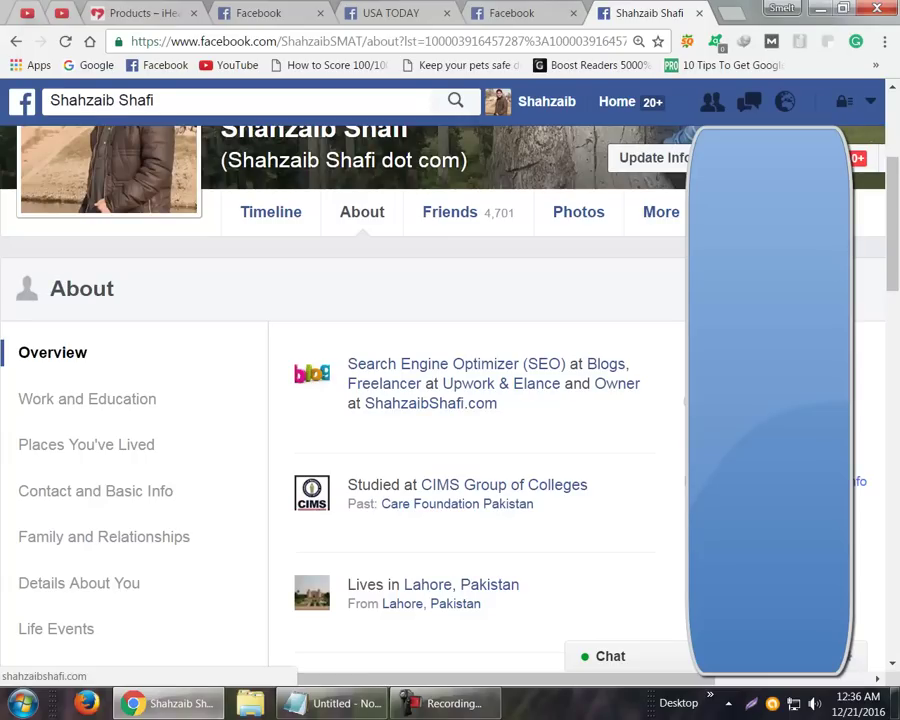
click(86, 590)
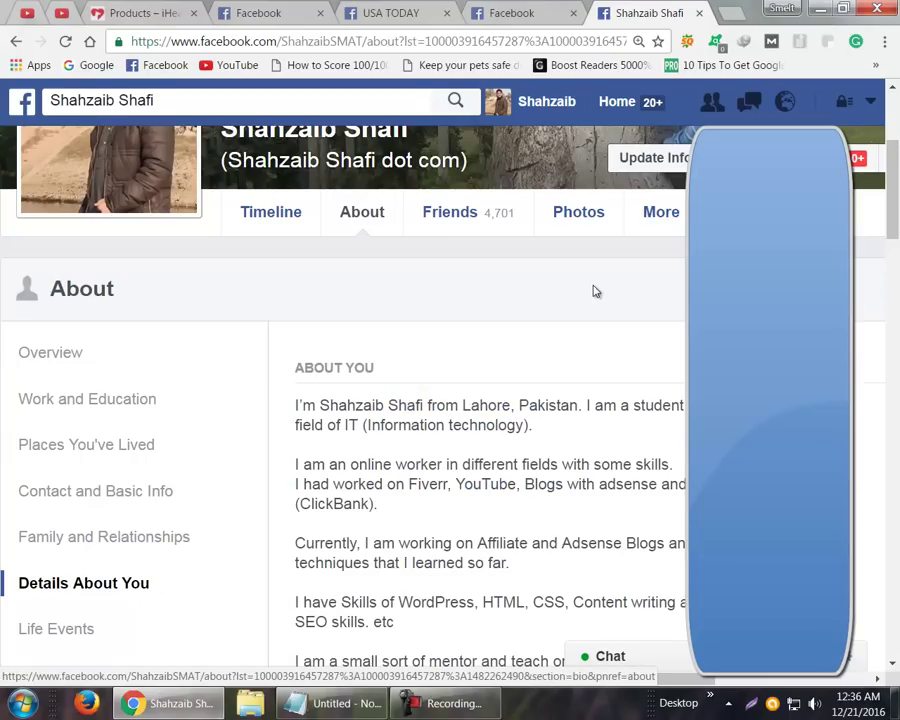
scroll(731, 287, down, 4)
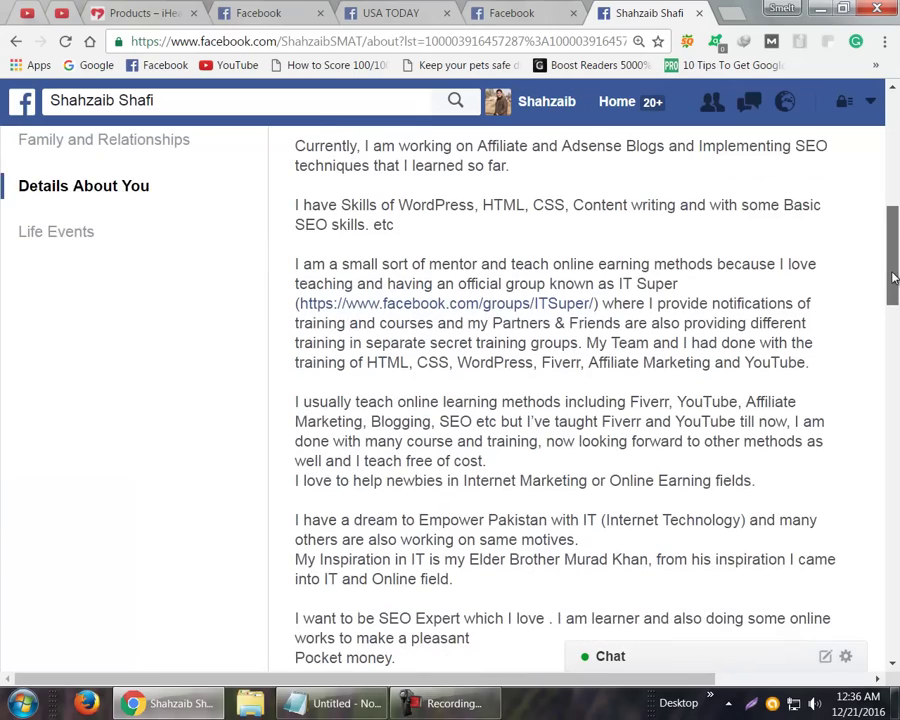
drag(887, 300, 887, 347)
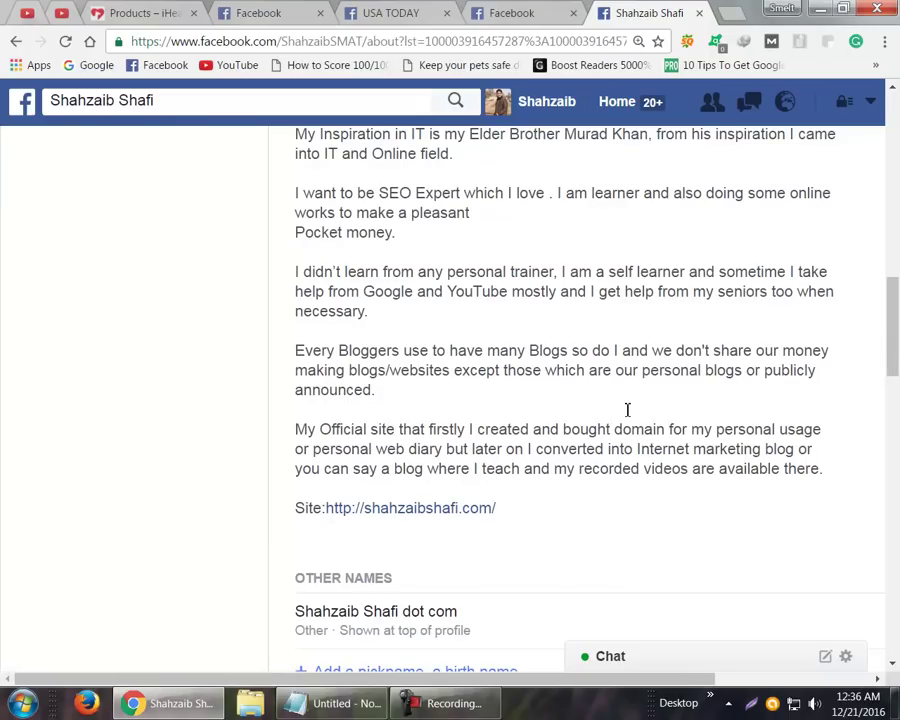
drag(892, 357, 895, 135)
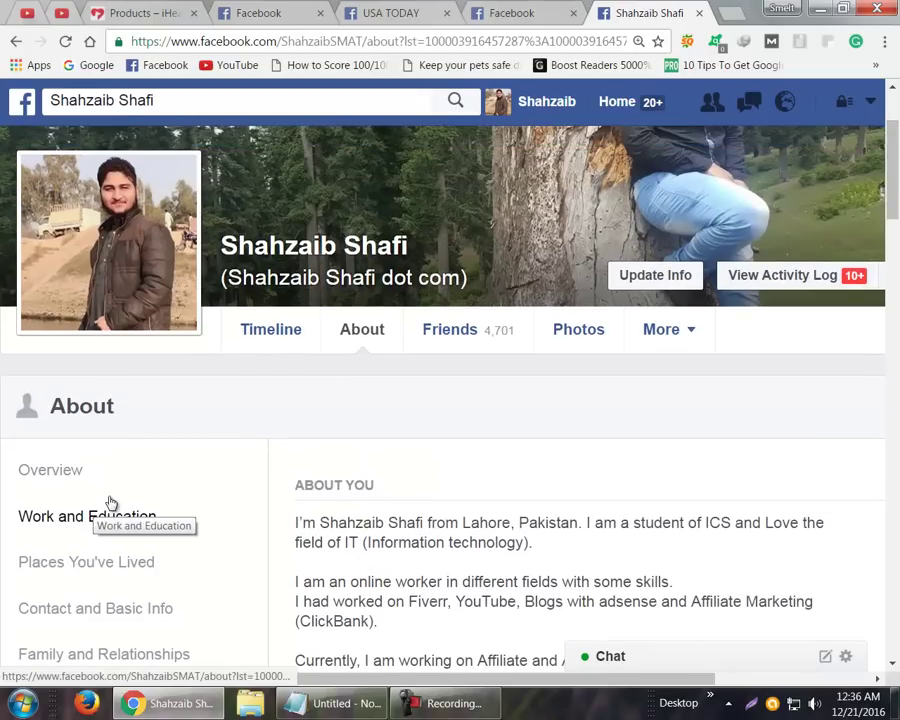
Search Facebook for the account owner's website domain and open the matching Entrepreneur page.
click(400, 10)
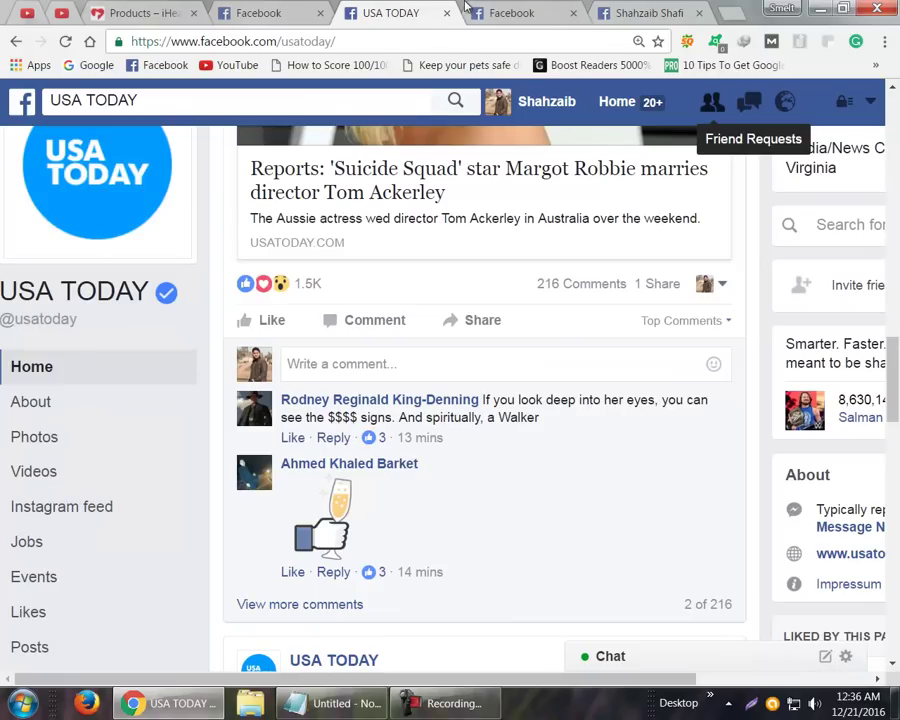
click(518, 15)
click(395, 12)
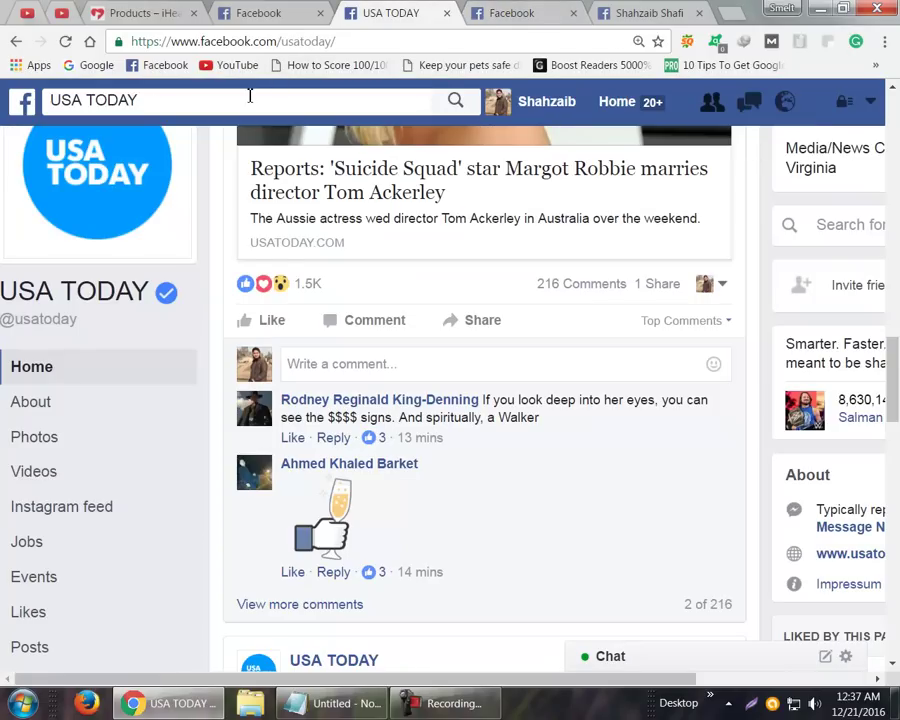
click(250, 96)
text(s)
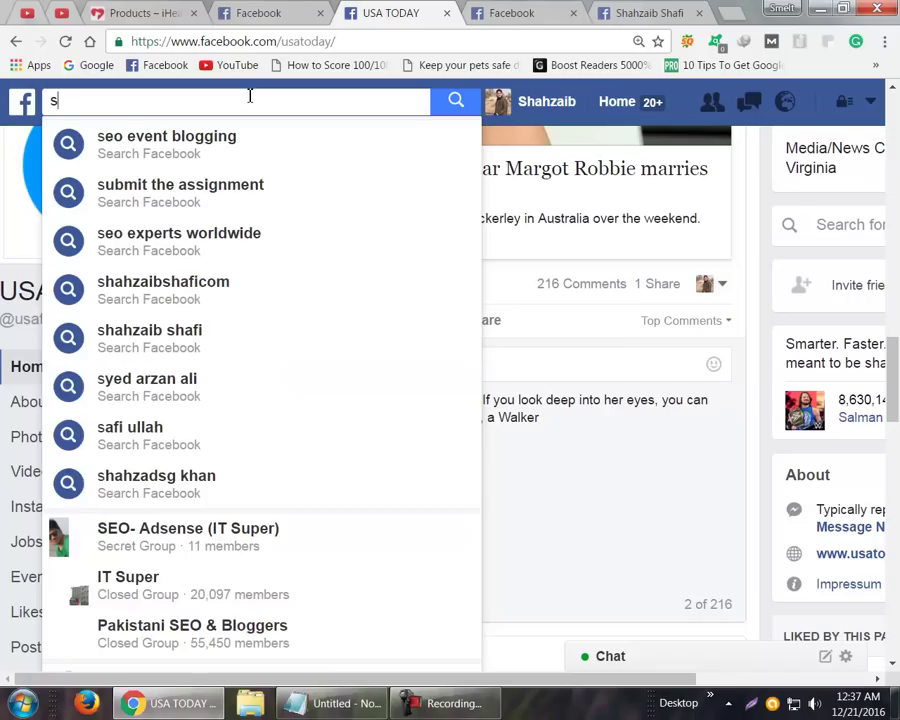
text(hah)
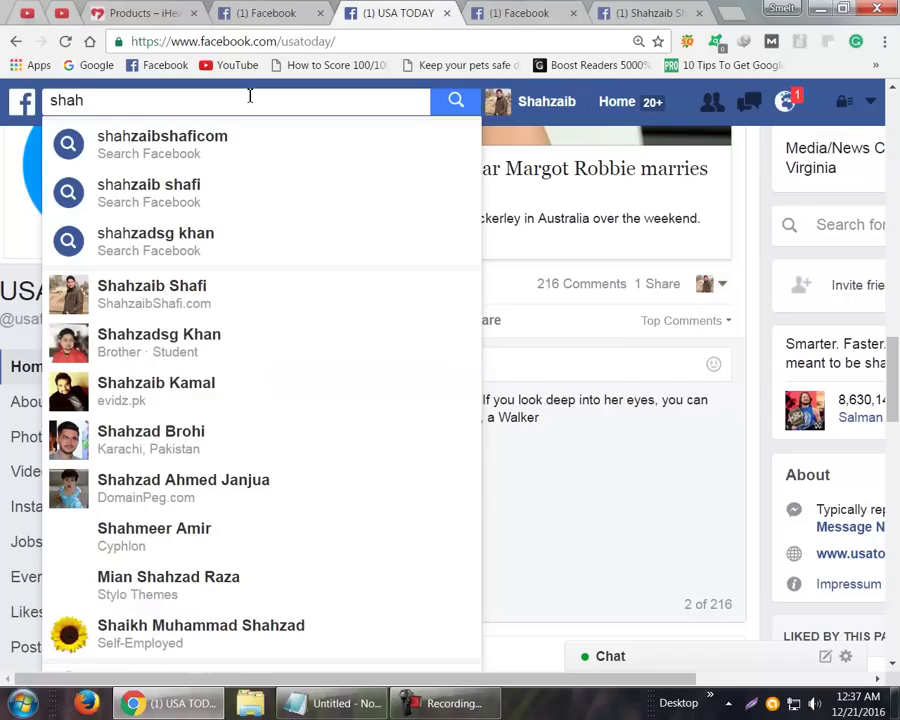
text(zaib s)
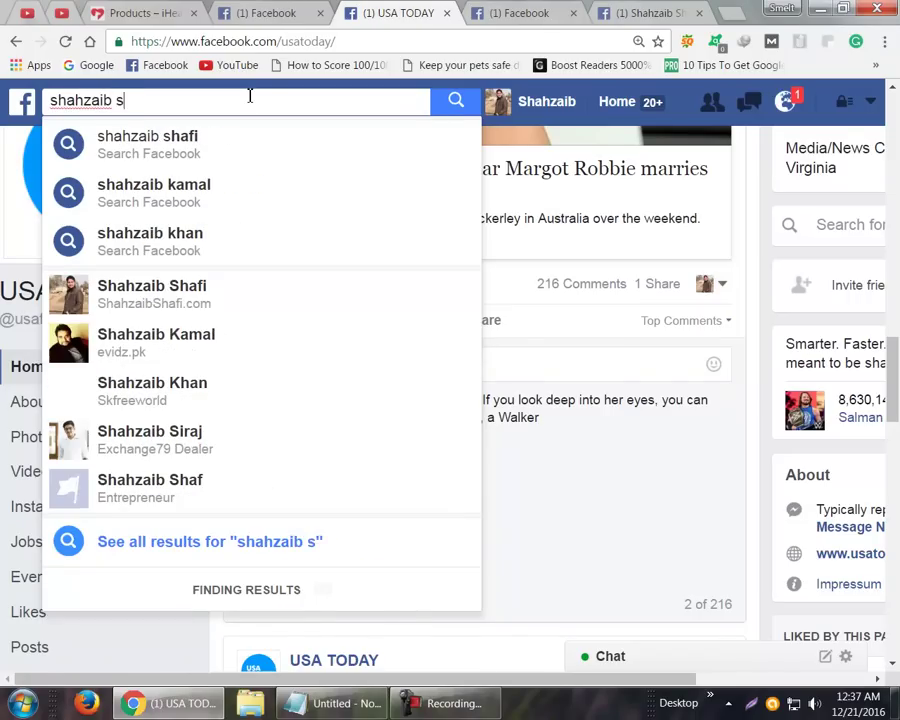
text(h)
key(BackSpace)
key(BackSpace)
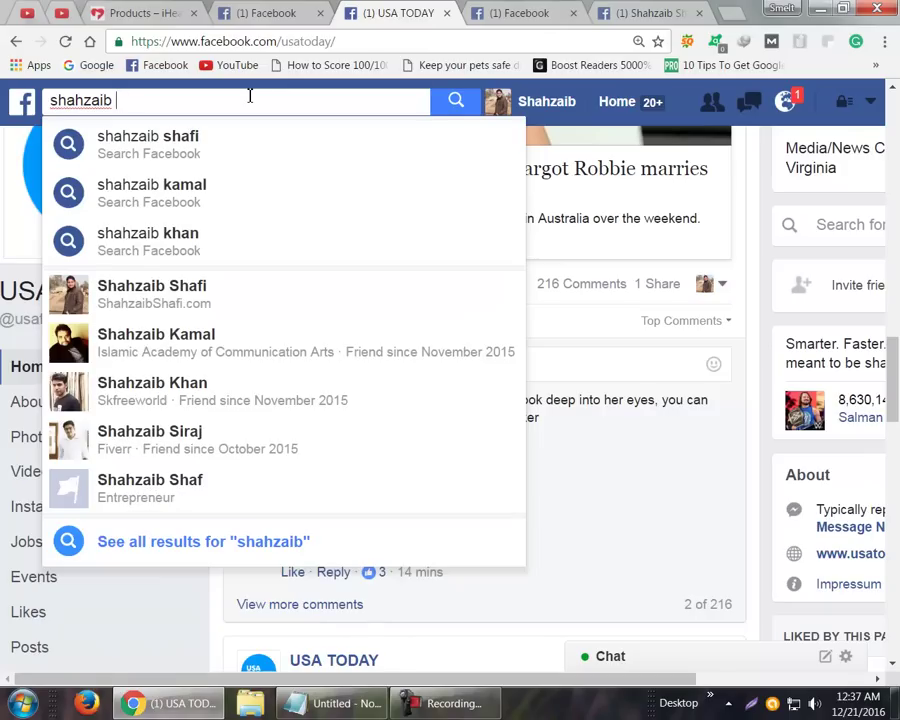
key(BackSpace)
text(sha)
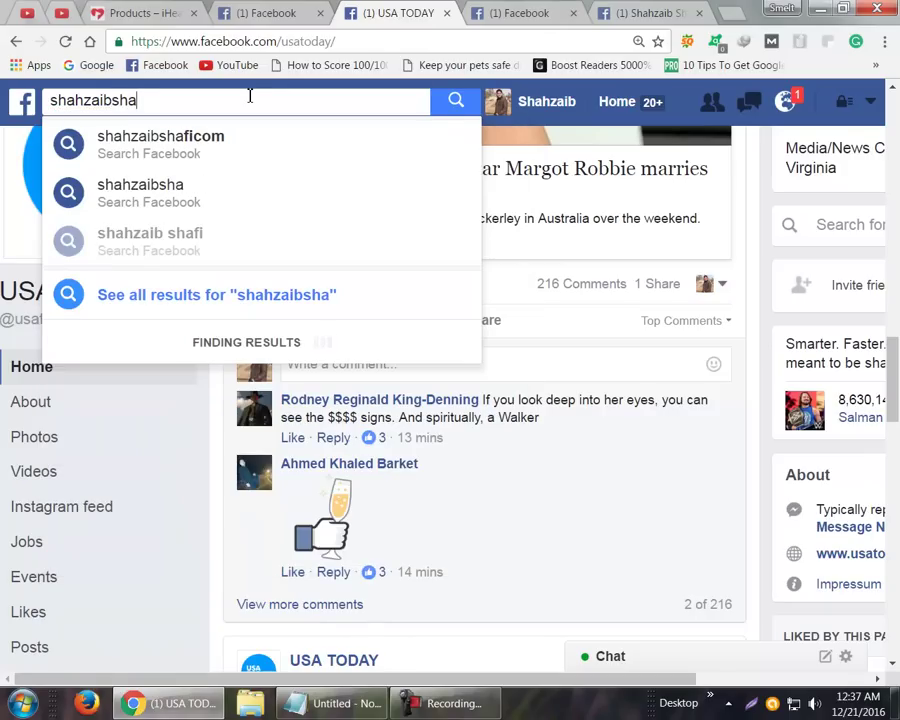
text(fi)
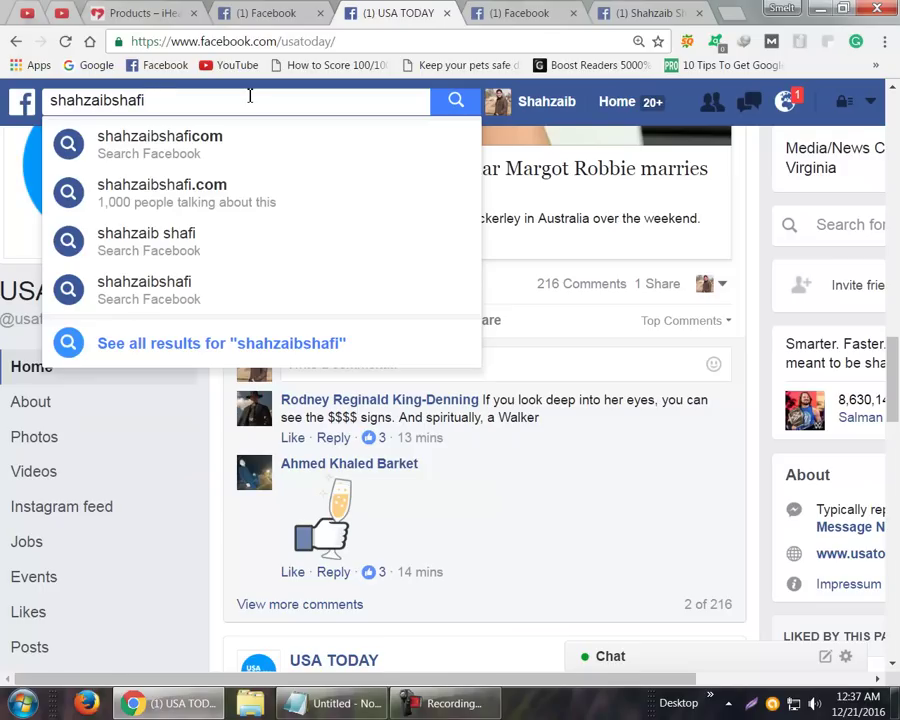
text(.)
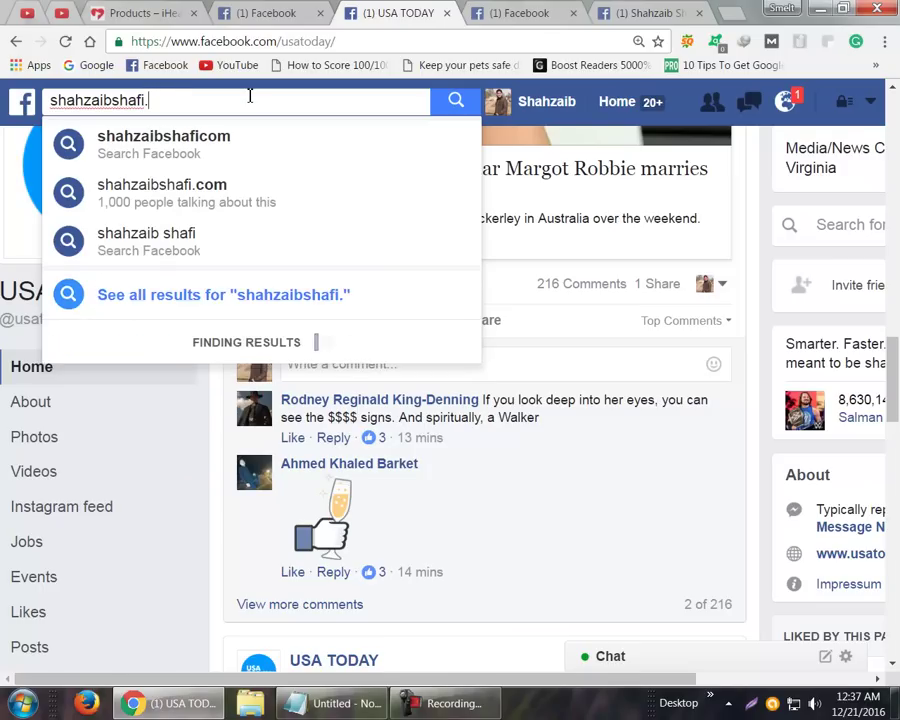
text(com)
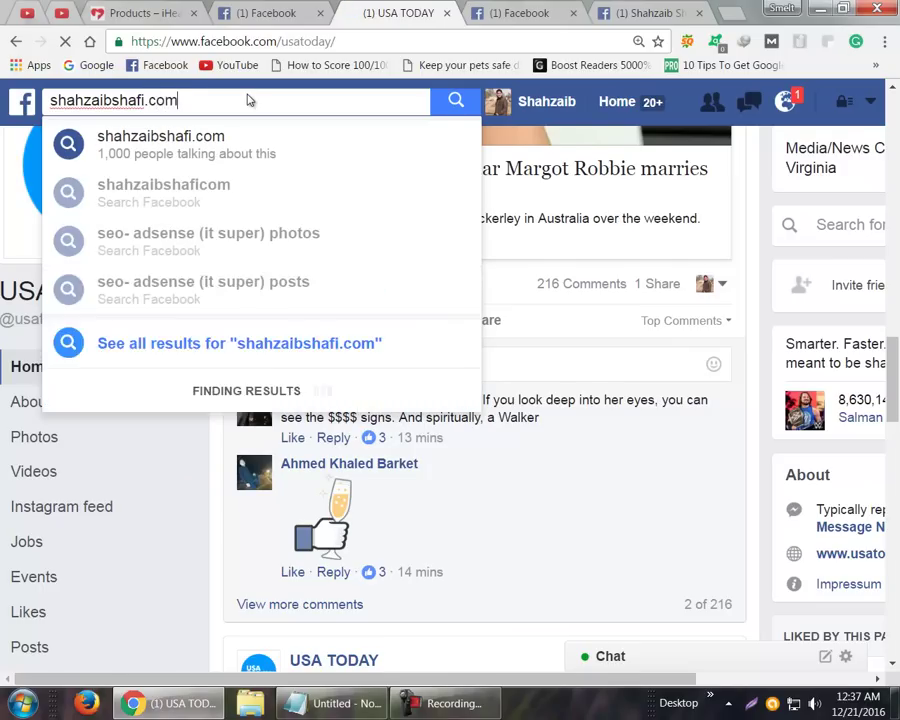
key(Return)
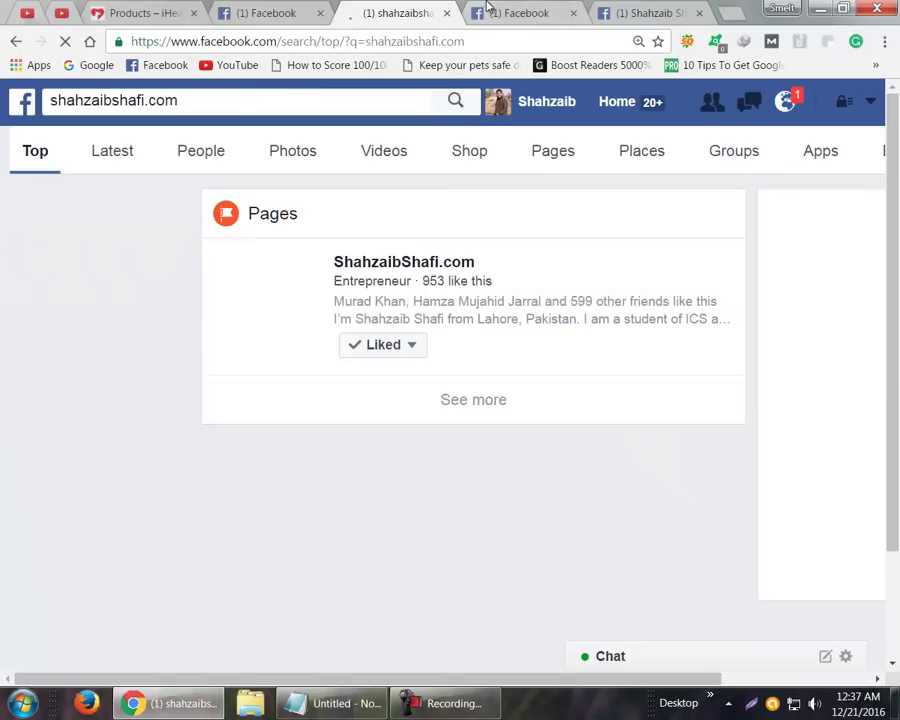
click(447, 260)
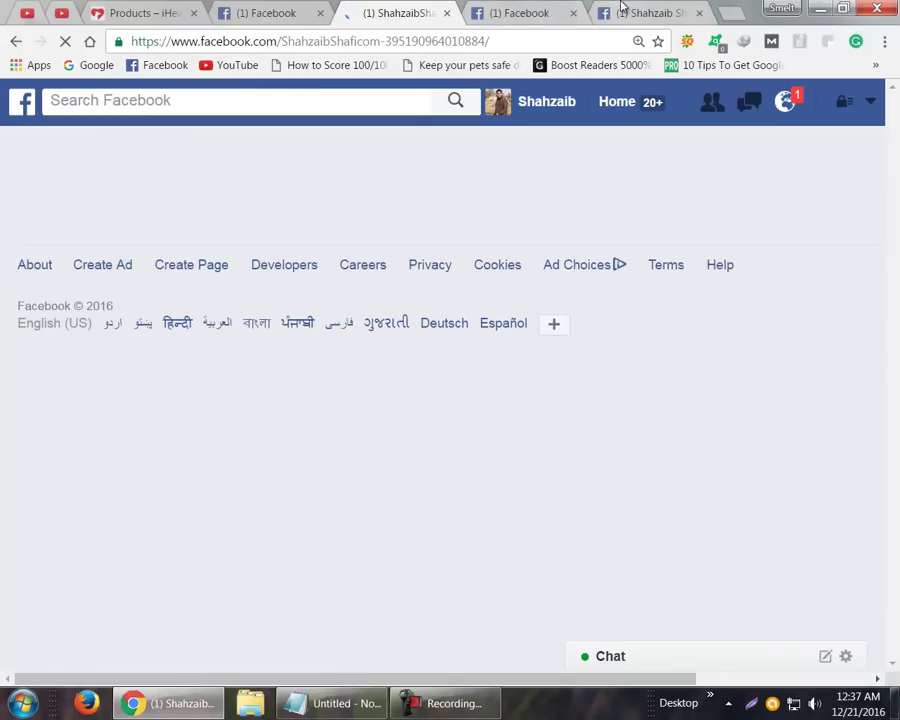
Look over the website's Facebook page from its cover banner to its photos and videos, revisiting the profile and Find Friends tabs while it loads.
click(621, 8)
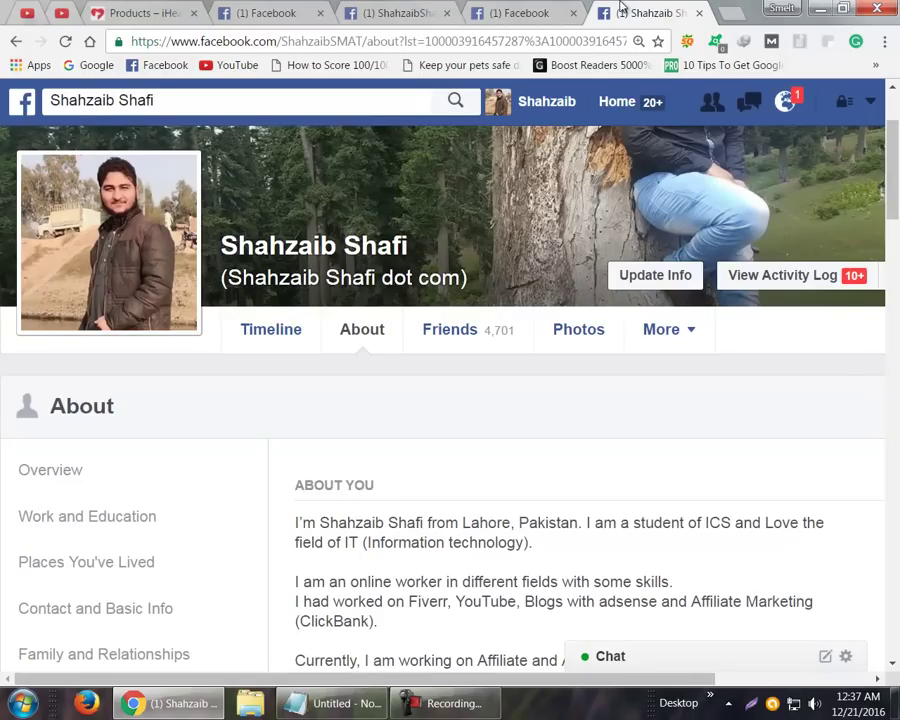
click(514, 9)
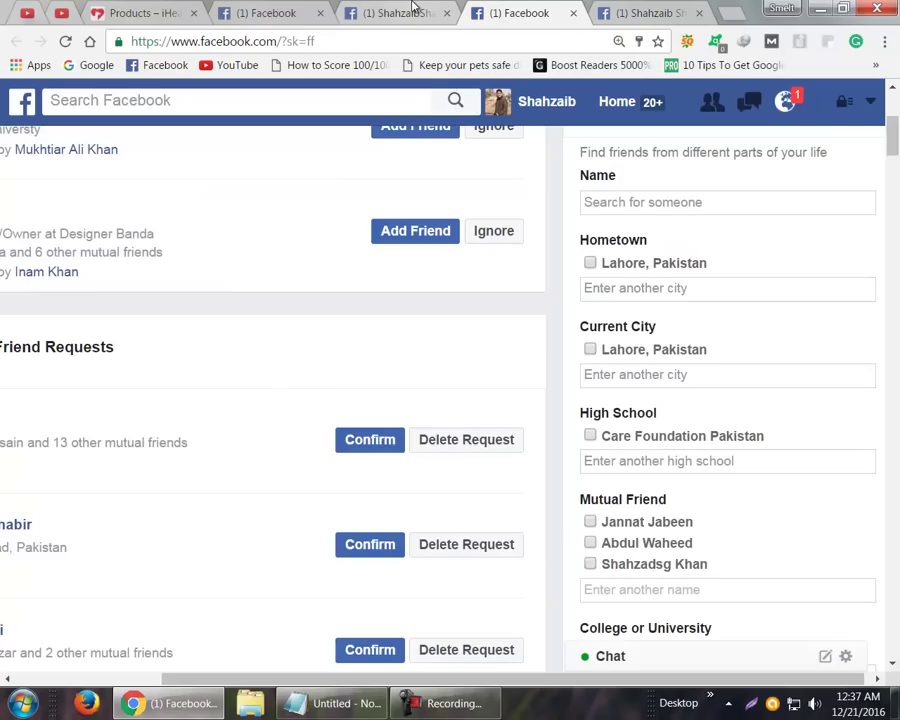
click(413, 7)
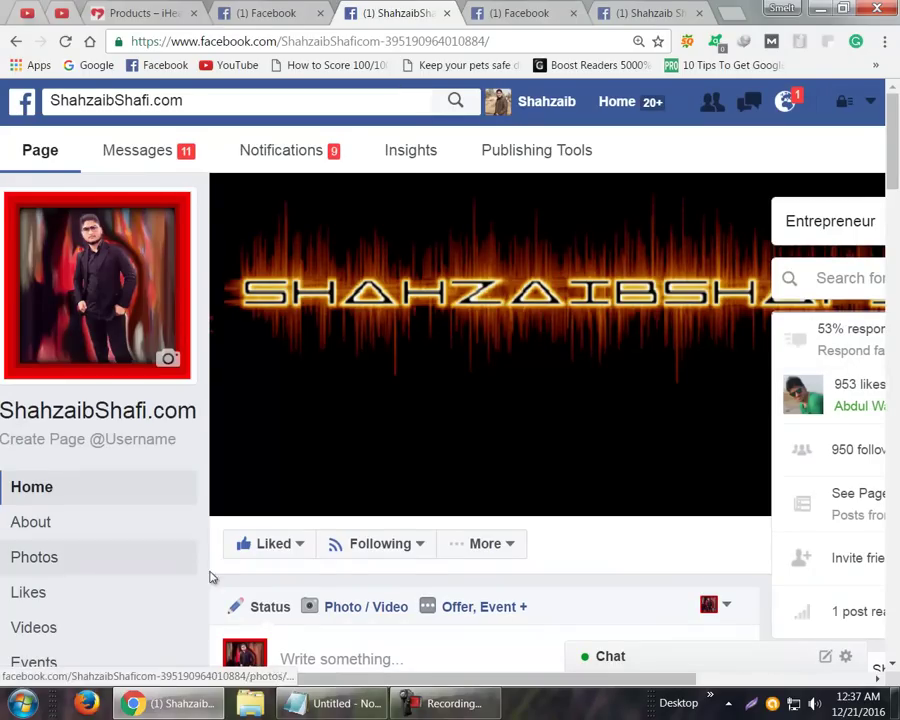
drag(422, 684, 627, 666)
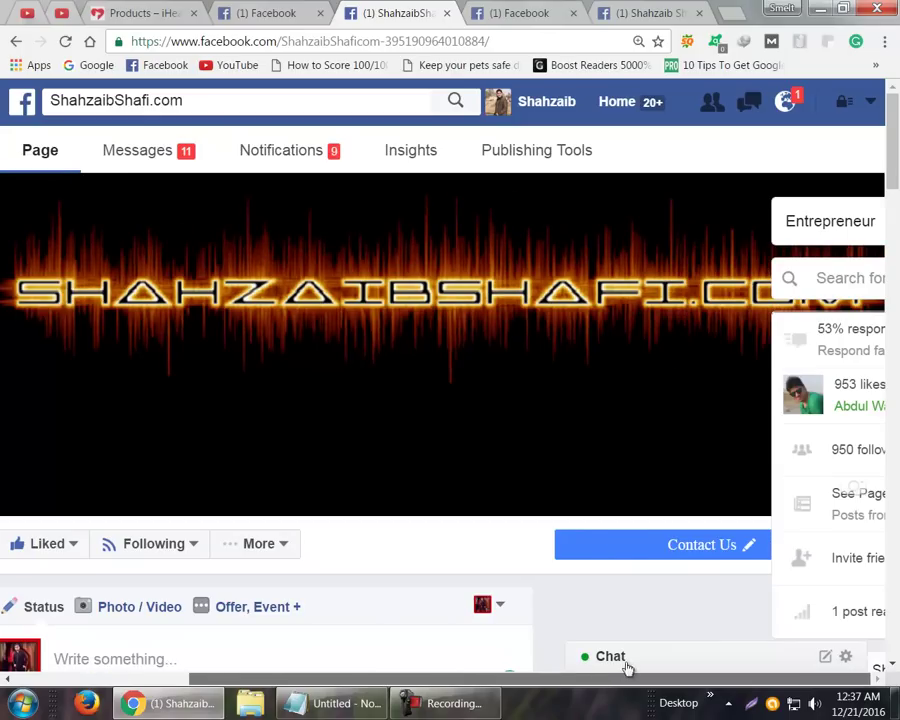
scroll(897, 250, down, 5)
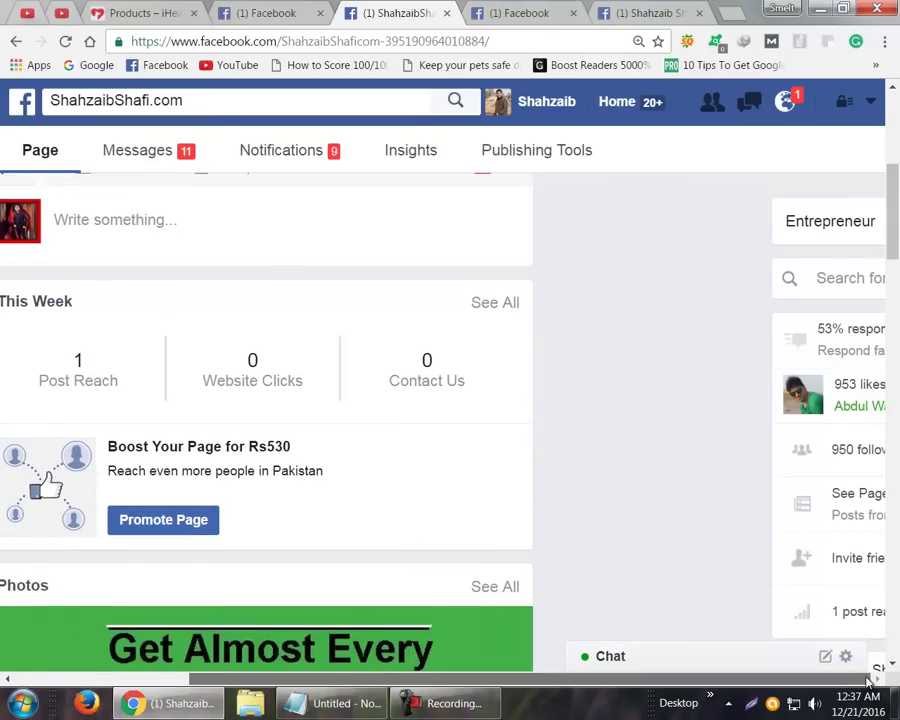
scroll(868, 680, left, 1)
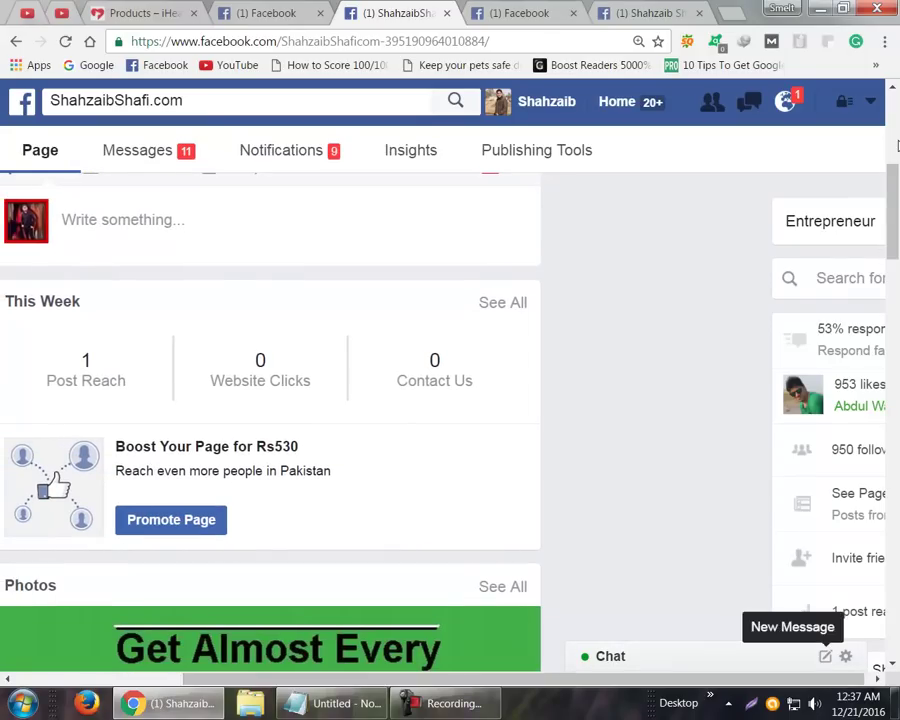
scroll(825, 656, up, 6)
scroll(877, 347, down, 7)
scroll(877, 347, down, 4)
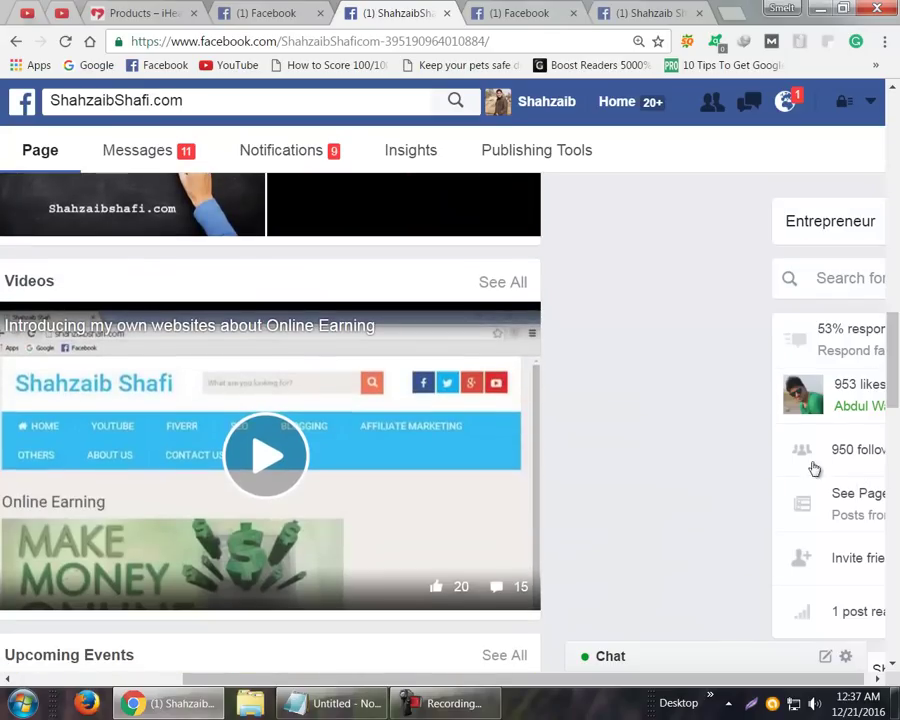
drag(897, 365, 897, 337)
drag(460, 677, 220, 660)
drag(897, 360, 897, 192)
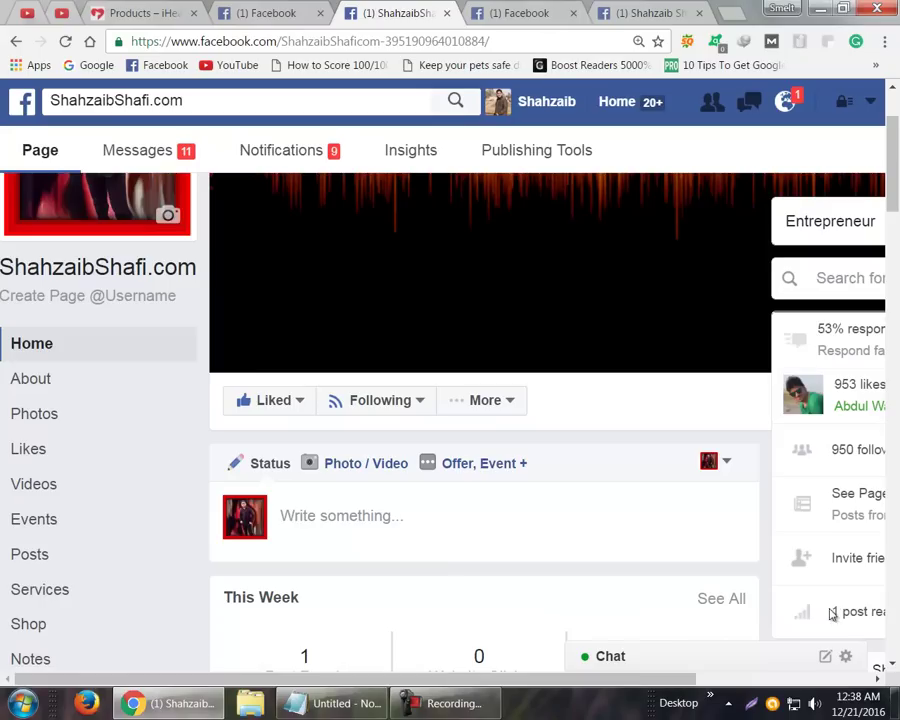
Examine the page's additional actions, its profile picture options and the full-size cover photo, leaving everything unedited.
click(506, 400)
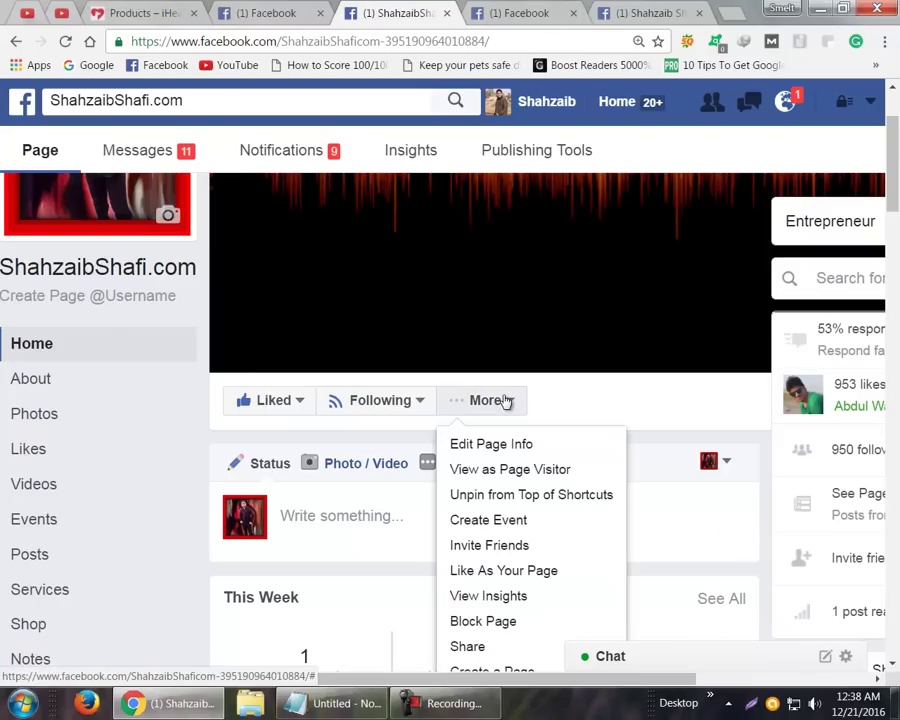
click(506, 400)
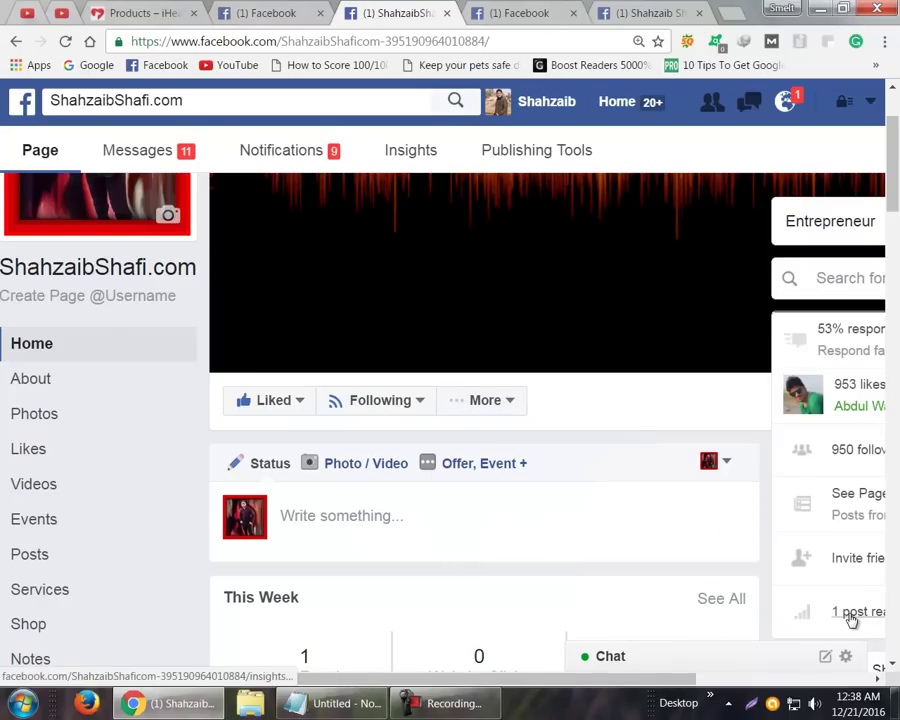
click(103, 202)
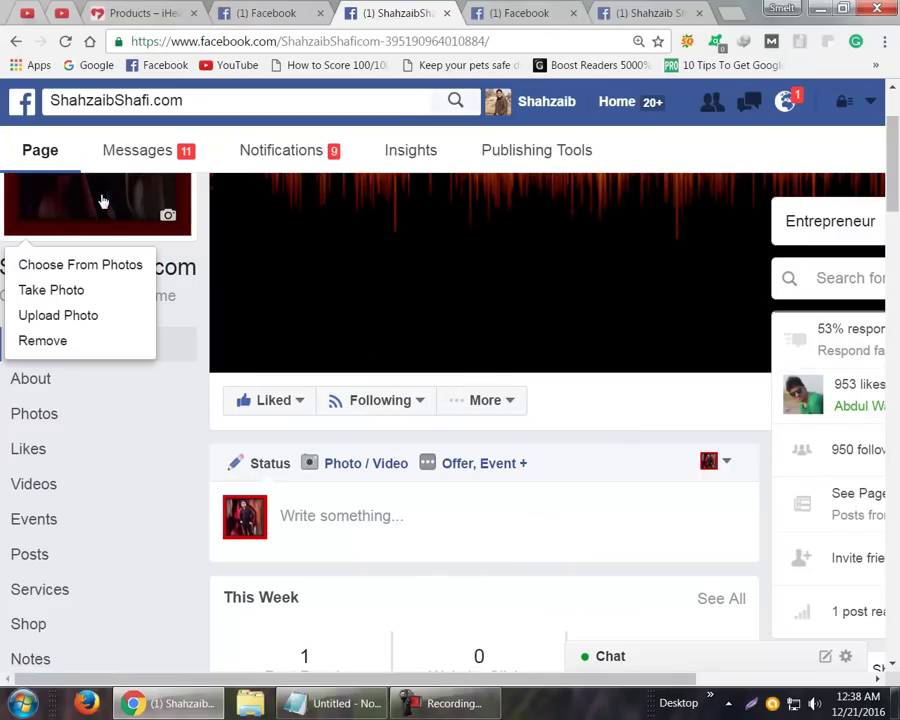
click(425, 241)
click(422, 240)
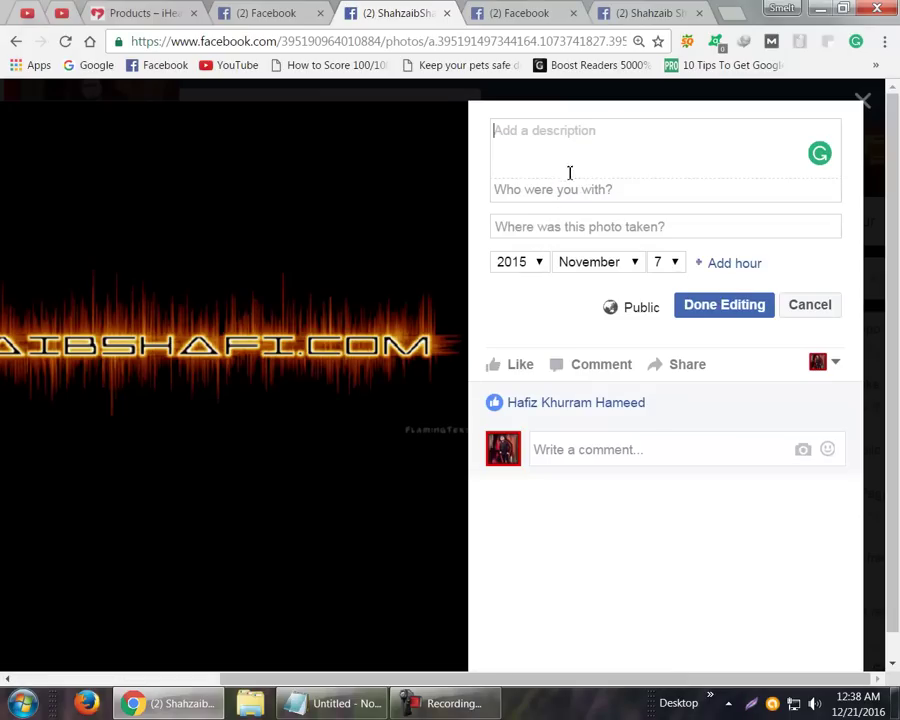
click(863, 95)
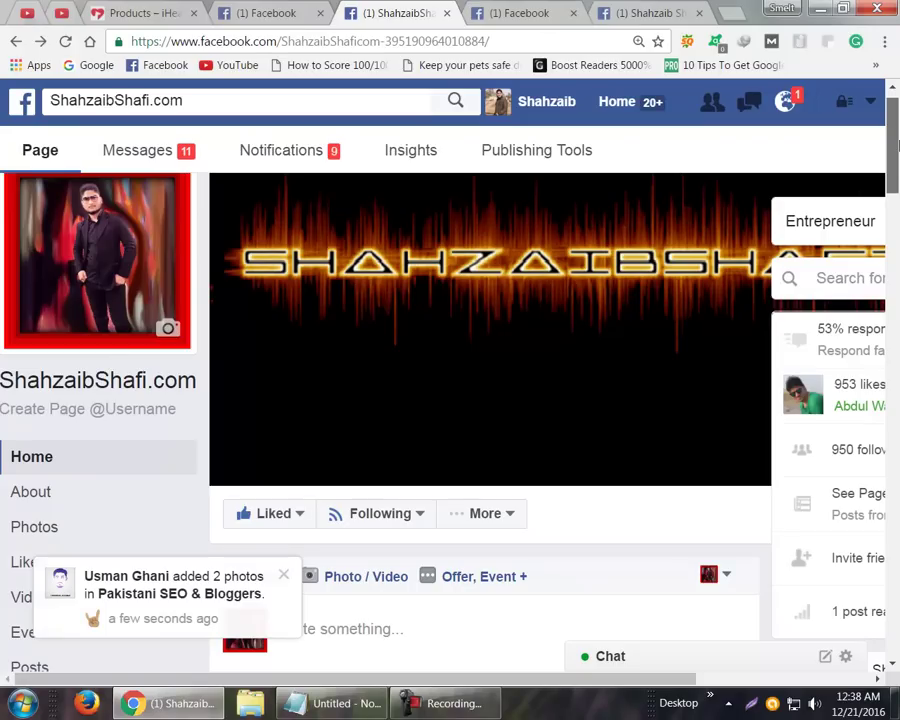
Highlight the page name within its web address, close the page's tab and return to the profile's About section.
drag(897, 147, 897, 150)
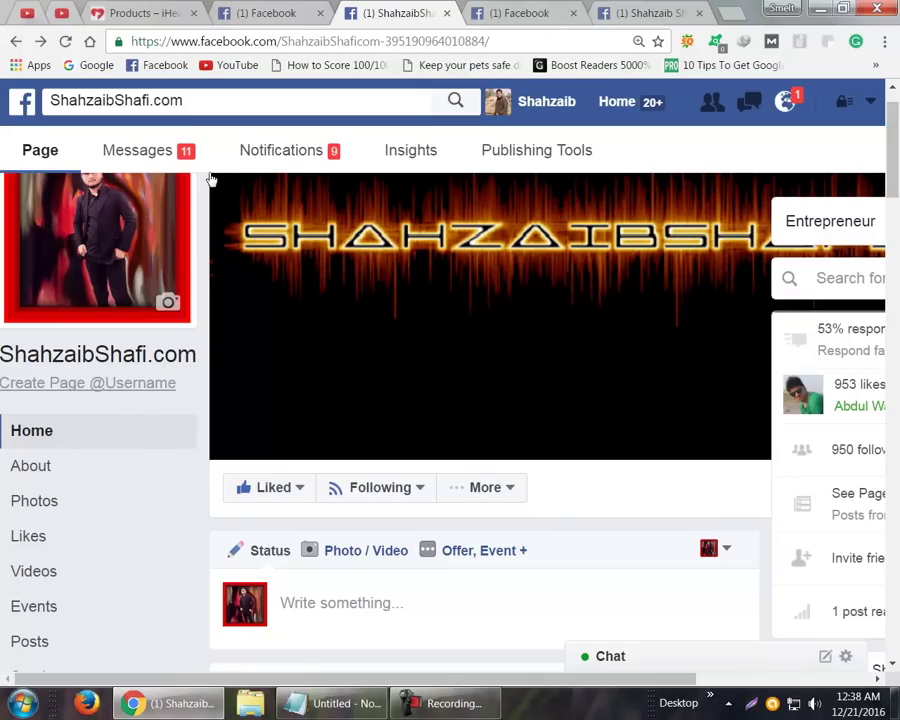
drag(364, 41, 282, 41)
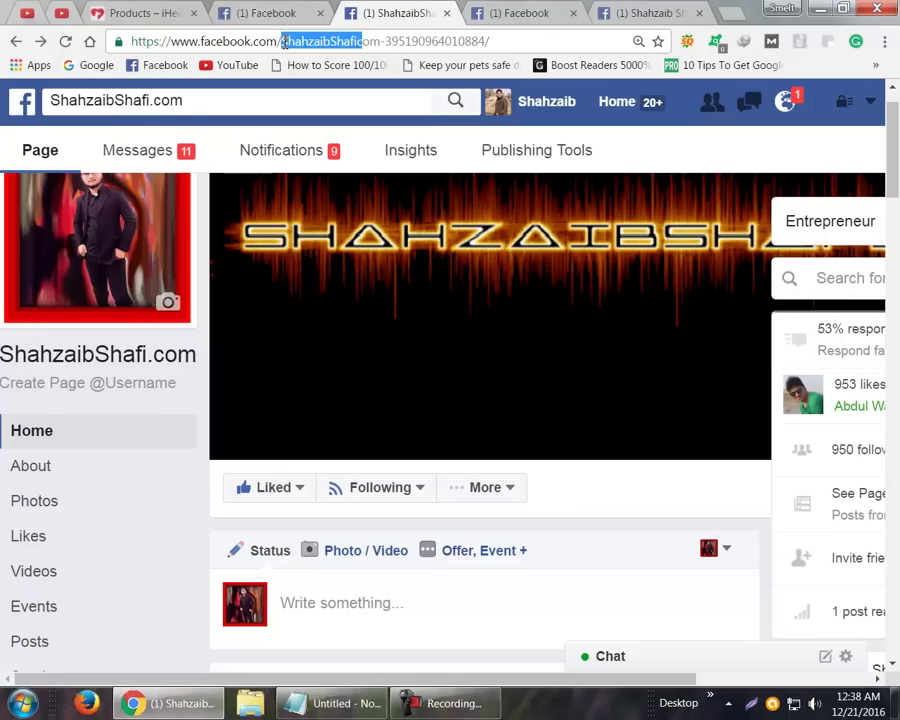
click(282, 41)
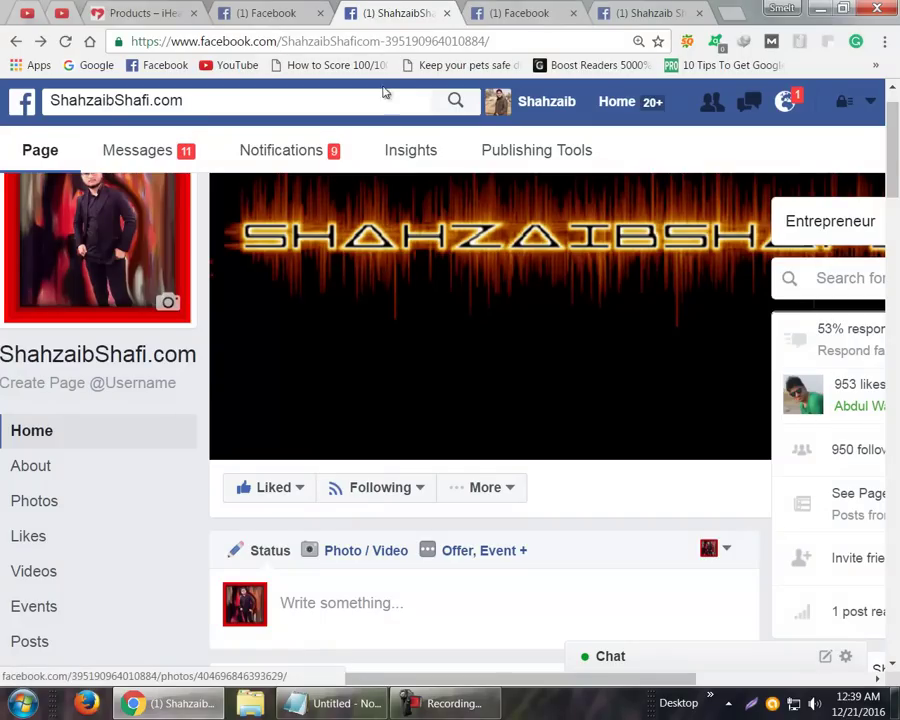
middle_click(386, 8)
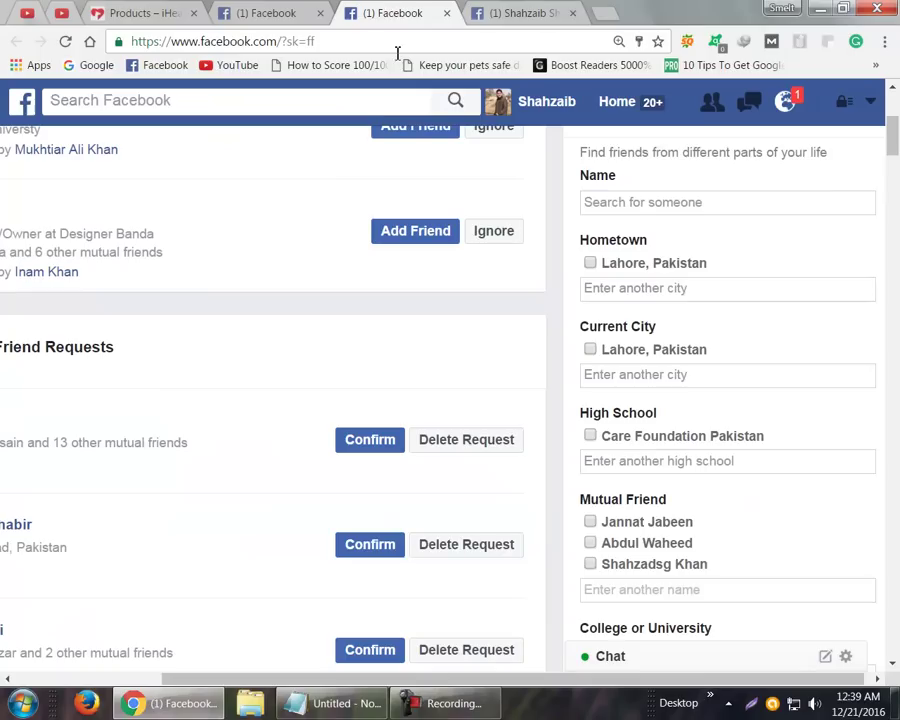
click(510, 8)
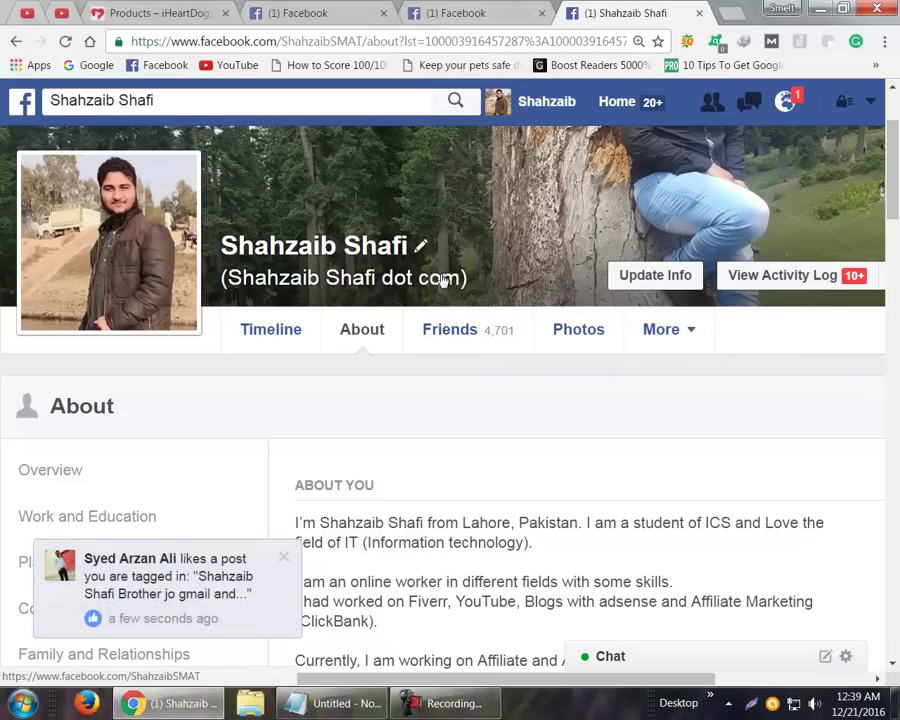
Close the profile's tab and filter the friend suggestions by the current city Lahore, Pakistan.
click(490, 10)
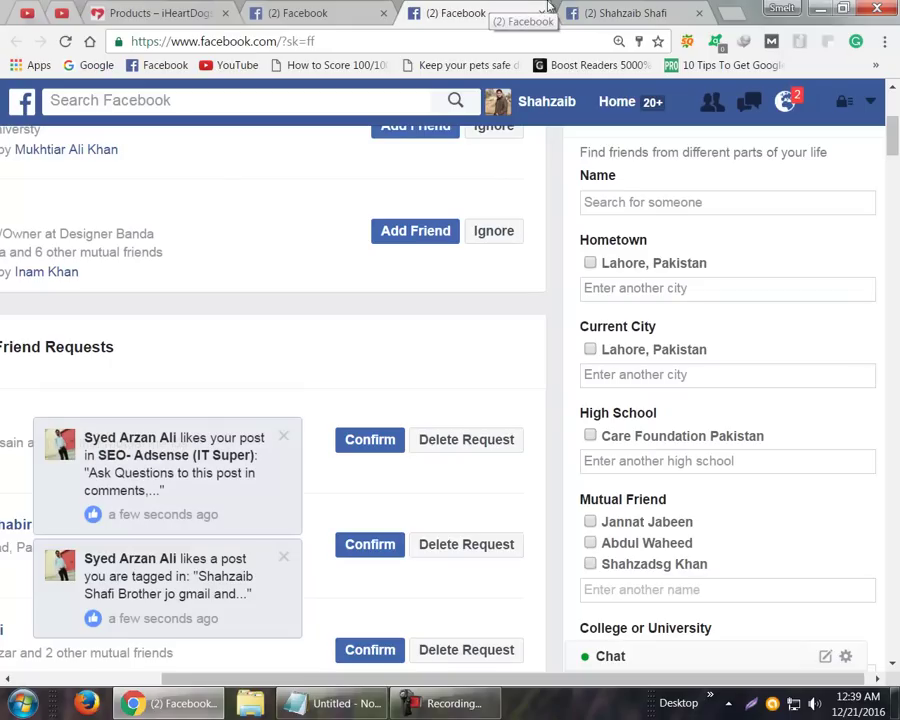
click(592, 10)
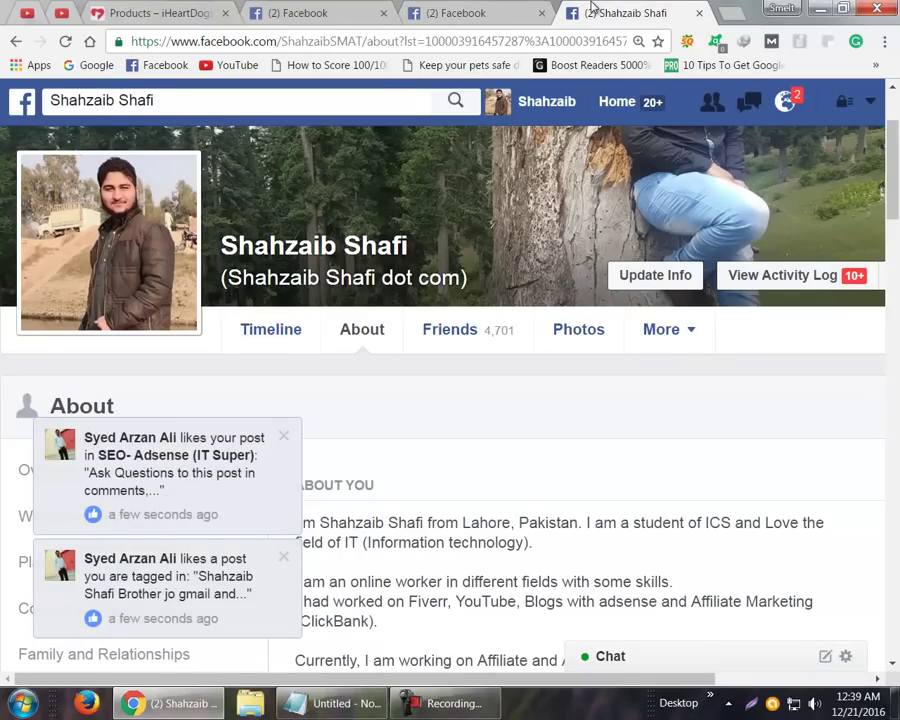
middle_click(593, 10)
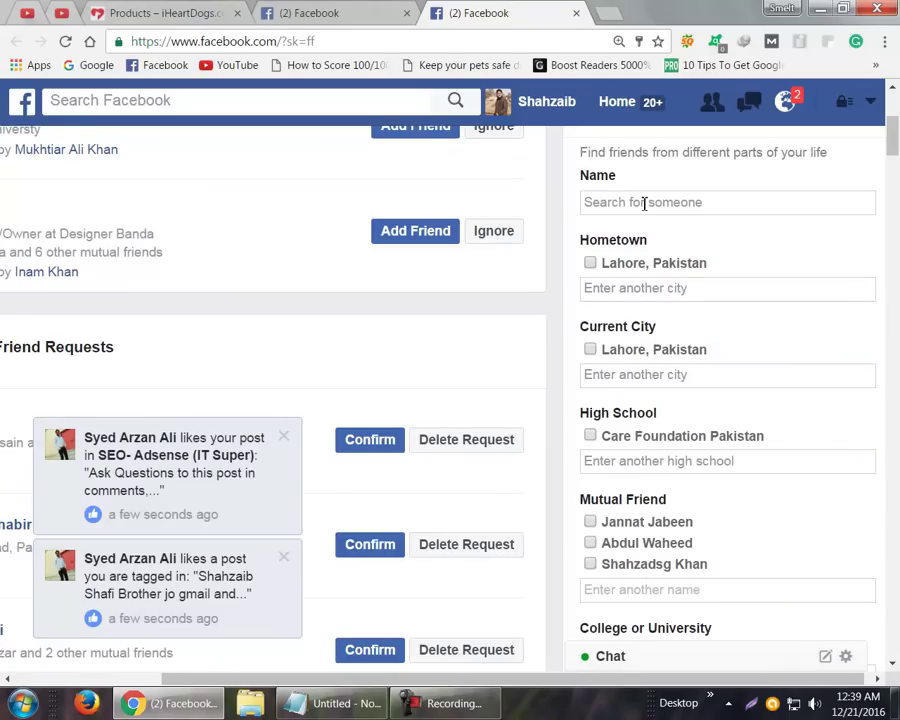
click(631, 358)
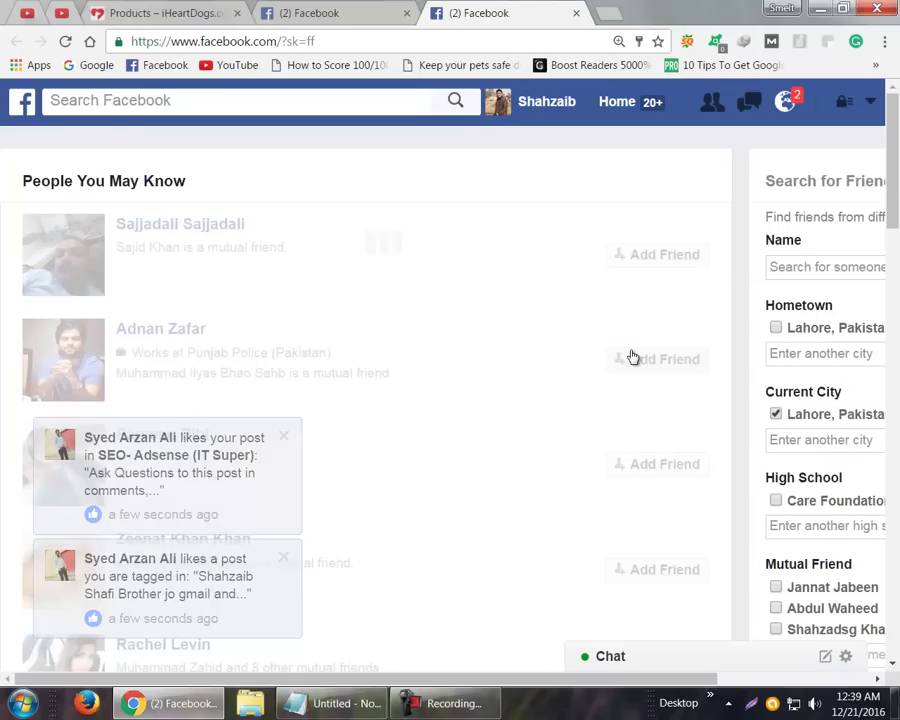
drag(577, 677, 787, 672)
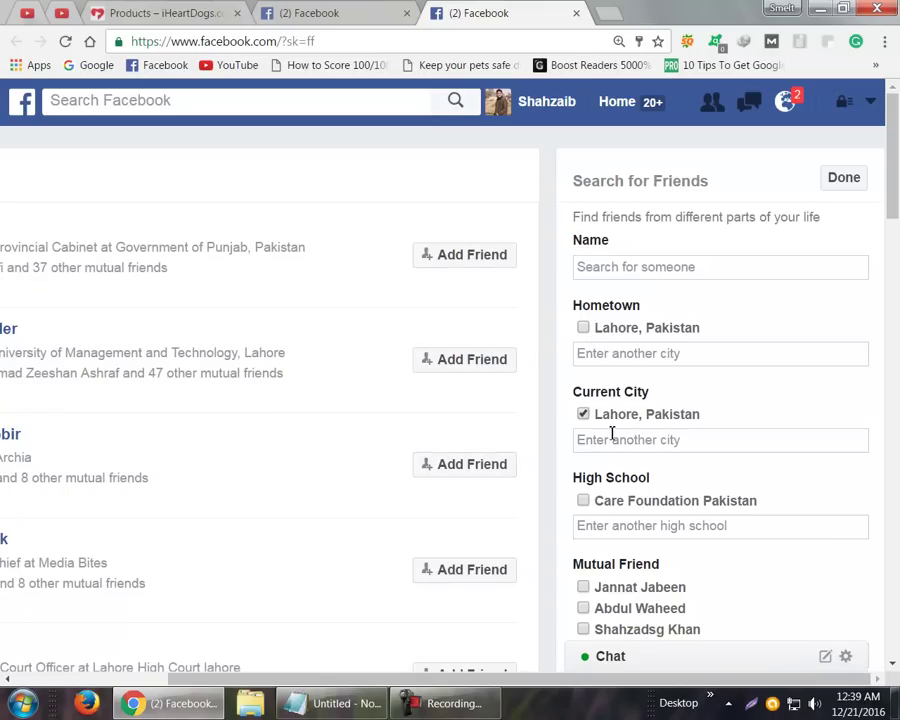
Examine the remaining friend search filters through Graduate School and the suggestions listed for the chosen city.
scroll(896, 253, down, 3)
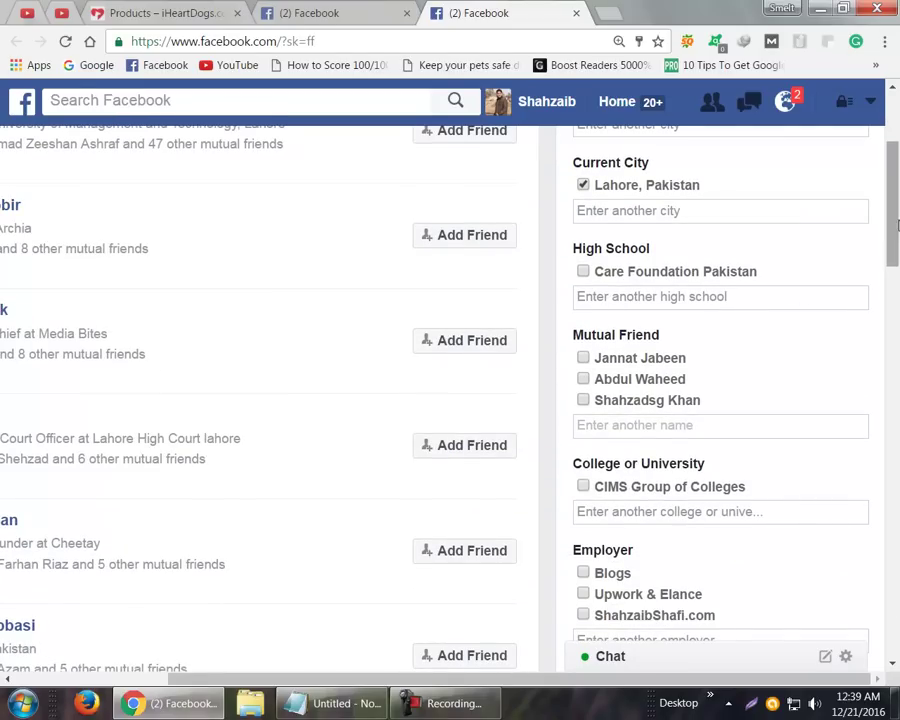
scroll(897, 247, down, 1)
drag(897, 247, 877, 273)
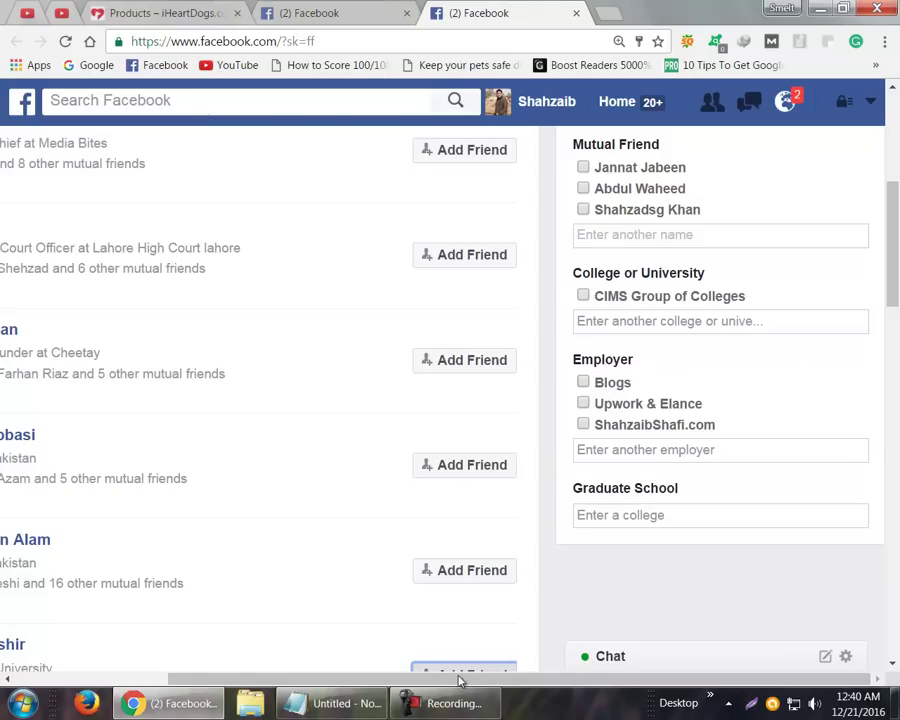
drag(486, 684, 331, 690)
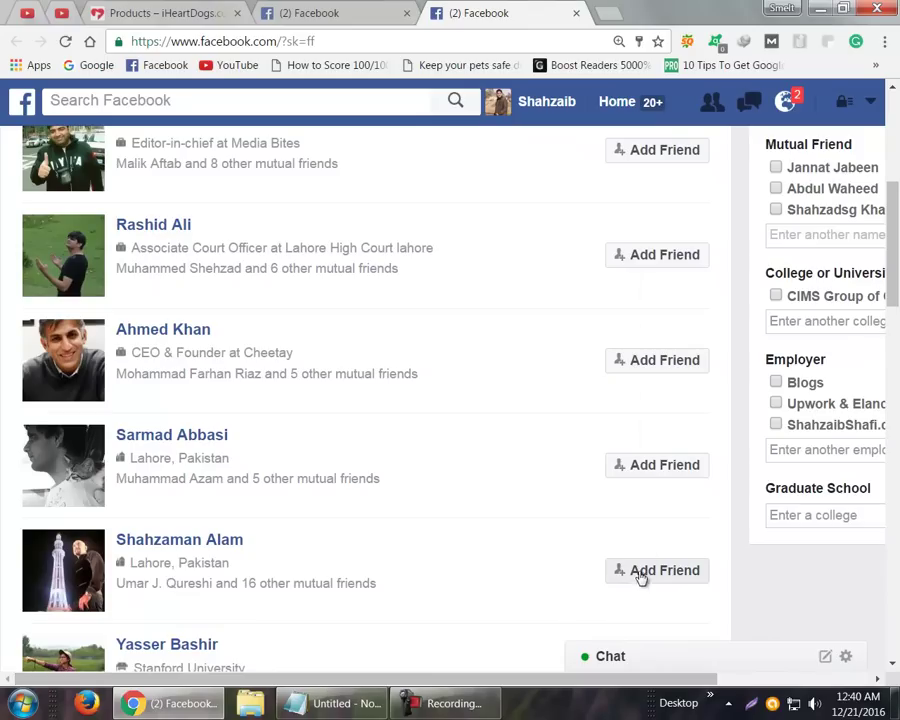
Open the suggested court officer's profile in a separate tab, look through the intro and shared posts, and close it.
middle_click(145, 230)
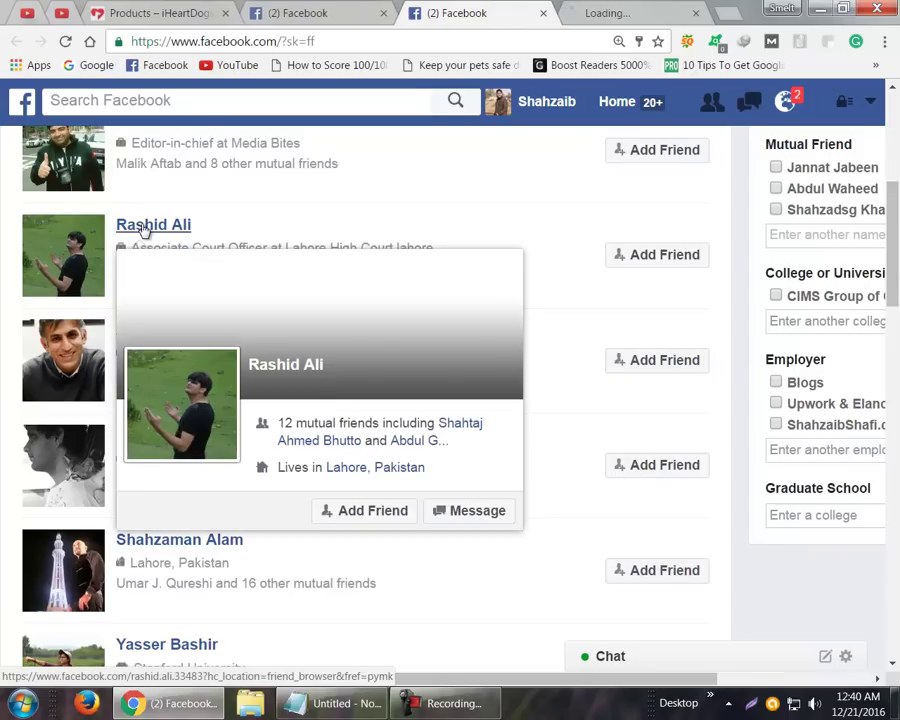
click(570, 12)
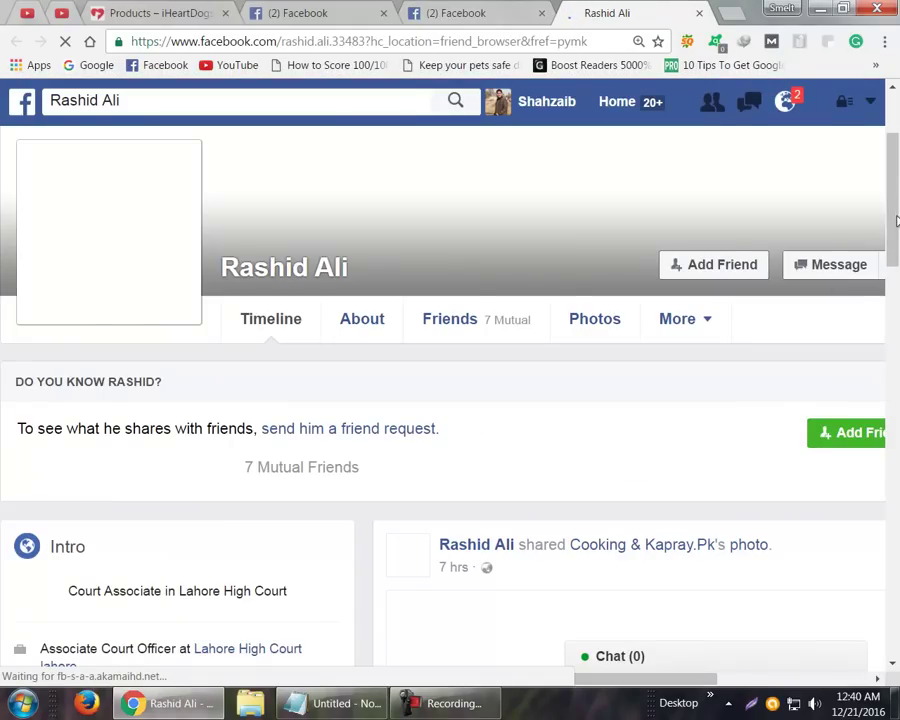
drag(896, 210, 894, 250)
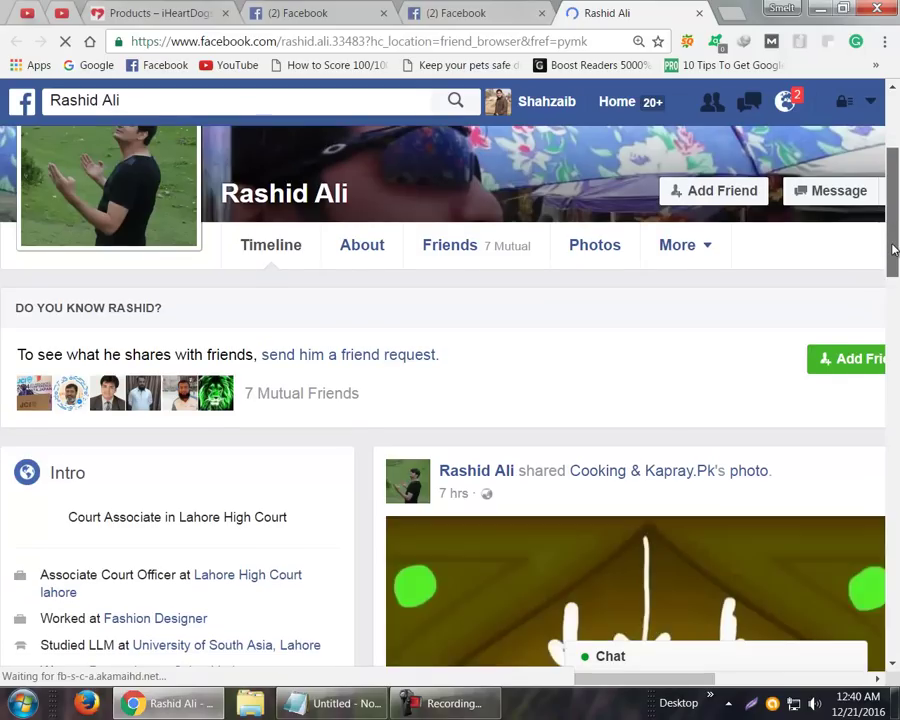
scroll(894, 250, down, 1)
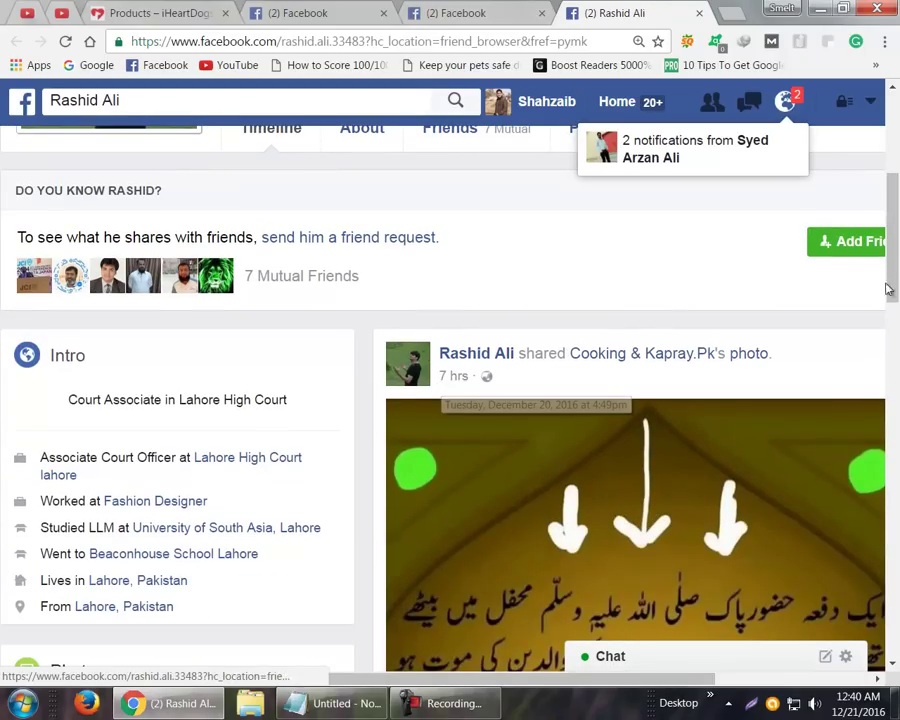
scroll(876, 364, down, 8)
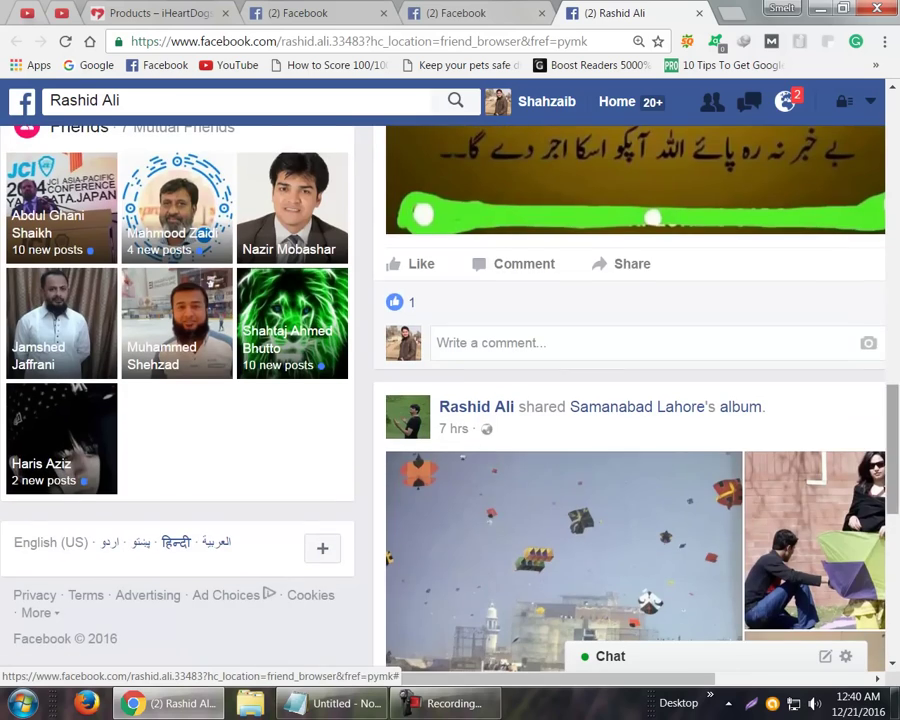
scroll(883, 578, down, 4)
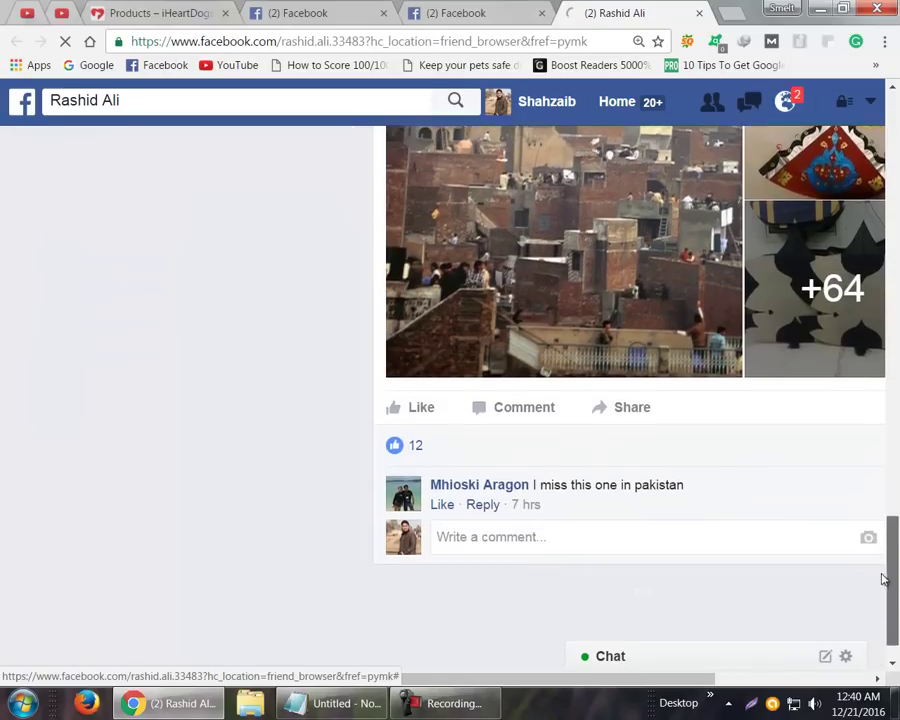
scroll(883, 578, down, 1)
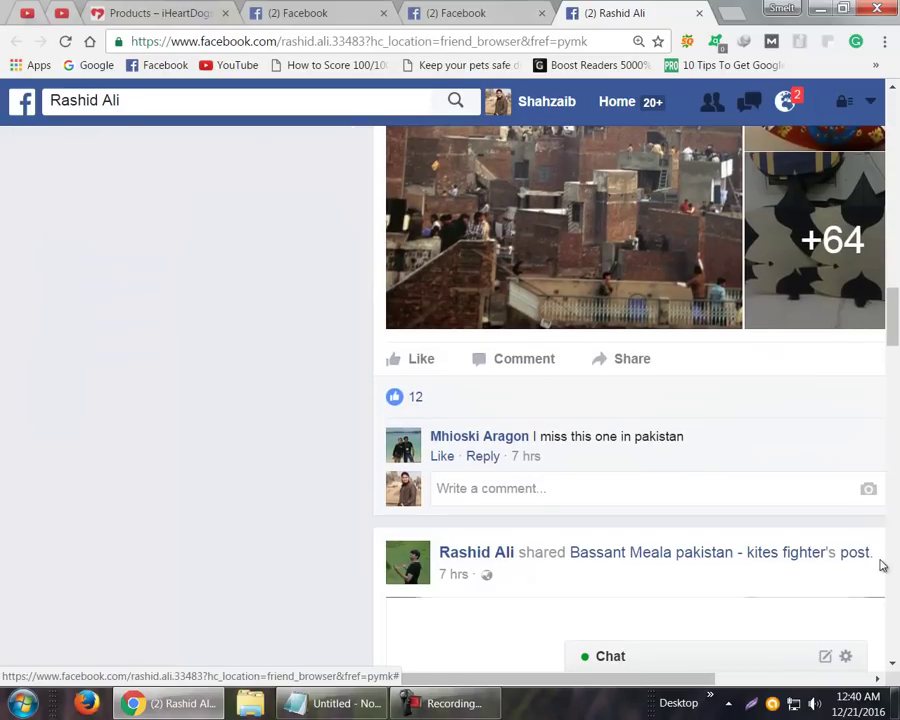
drag(895, 365, 888, 436)
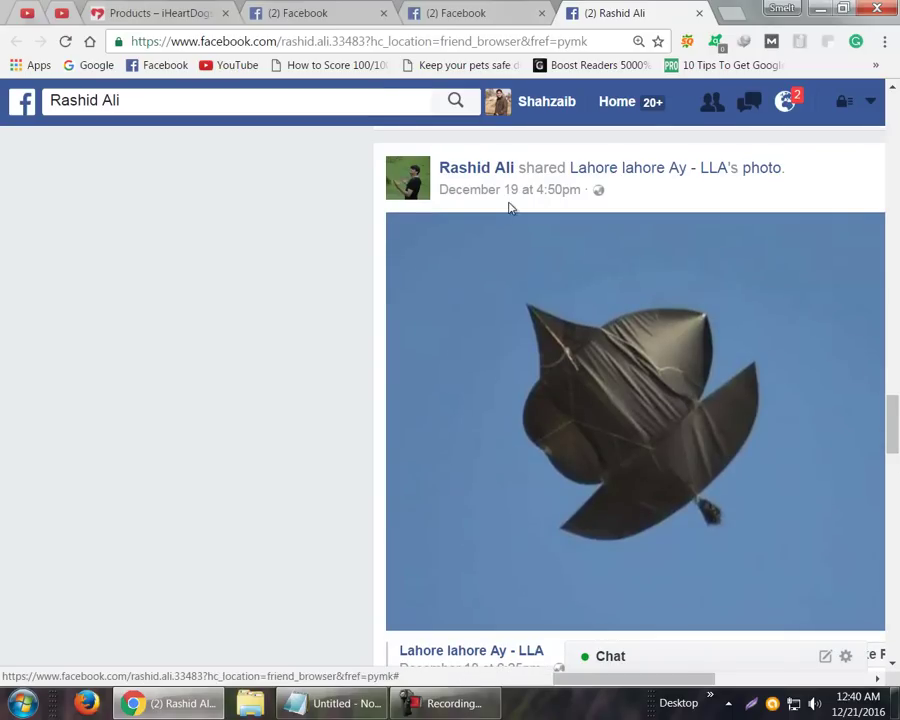
middle_click(600, 11)
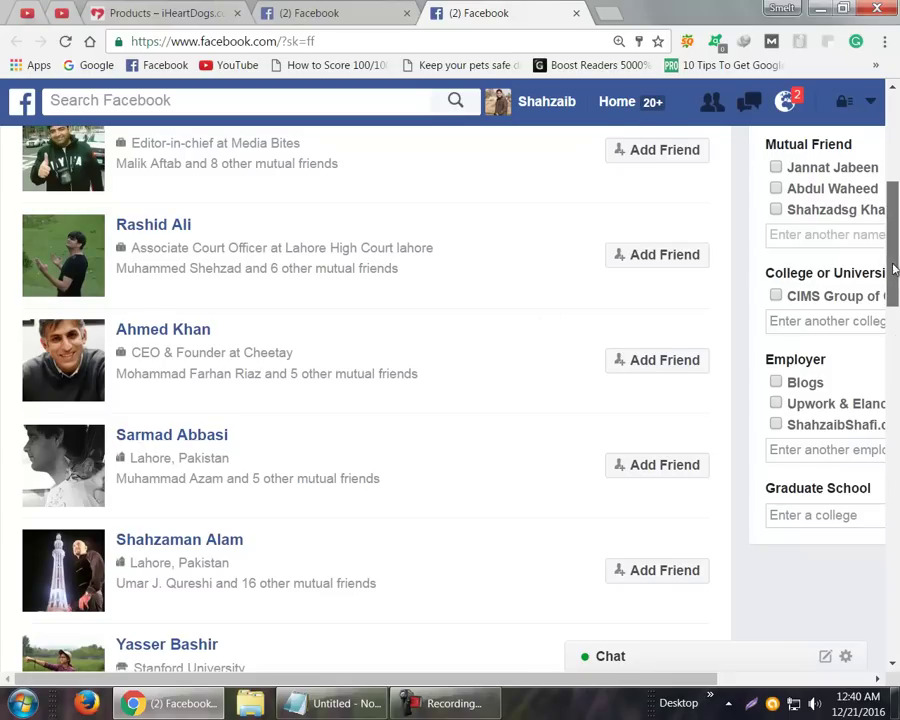
Review the first People You May Know suggestions alongside the Current City filter.
scroll(893, 328, up, 3)
drag(897, 203, 897, 182)
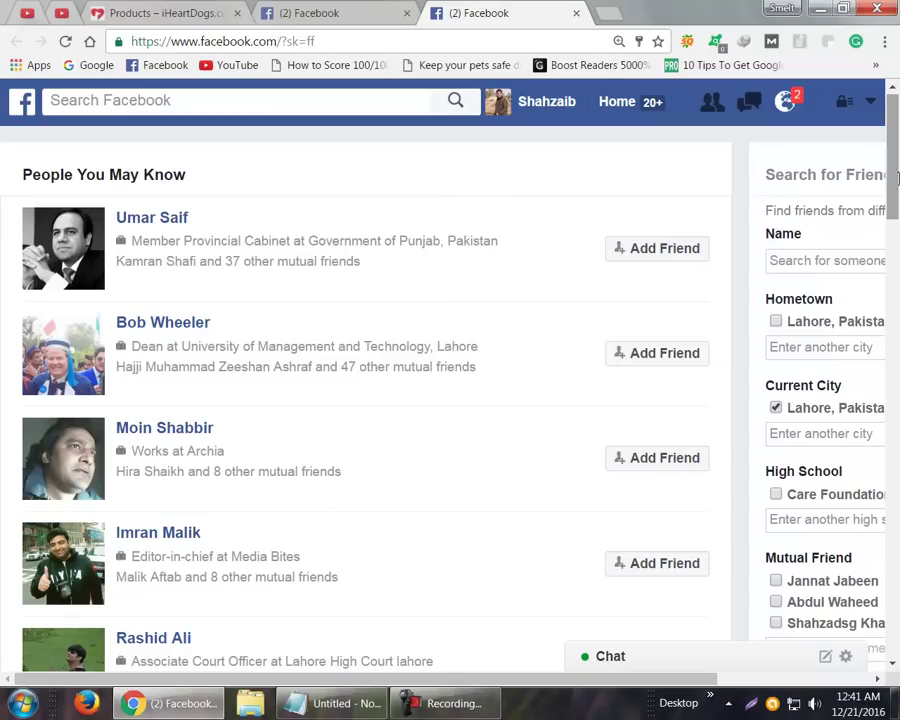
scroll(665, 540, right, 2)
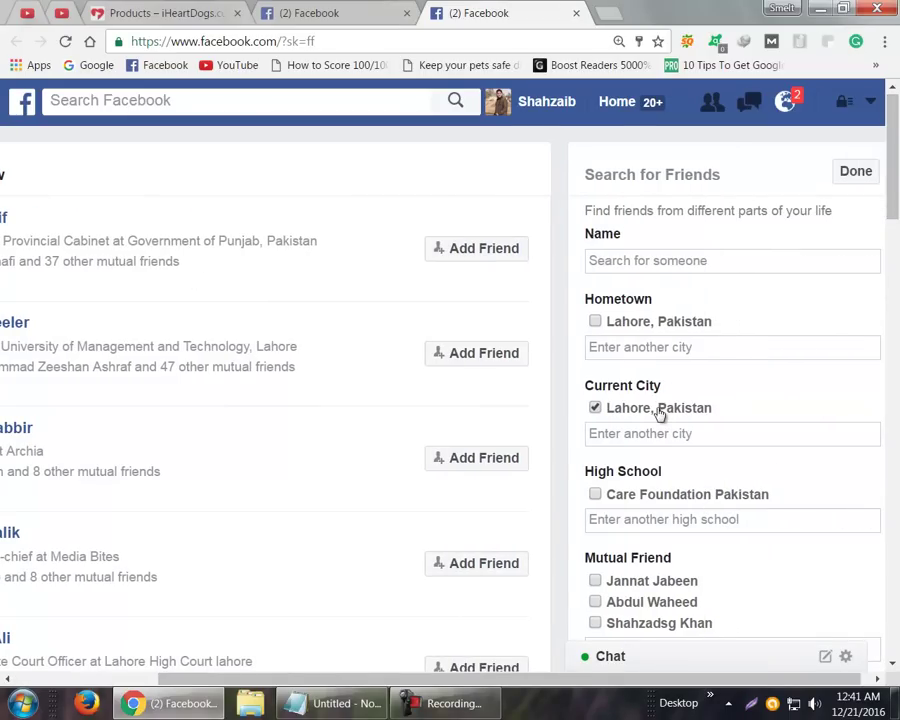
drag(416, 677, 274, 687)
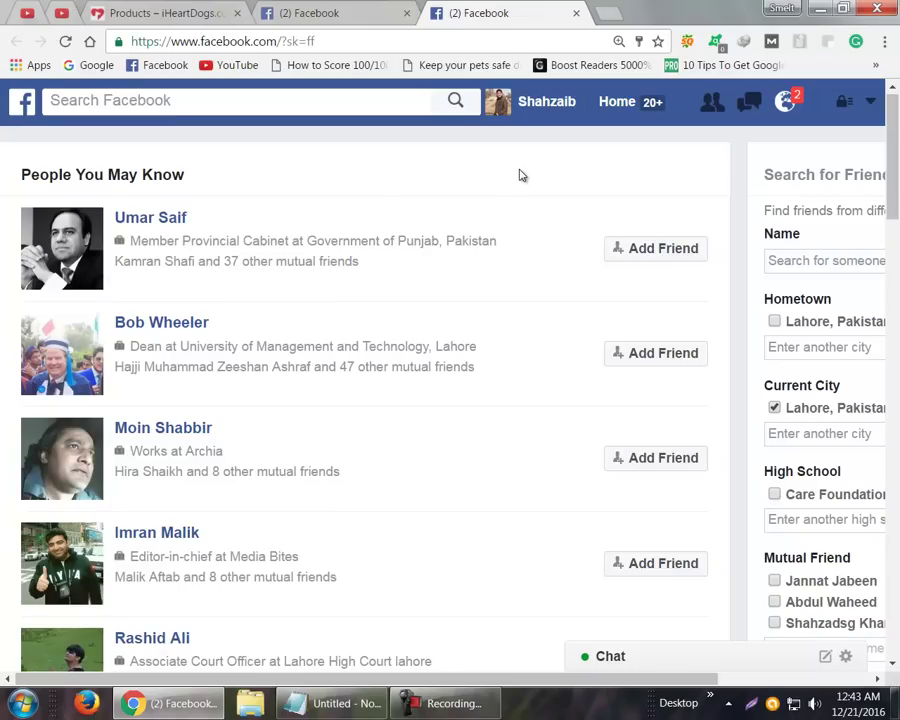
Close the Find Friends page and open the Discover page of Facebook groups from the home page.
click(371, 10)
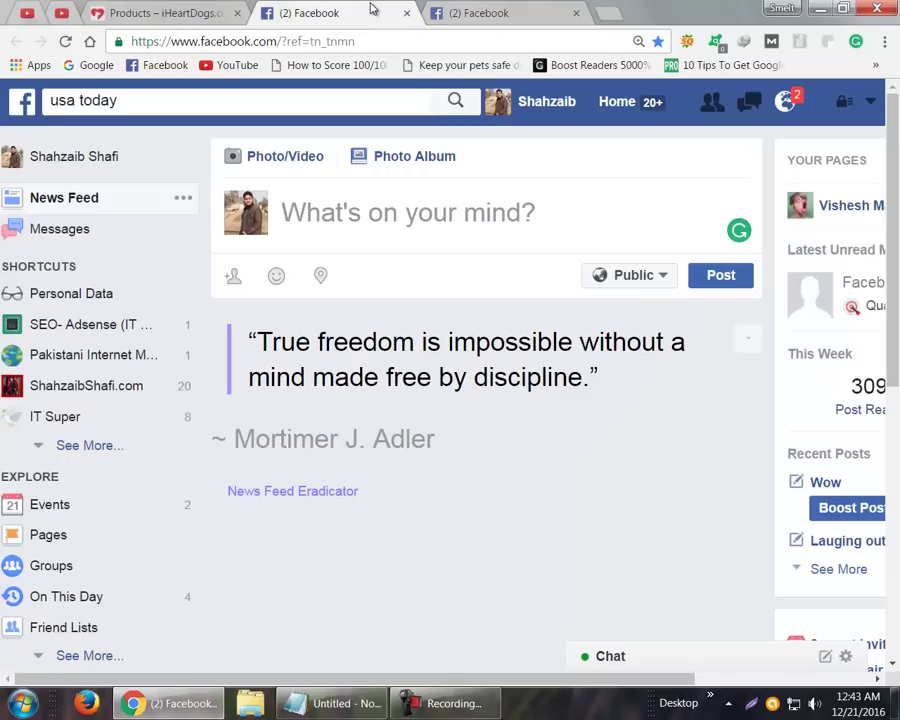
click(488, 8)
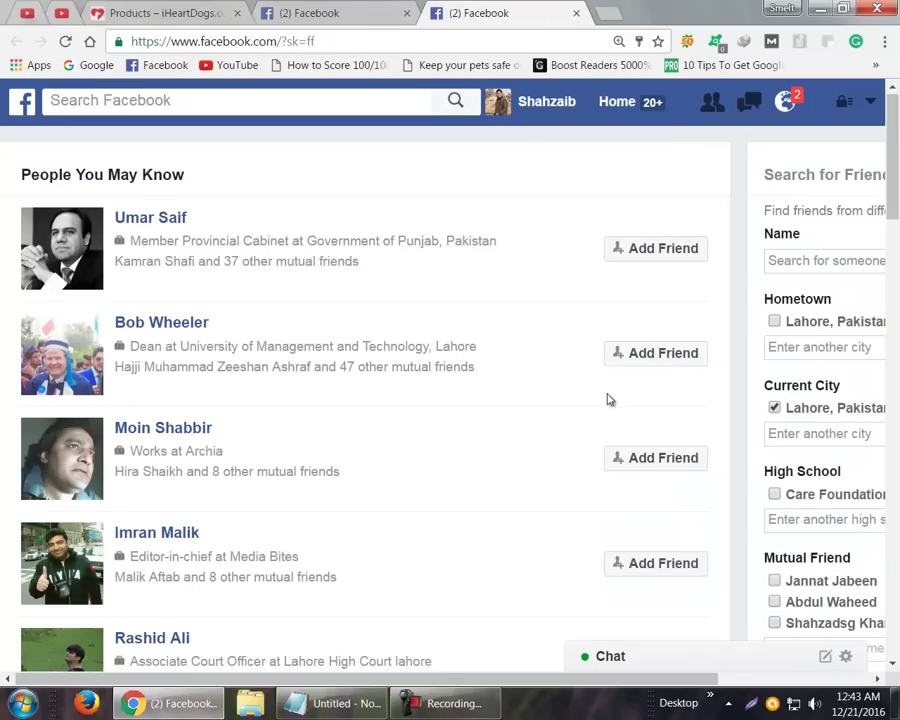
middle_click(490, 7)
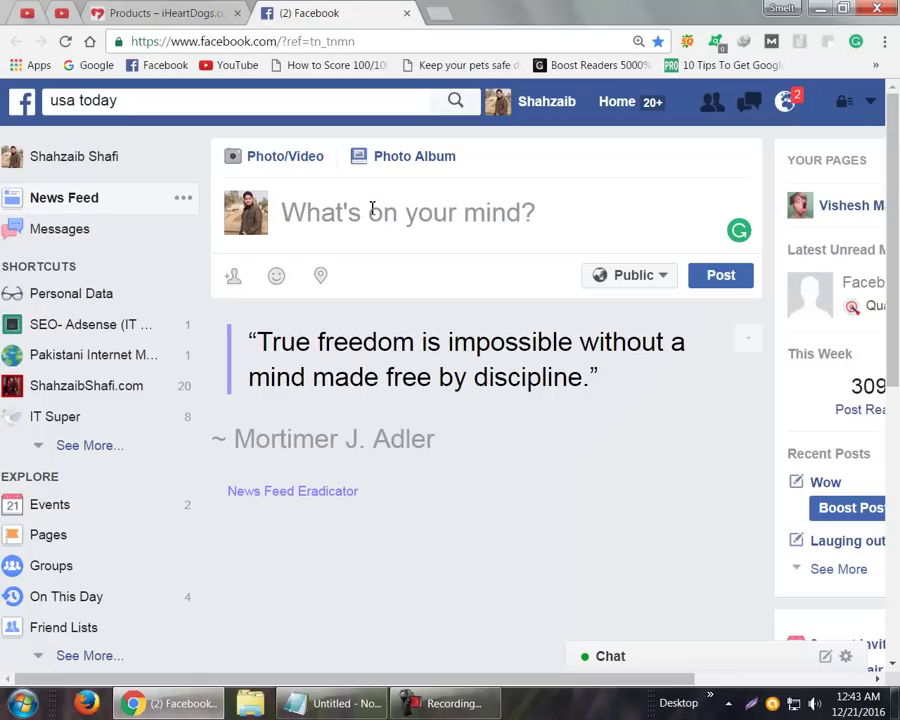
click(60, 567)
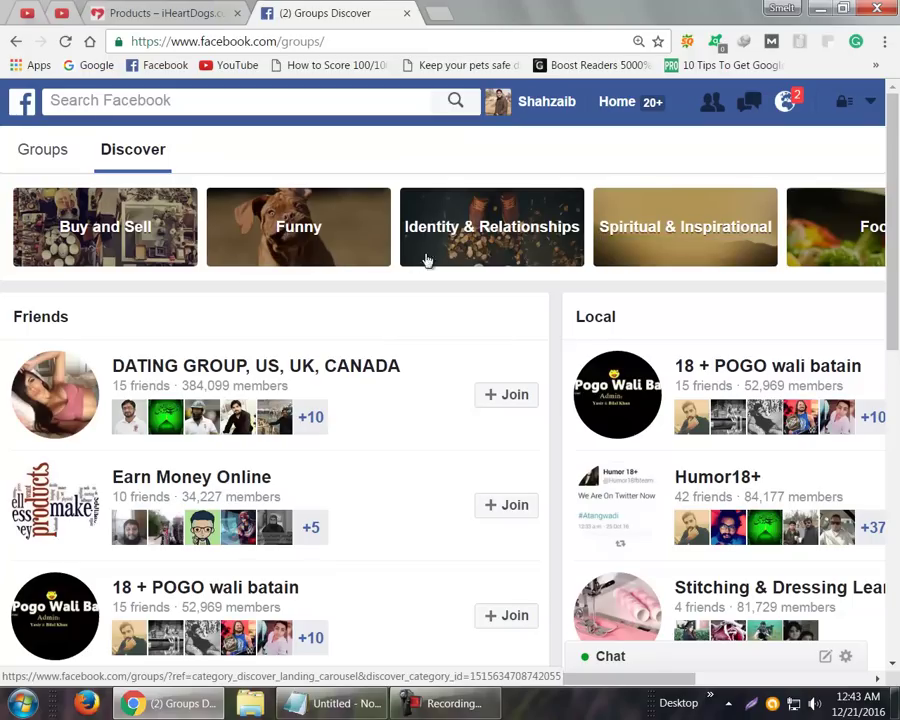
drag(653, 683, 897, 662)
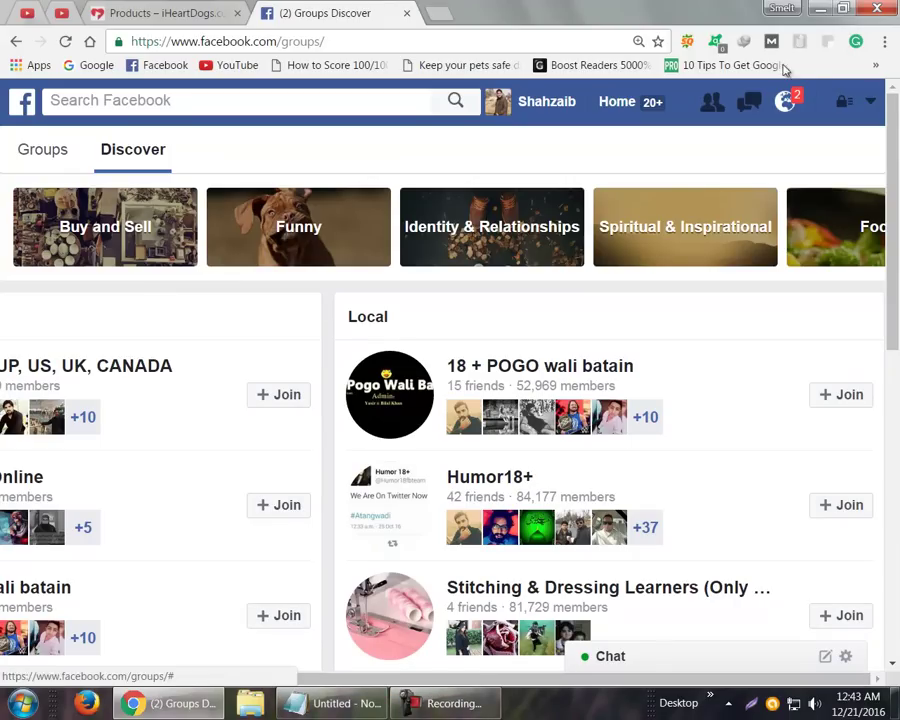
key(alt+f)
click(764, 207)
click(407, 296)
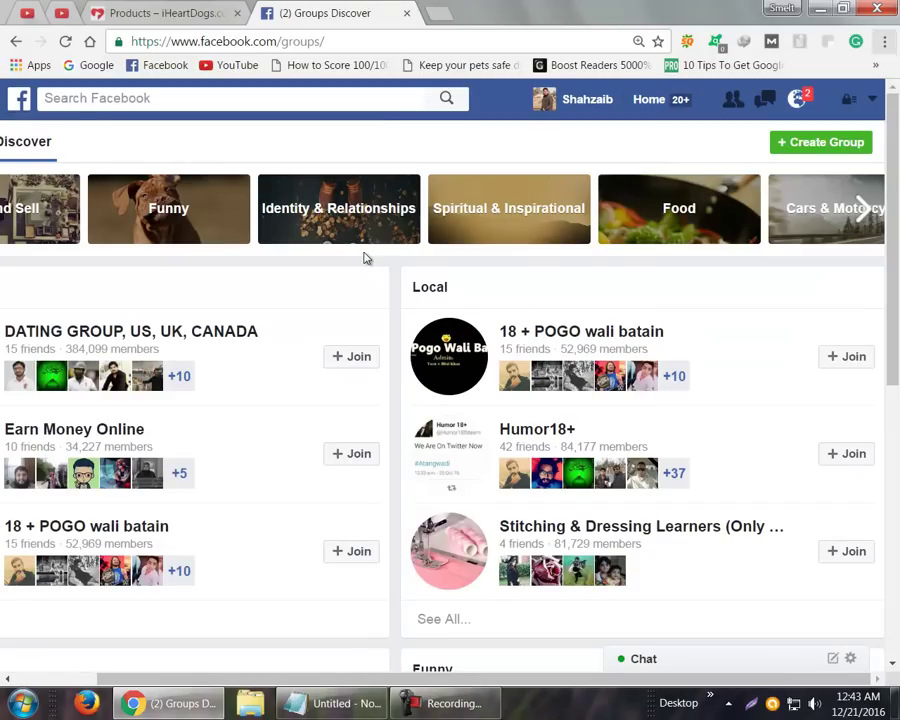
Browse the suggested group categories from Funny through to Business, returning from the Cars & Motorcycles category along the way.
click(860, 205)
click(858, 205)
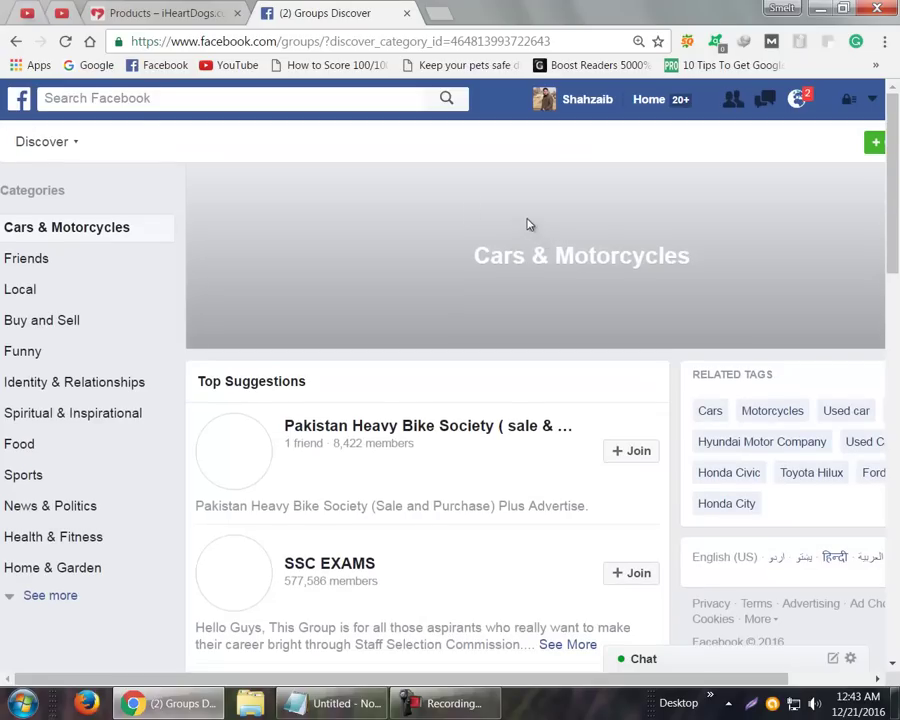
click(15, 41)
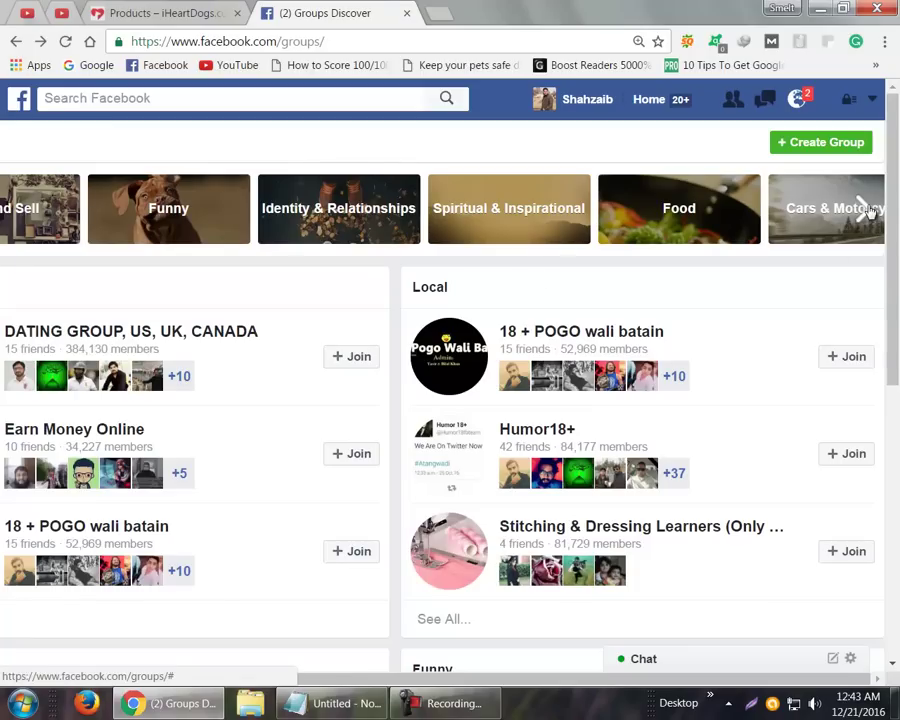
click(865, 211)
click(865, 211)
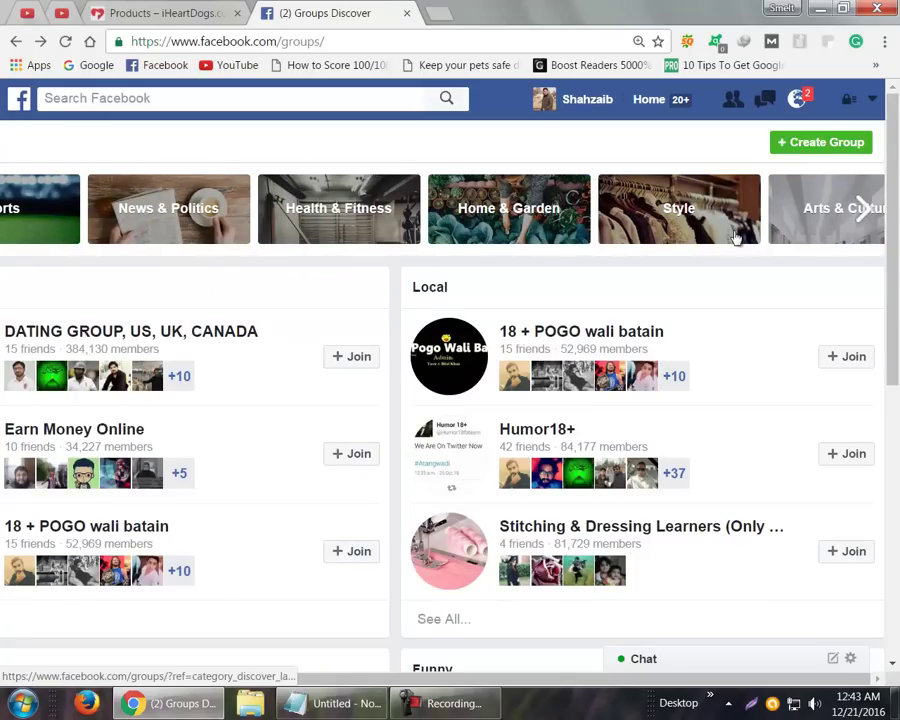
click(864, 209)
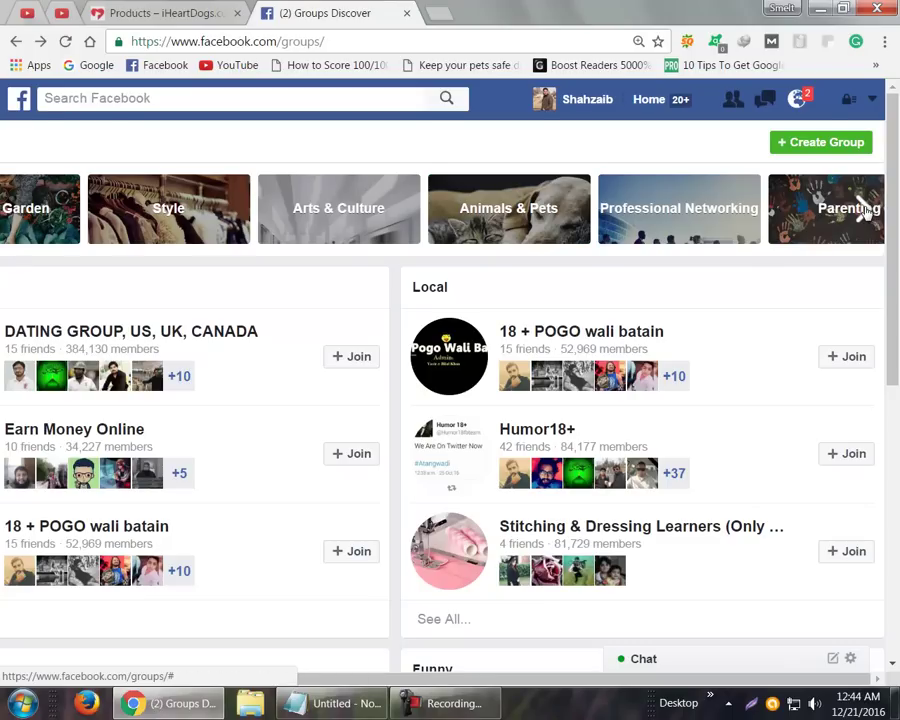
click(864, 209)
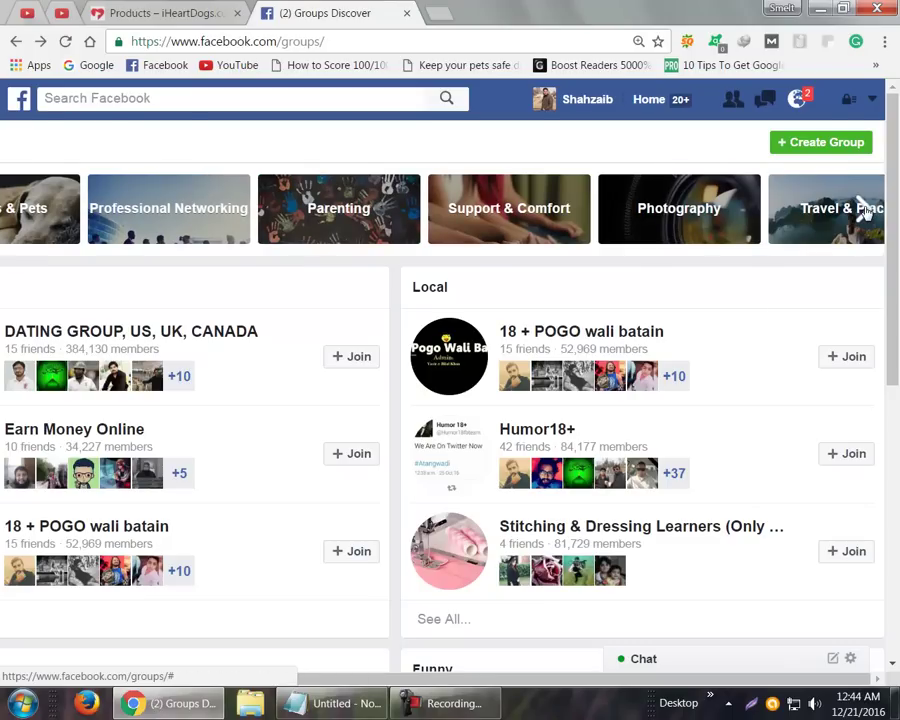
click(864, 209)
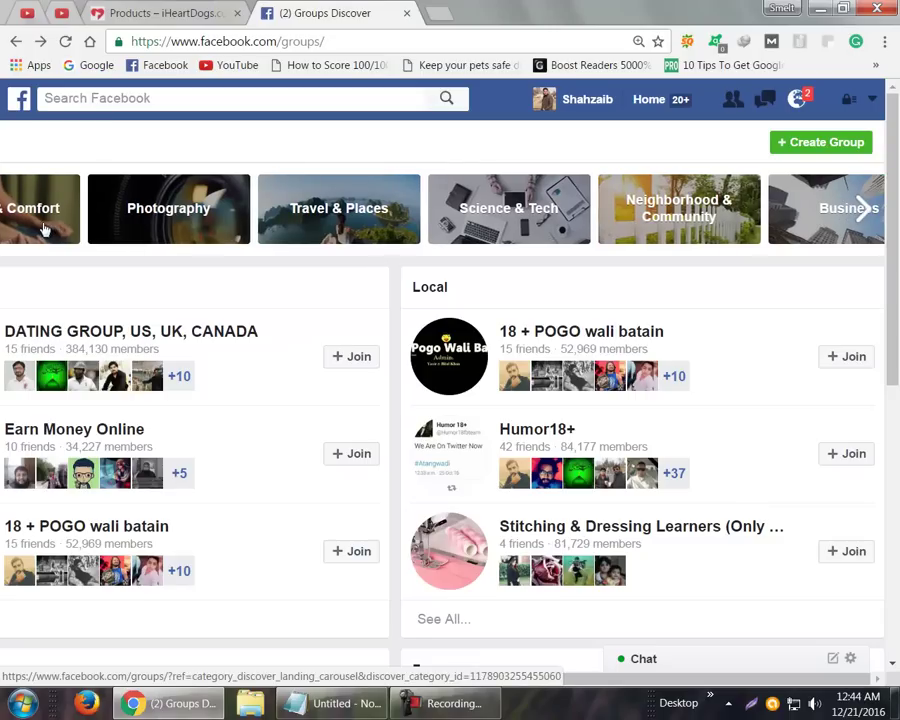
Check the Support & Comfort category, return to the group categories, and open the Parenting category.
click(126, 214)
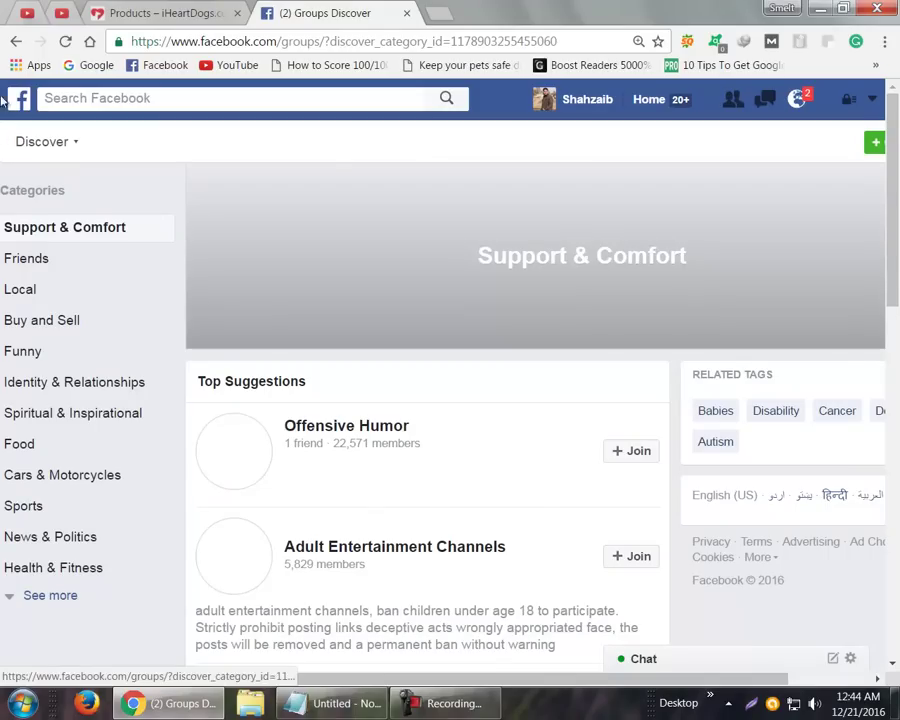
click(14, 43)
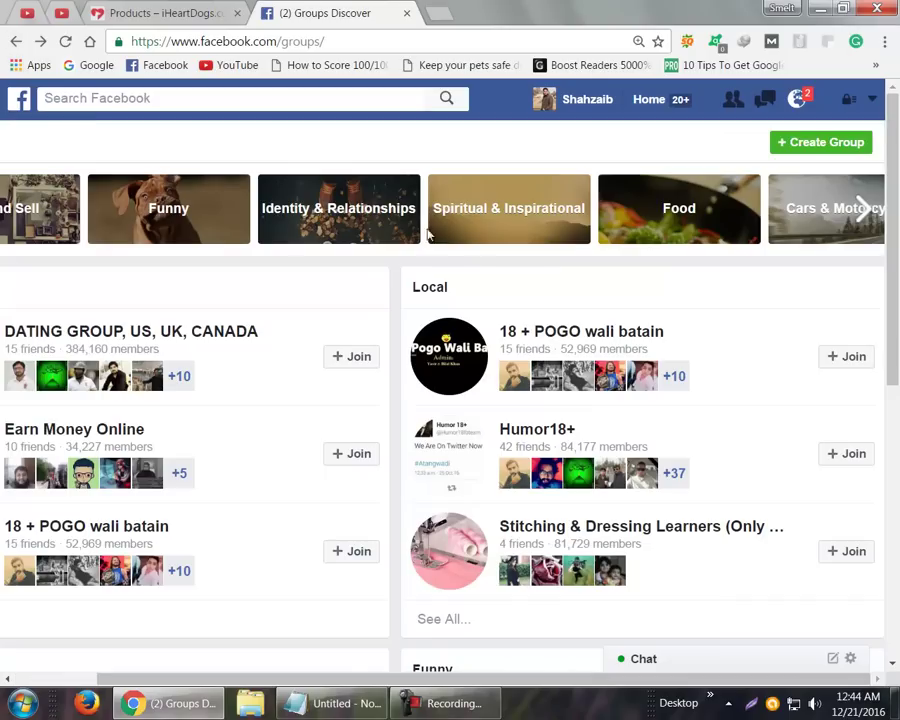
click(865, 212)
click(865, 212)
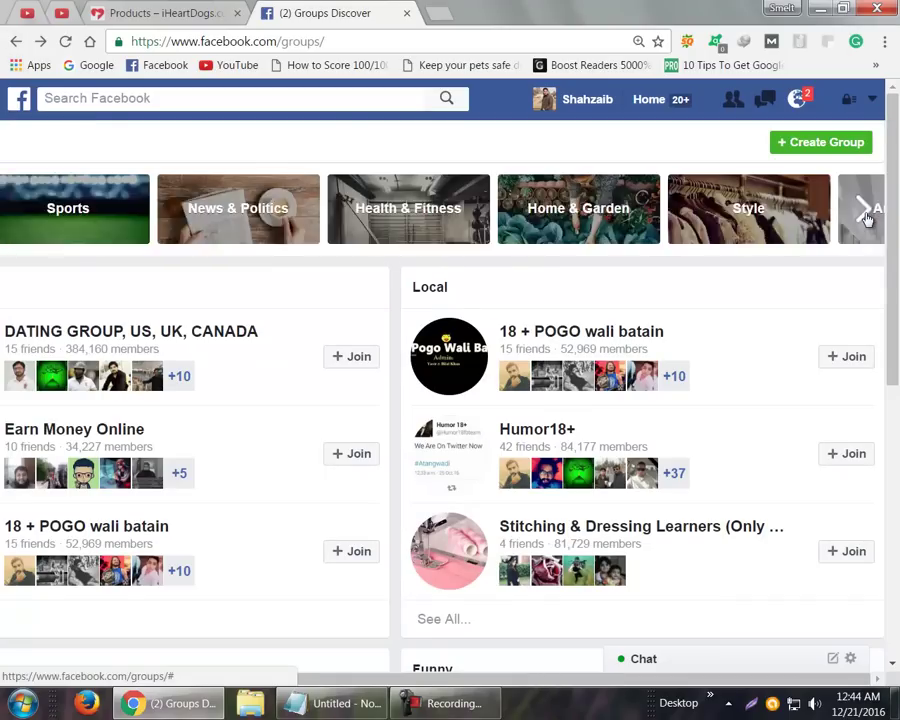
click(865, 214)
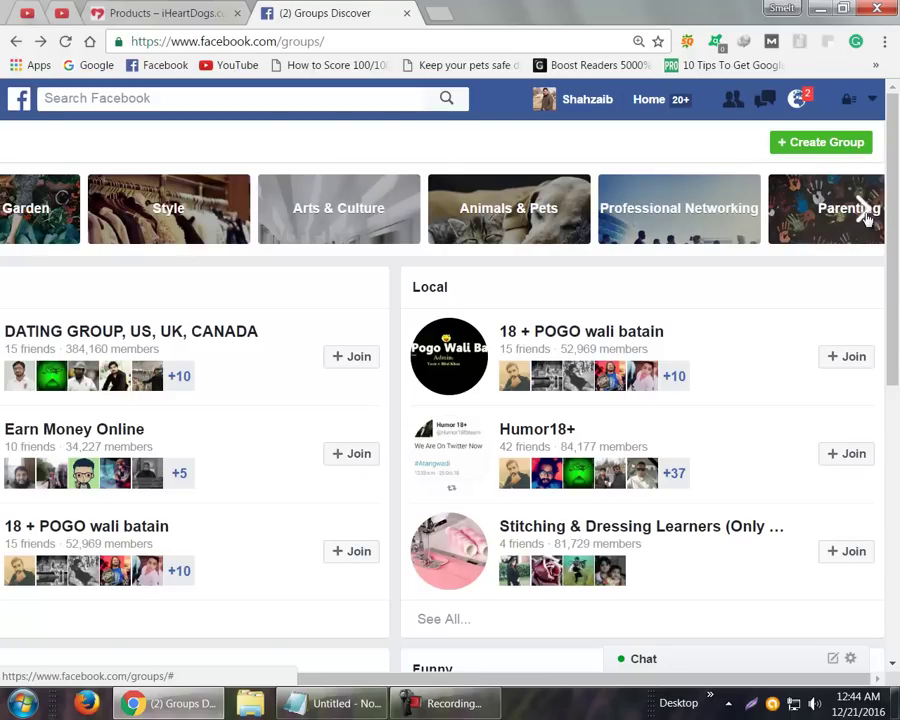
click(865, 214)
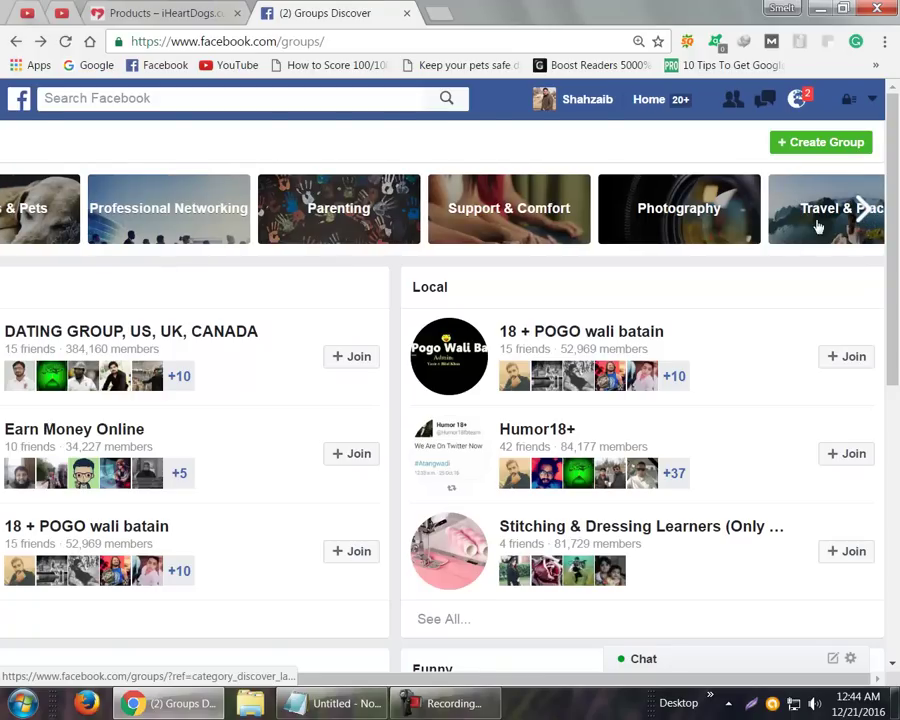
click(346, 227)
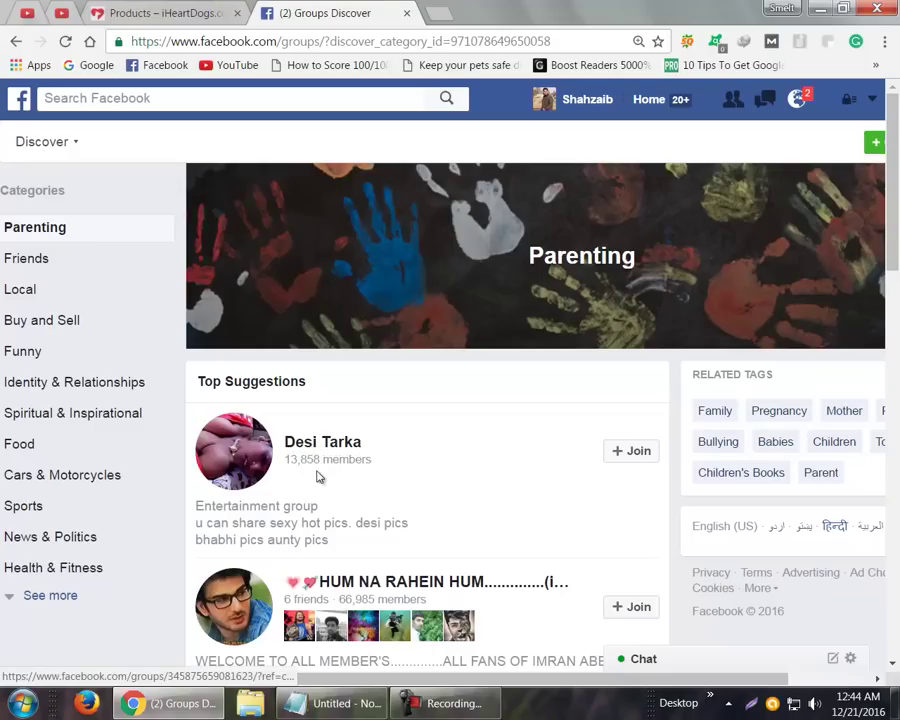
Look through the Parenting suggestions and open the Work From Home Opportunities and Worldwide Cute Babies groups in separate tabs.
mouse_move(322, 455)
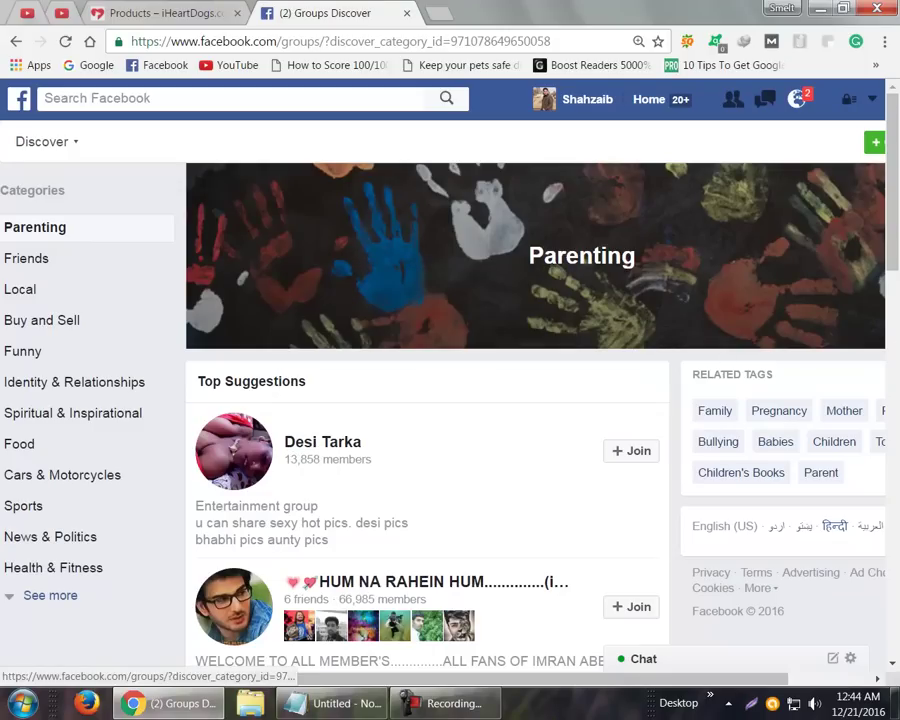
scroll(886, 322, down, 3)
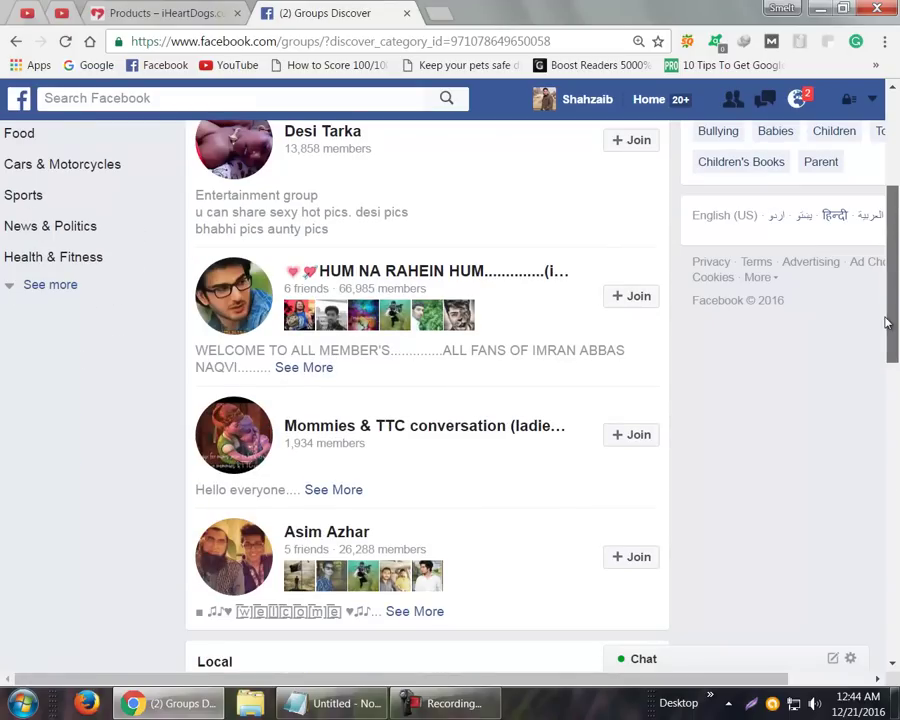
mouse_move(886, 322)
mouse_down()
mouse_move(868, 403)
mouse_move(870, 317)
mouse_up()
scroll(853, 379, down, 2)
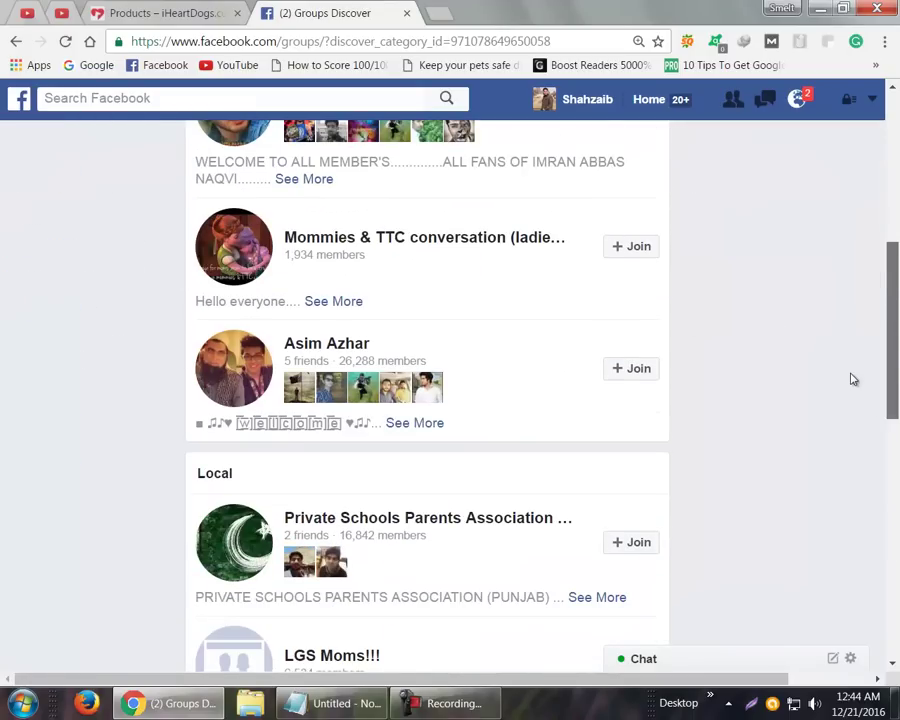
scroll(853, 379, down, 5)
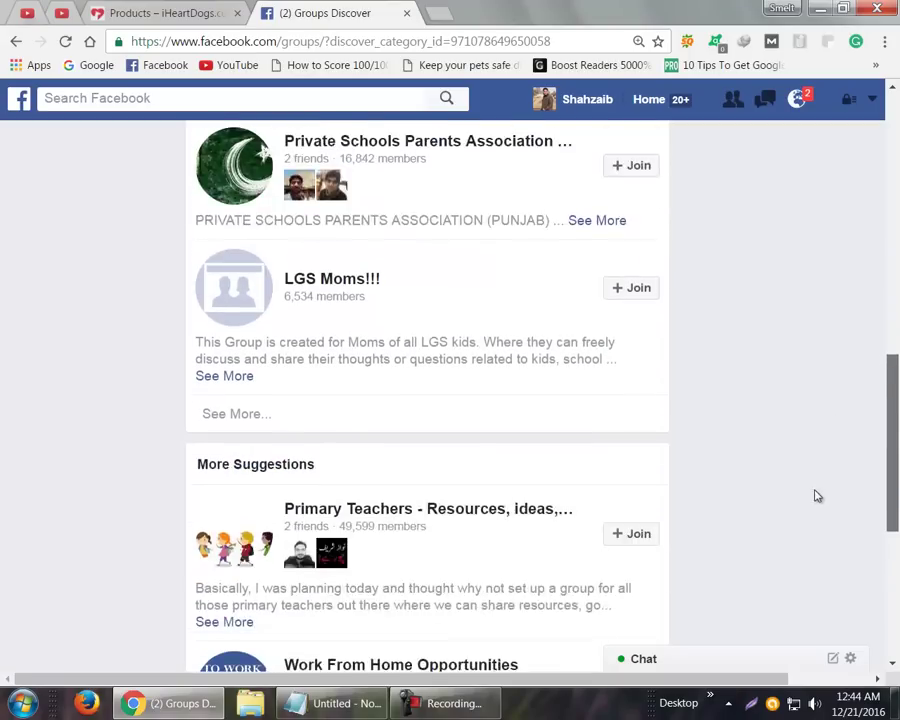
scroll(813, 520, down, 3)
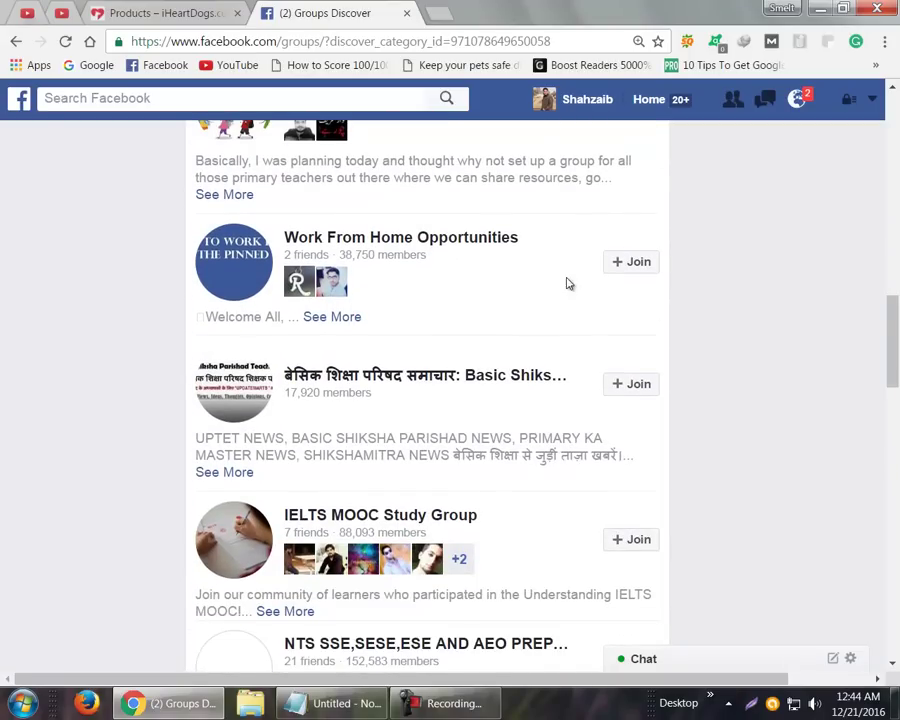
middle_click(468, 248)
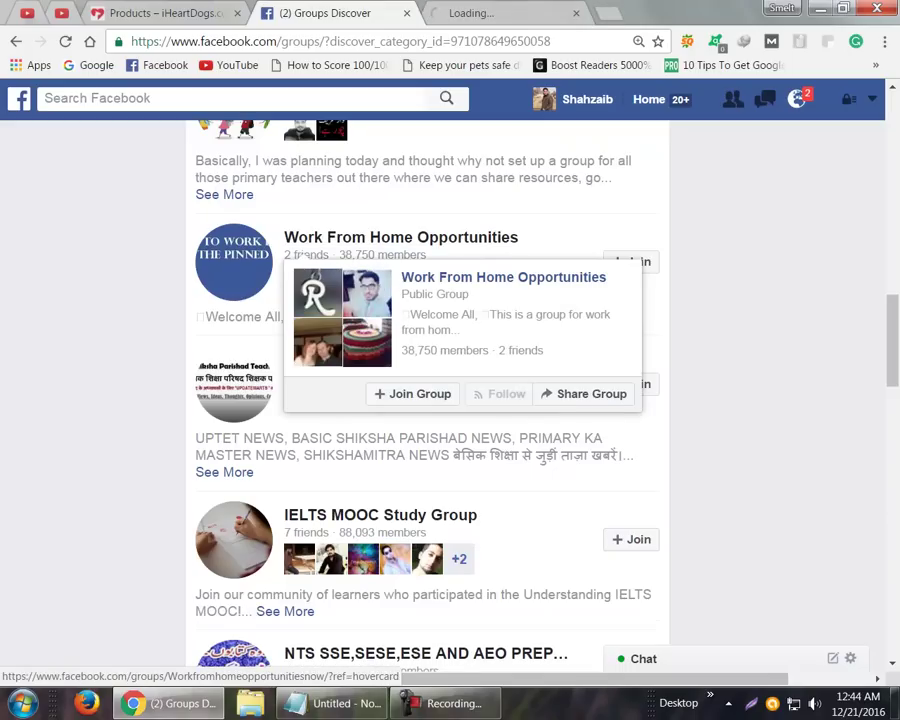
drag(897, 352, 887, 444)
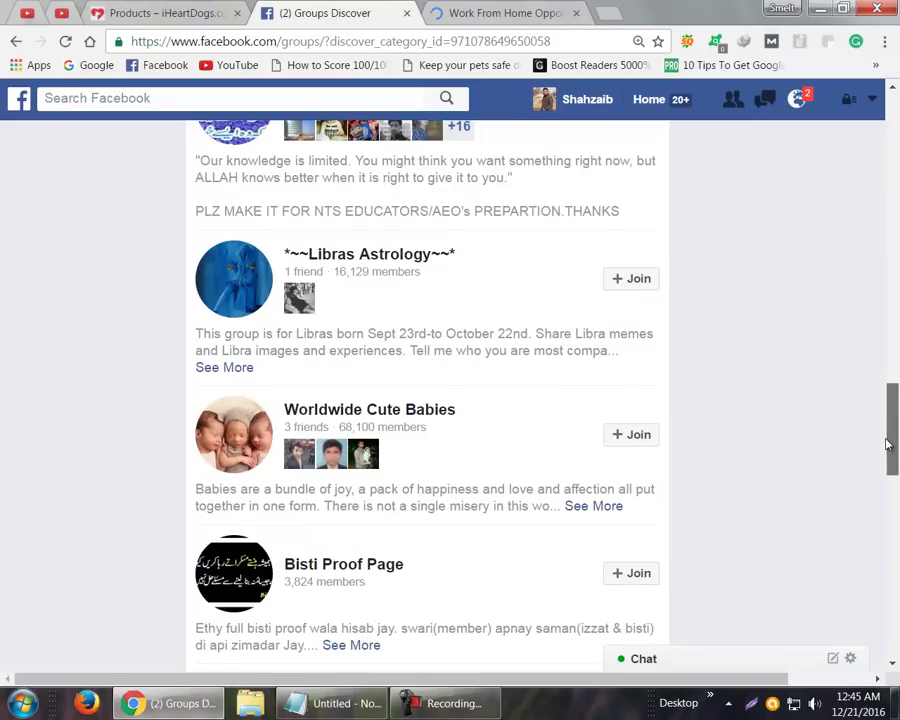
middle_click(425, 418)
mouse_move(425, 413)
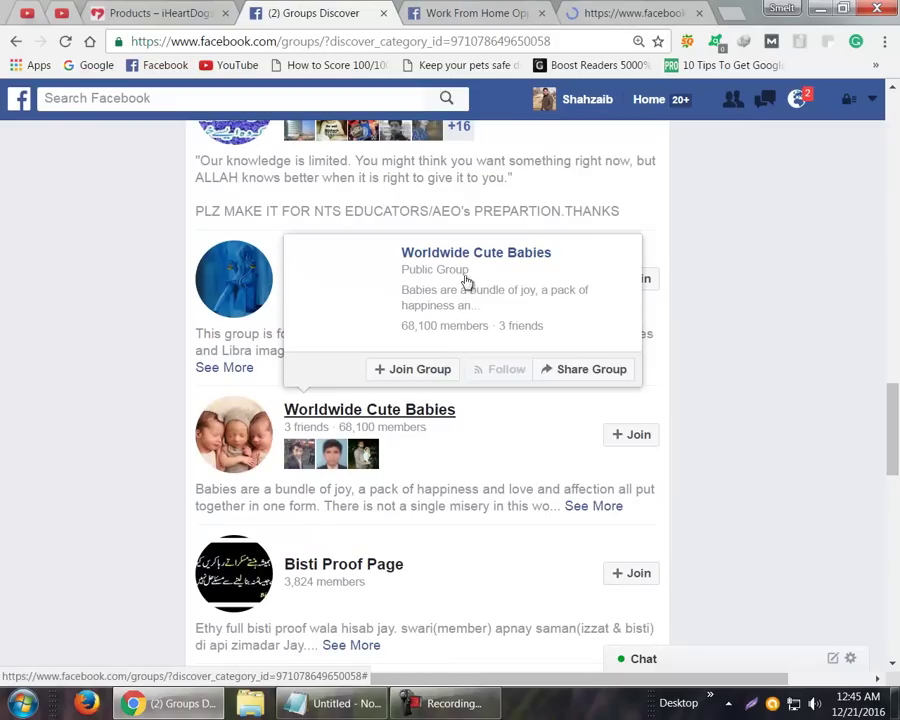
View and close the Work From Home Opportunities group, and check the Worldwide Cute Babies admins in a separate tab before closing it.
click(469, 13)
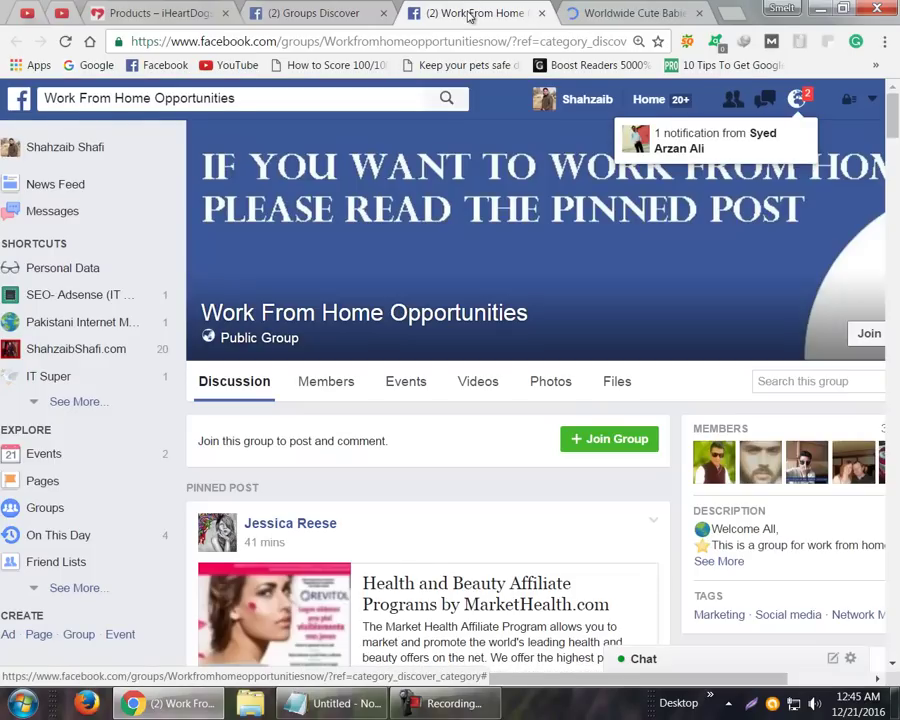
key(ctrl+w)
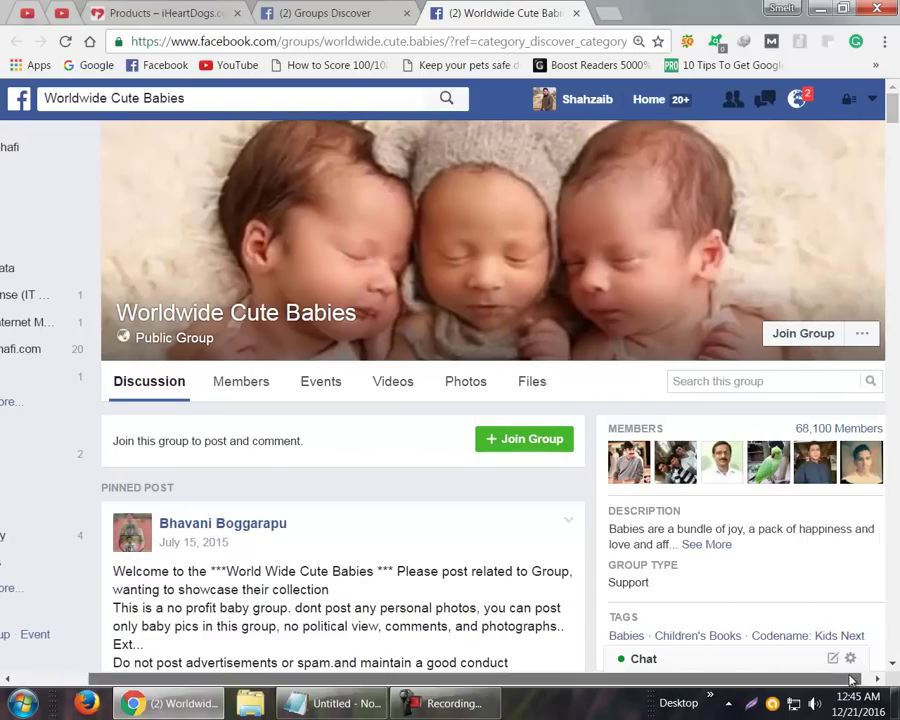
middle_click(812, 428)
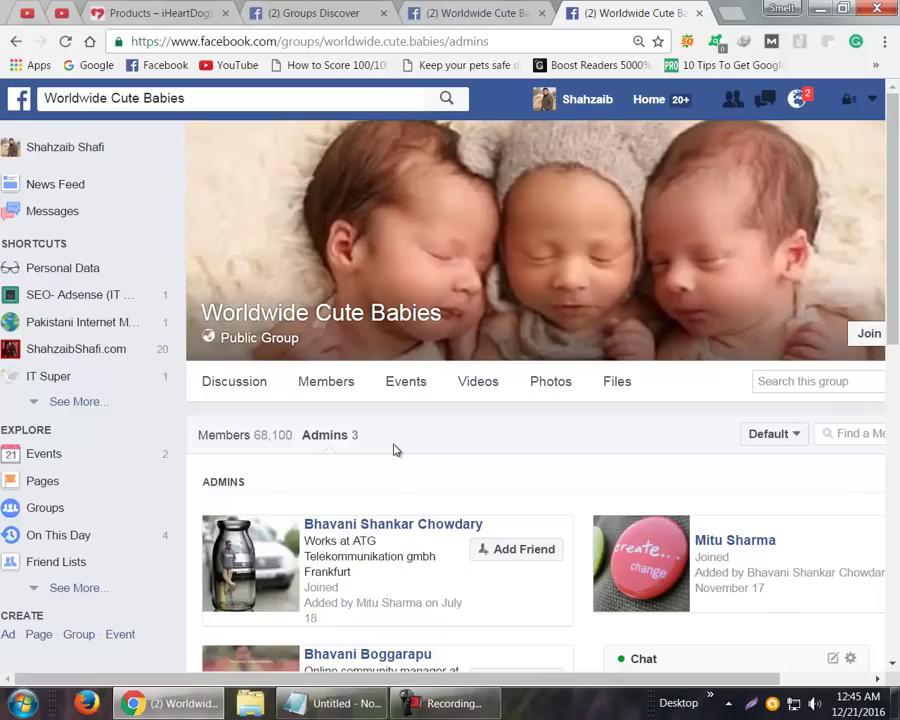
mouse_move(395, 533)
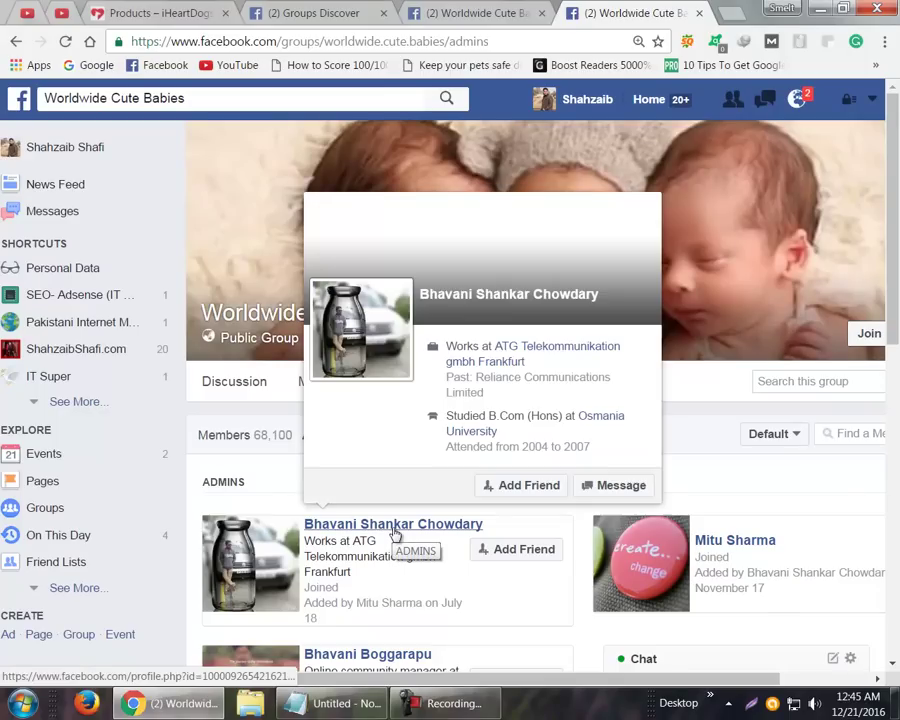
click(699, 13)
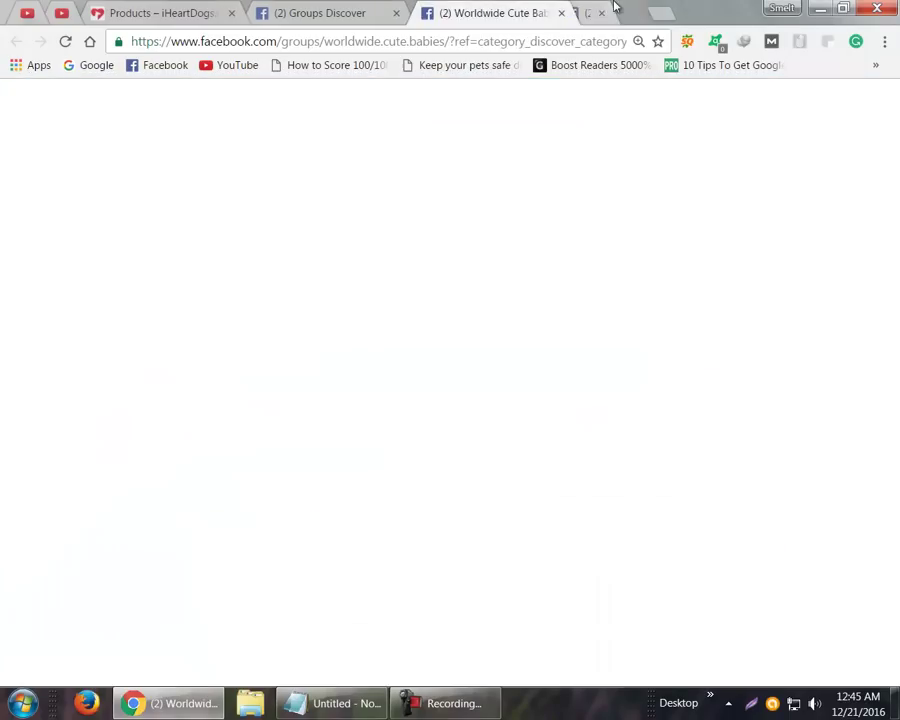
Look over the pinned post and recent activity of the Worldwide Cute Babies group, returning to its cover.
scroll(884, 103, down, 3)
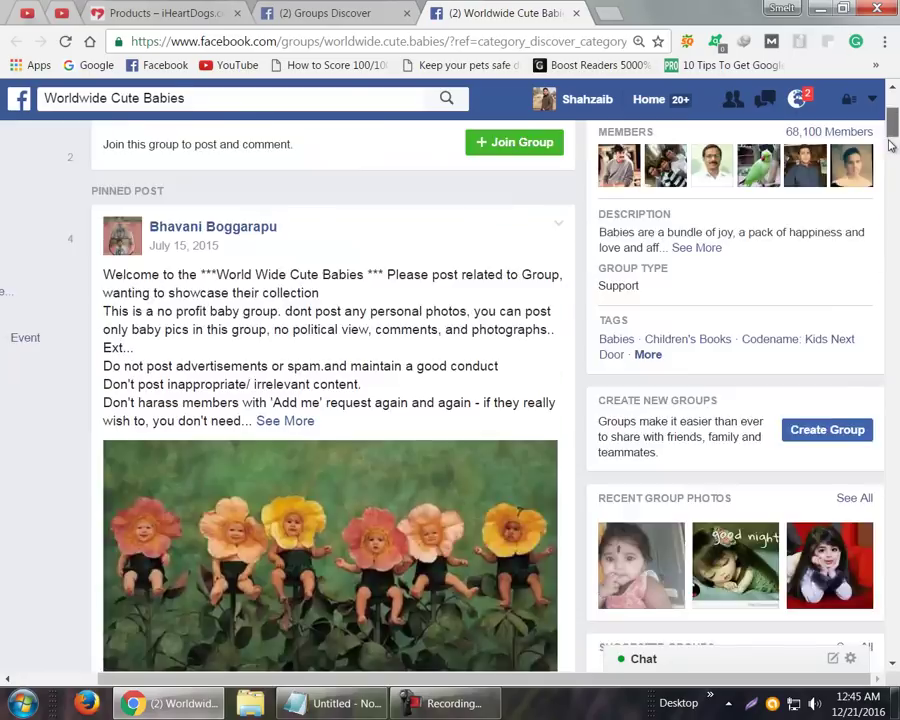
drag(890, 145, 888, 162)
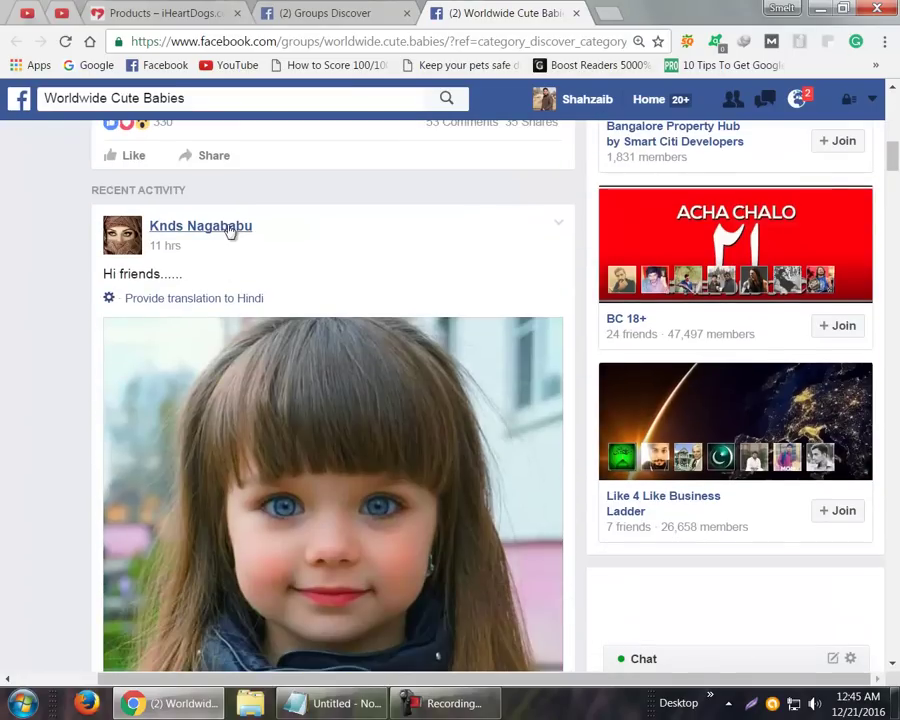
scroll(893, 170, down, 2)
drag(893, 170, 857, 118)
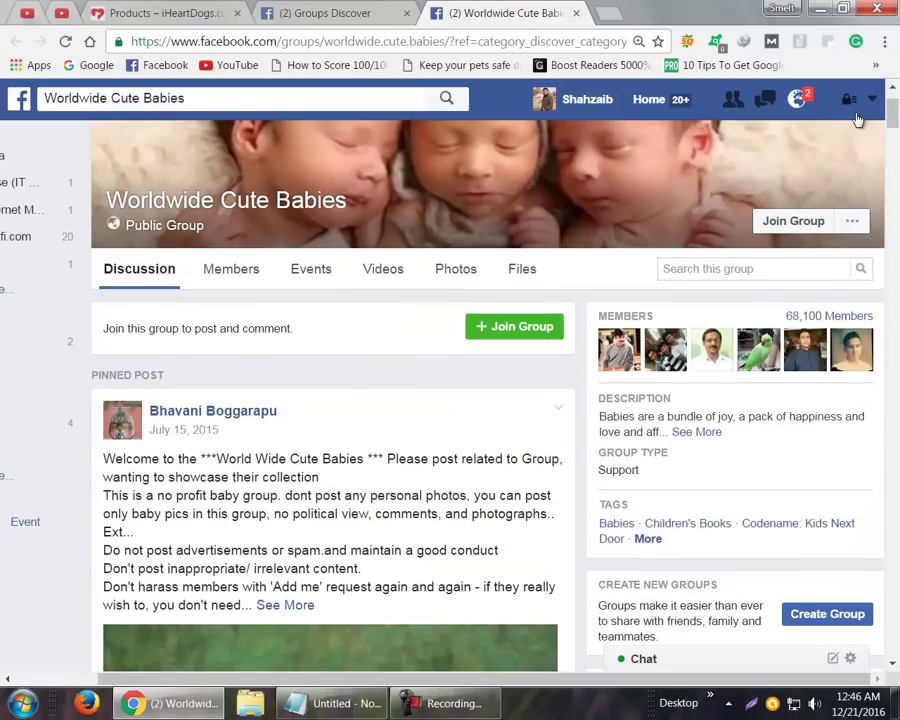
scroll(798, 124, up, 2)
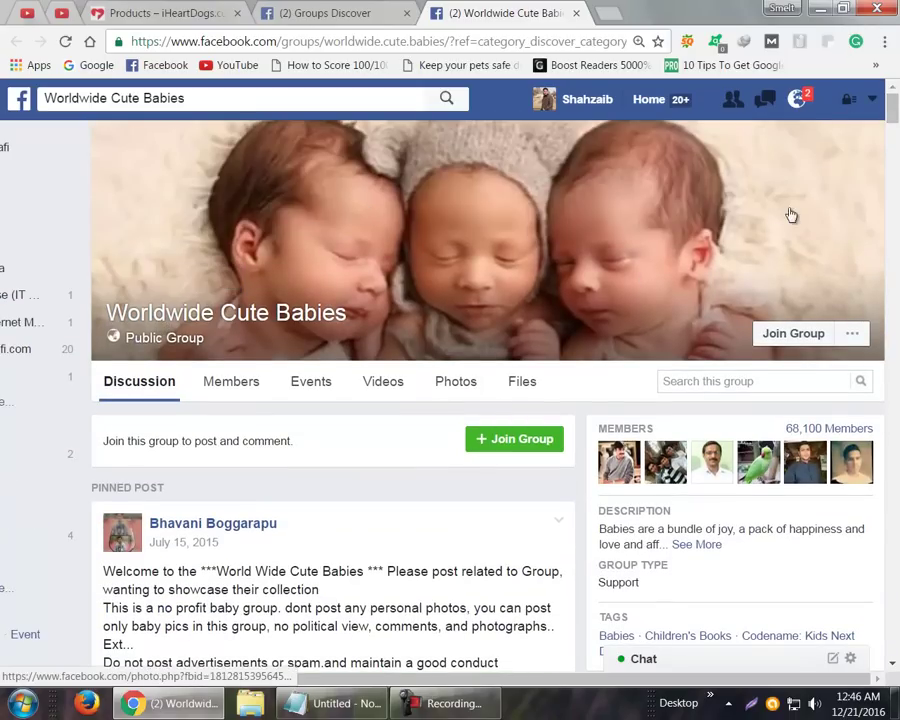
Review the latest member post and its comments in the Worldwide Cute Babies group, and close the group's tab.
drag(895, 110, 891, 150)
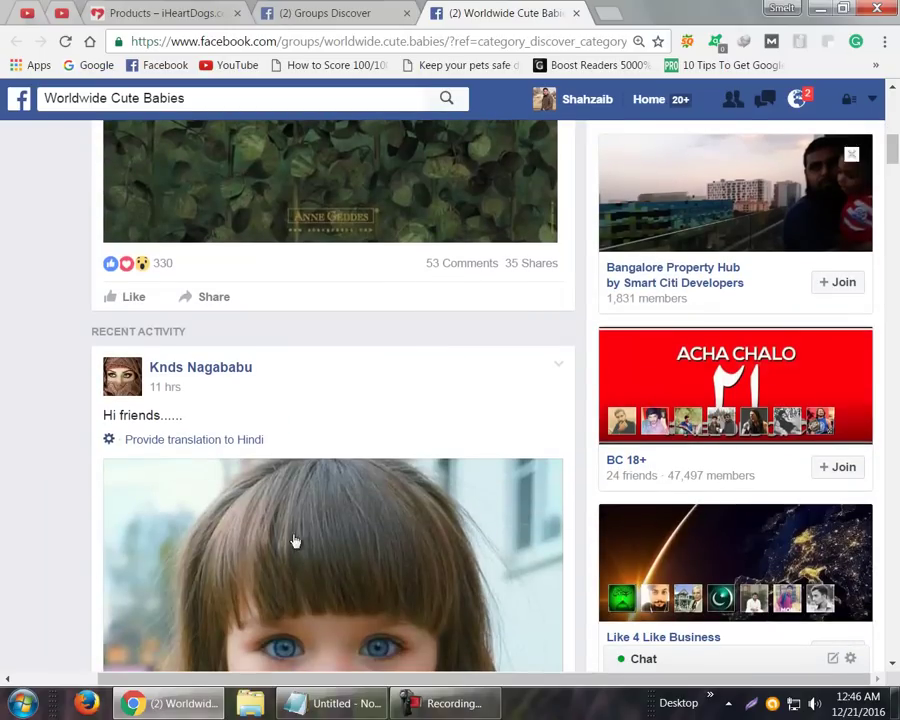
drag(293, 677, 157, 660)
scroll(131, 362, down, 1)
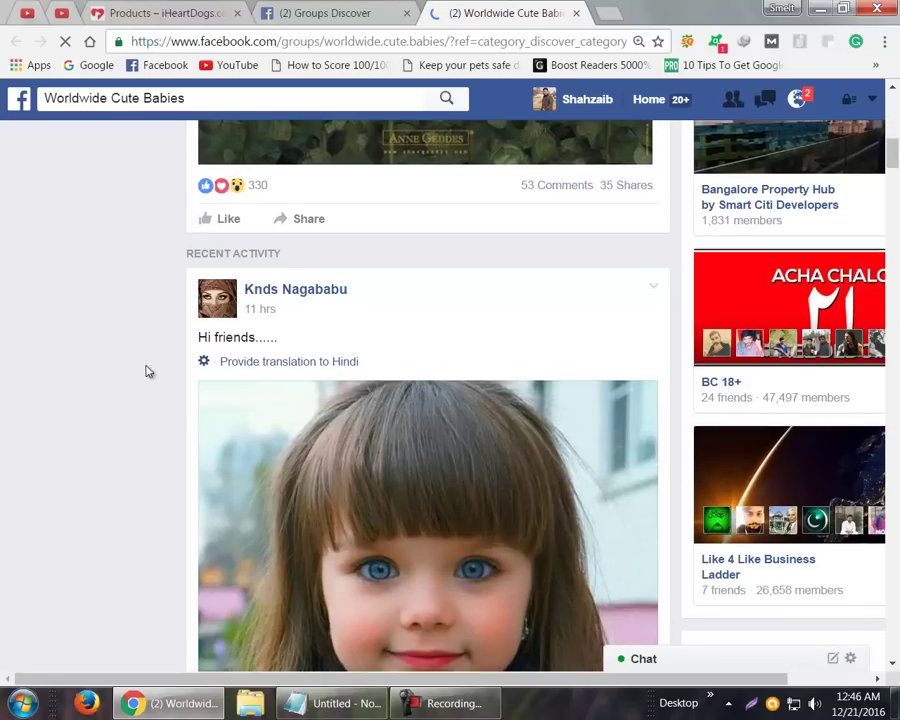
mouse_move(276, 290)
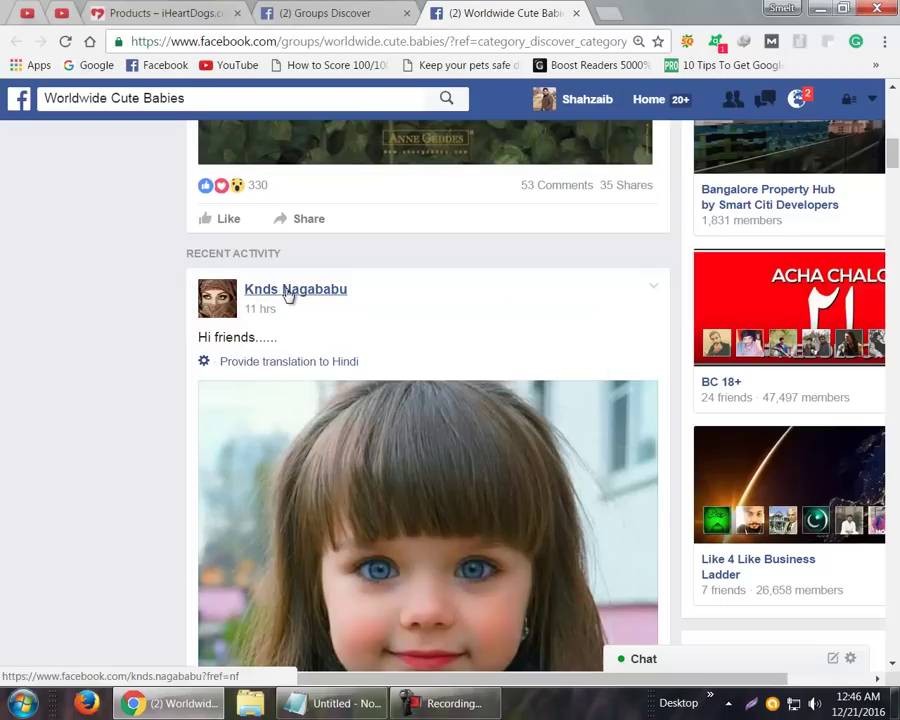
scroll(66, 331, down, 3)
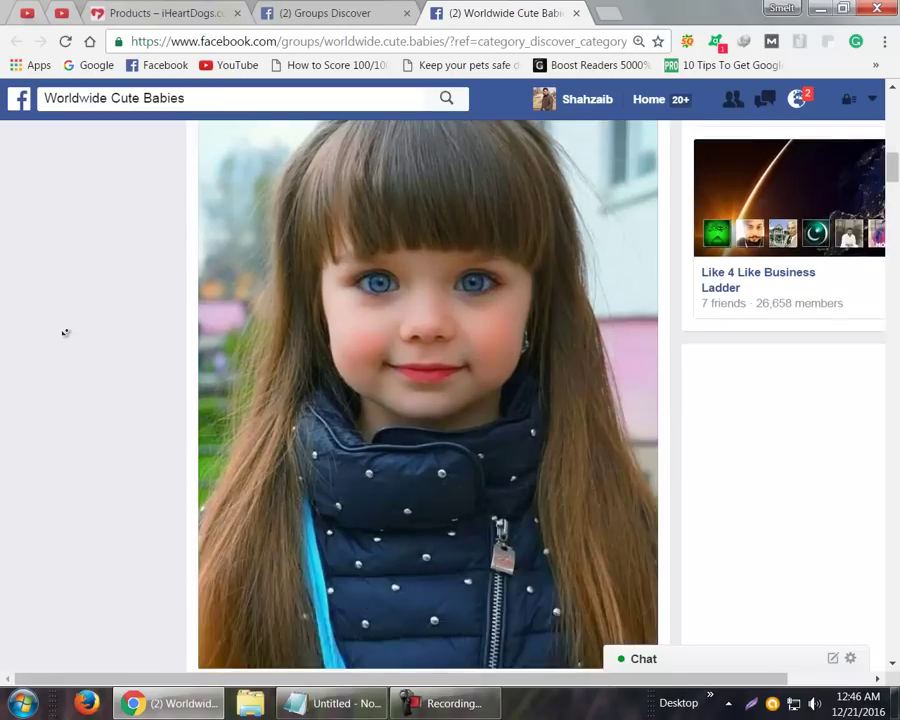
scroll(65, 332, down, 5)
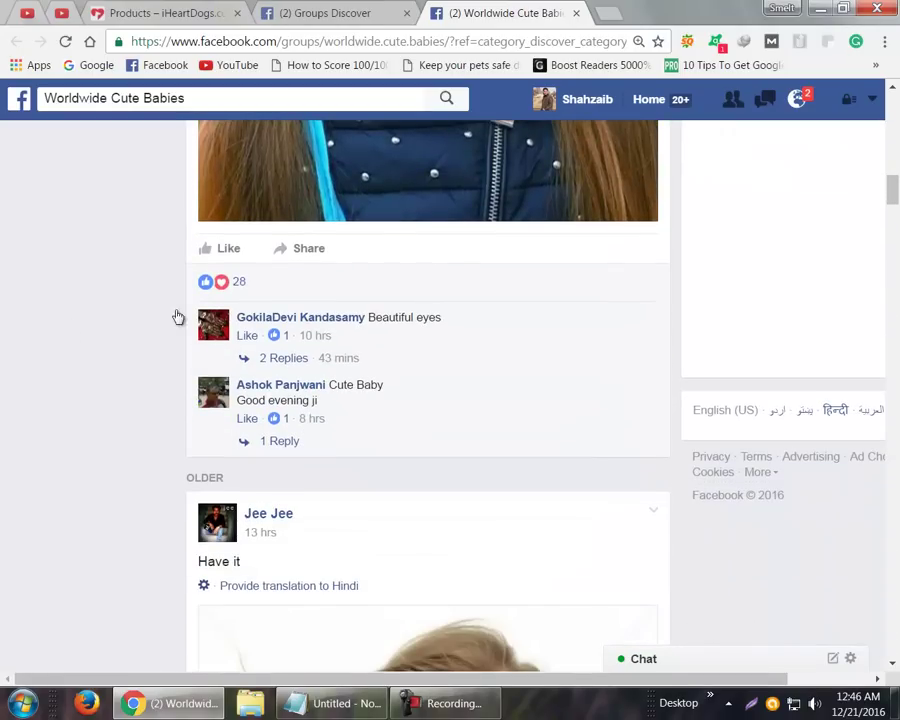
mouse_move(266, 327)
drag(891, 190, 893, 112)
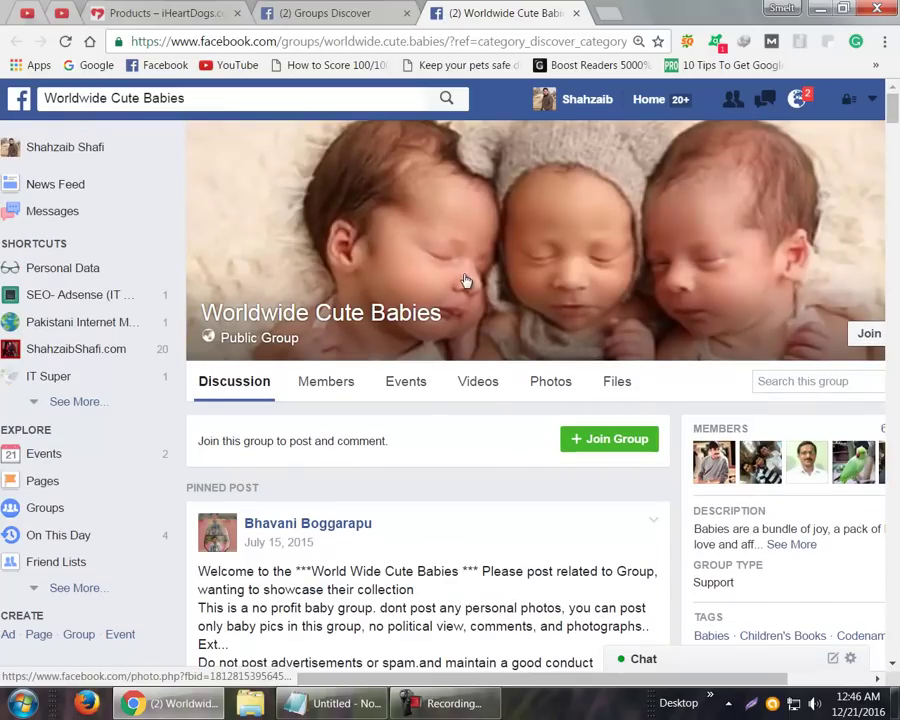
middle_click(483, 20)
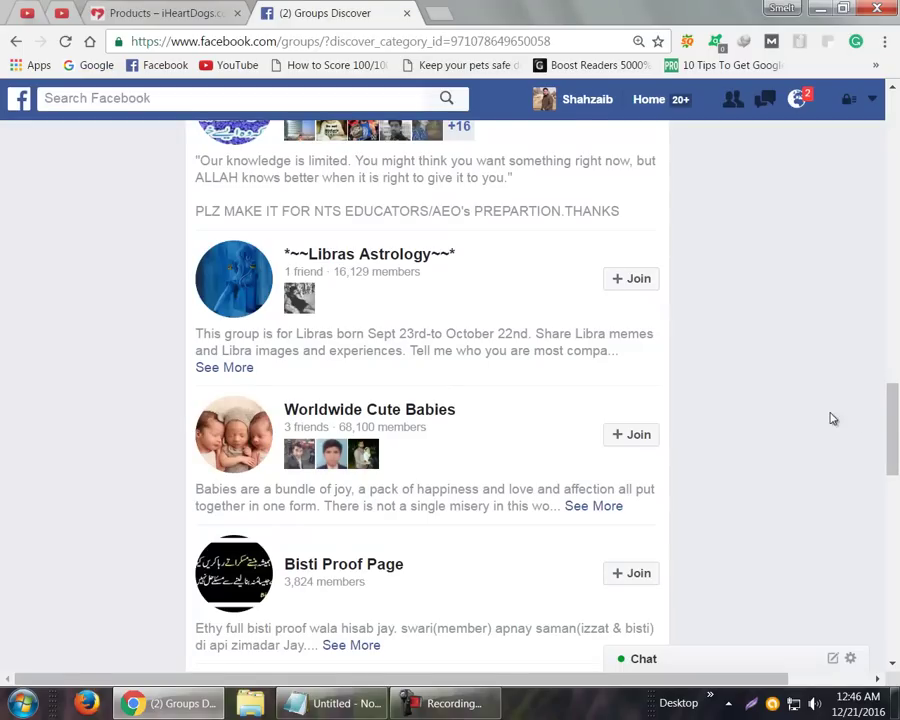
Look through the remaining Parenting group suggestions and open the Food category.
drag(895, 430, 865, 634)
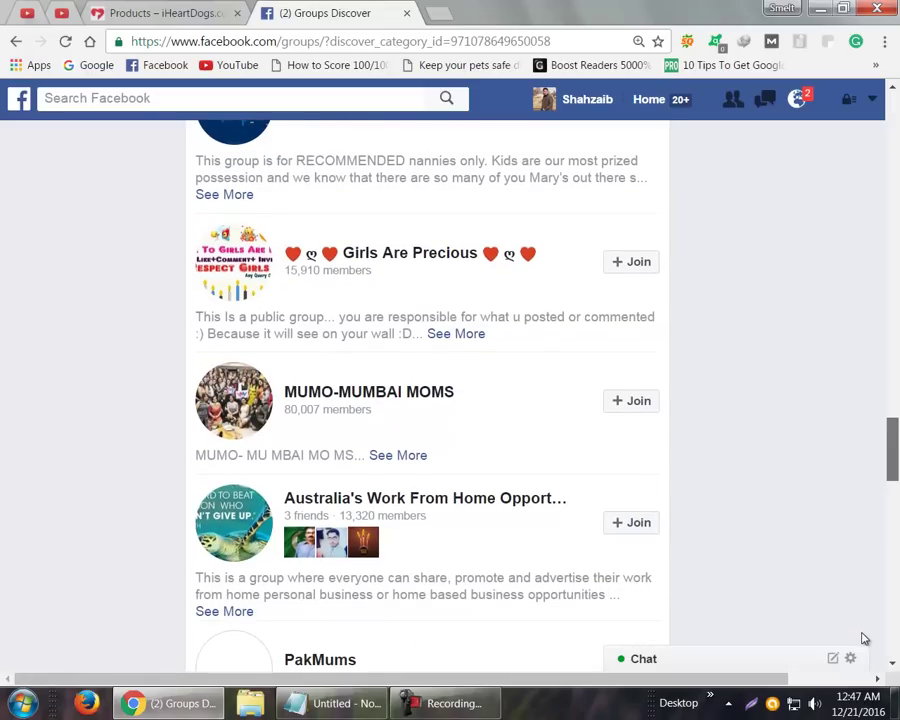
scroll(864, 642, down, 3)
scroll(862, 647, down, 1)
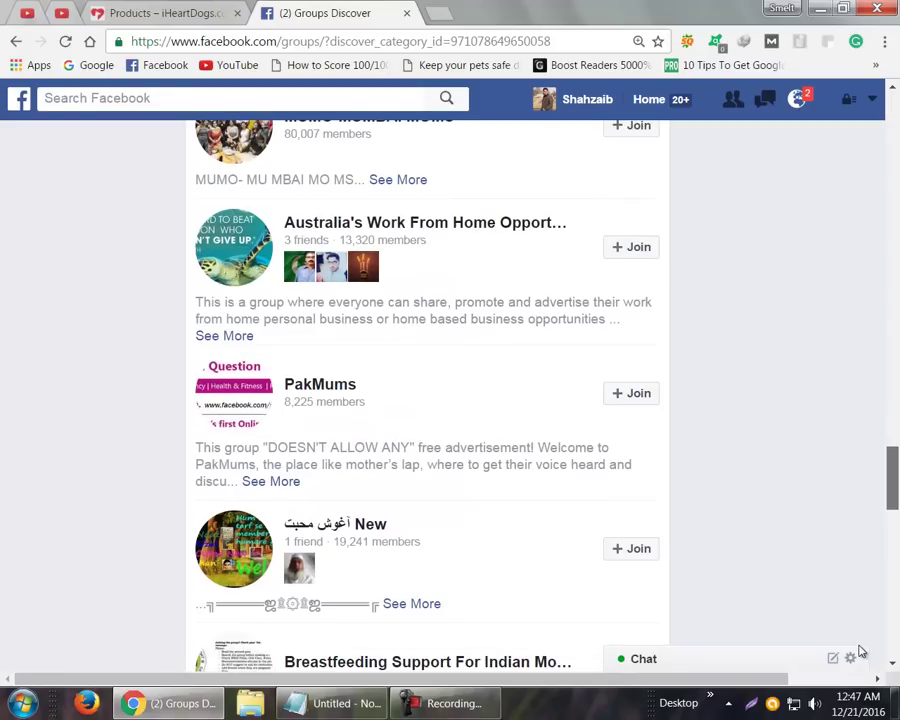
scroll(860, 651, down, 6)
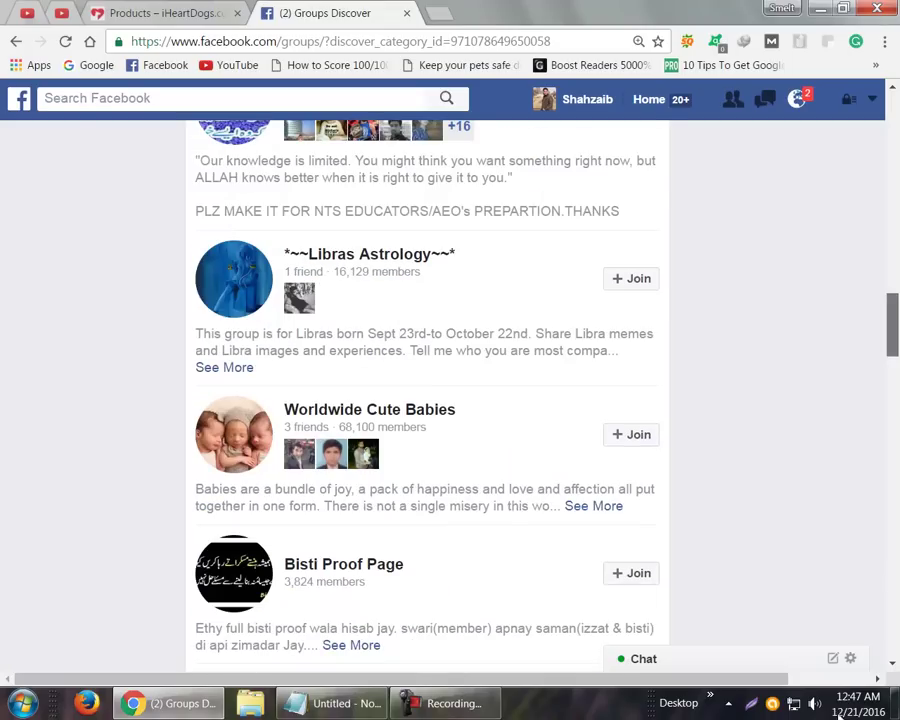
drag(892, 333, 848, 100)
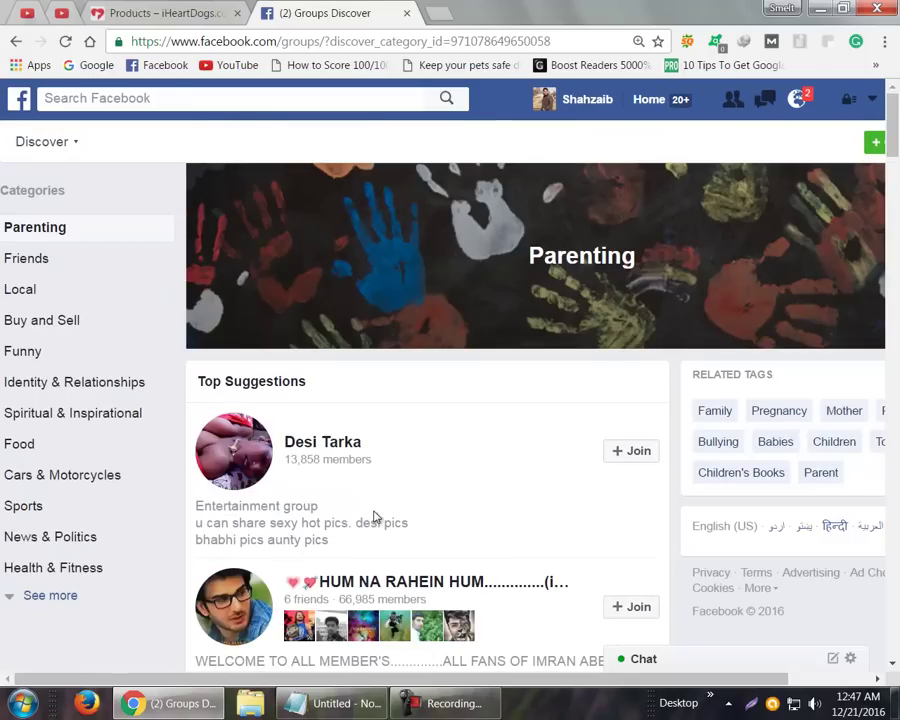
click(36, 450)
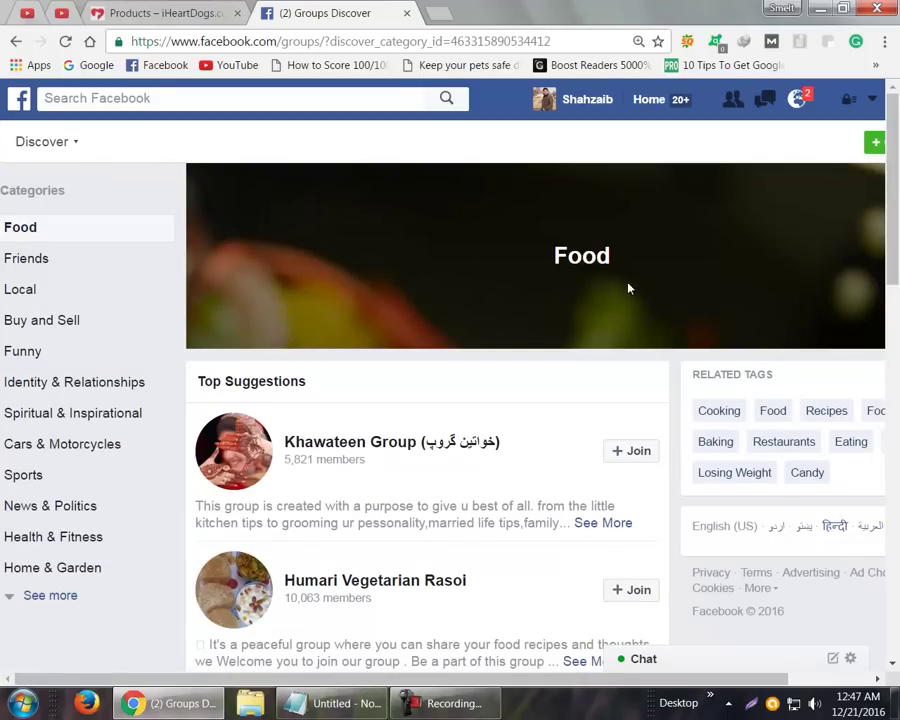
Look over the top group suggestions in the Food category and return to the start of the page.
drag(886, 192, 892, 259)
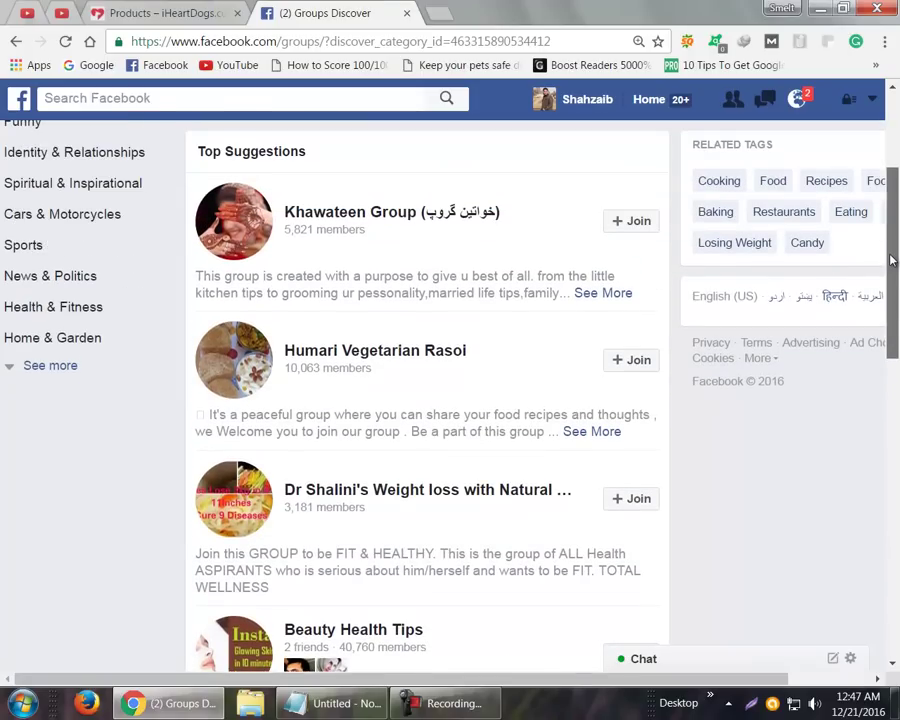
drag(892, 260, 893, 281)
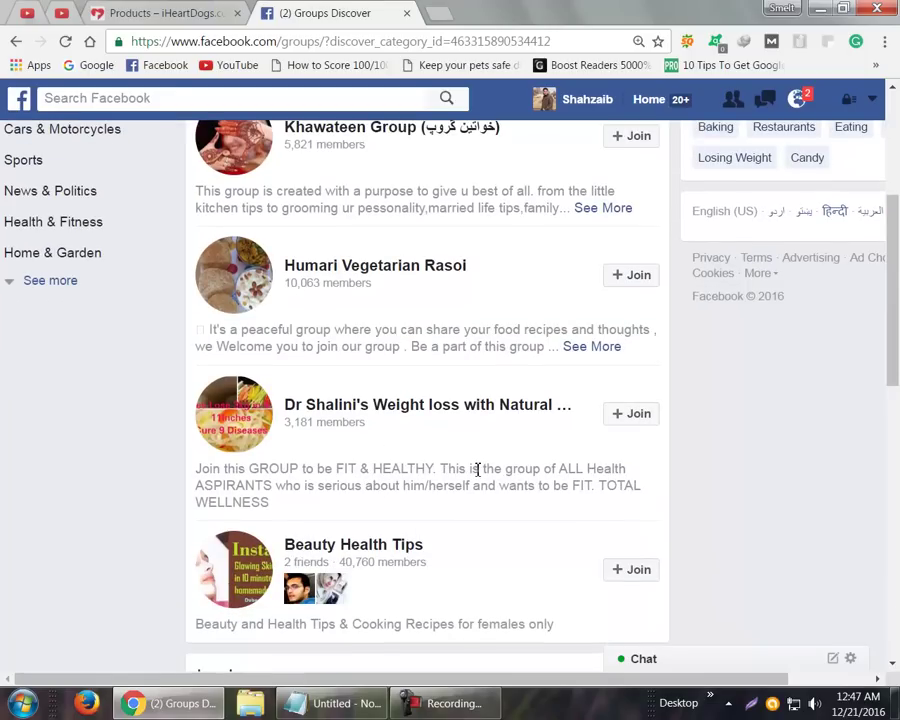
drag(894, 300, 897, 195)
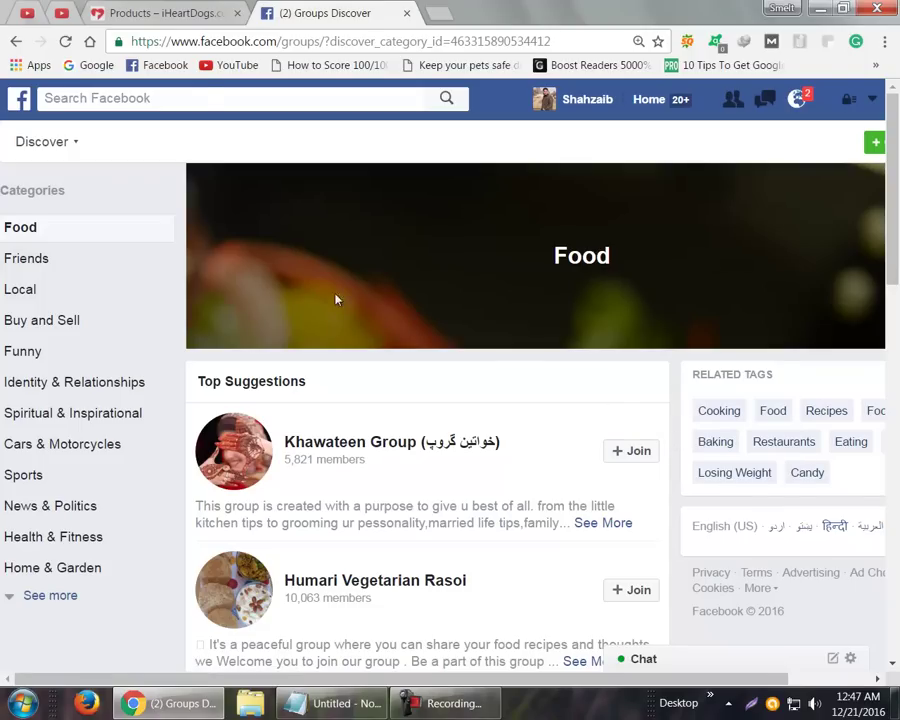
Search Facebook for "food recipes" and open the full list of results.
click(207, 97)
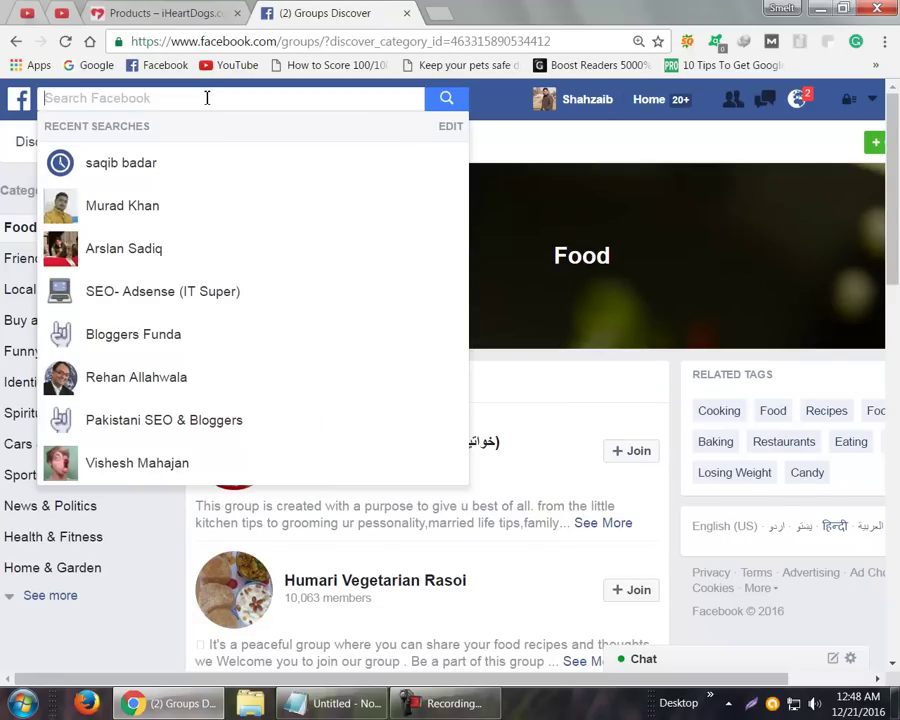
text(foo)
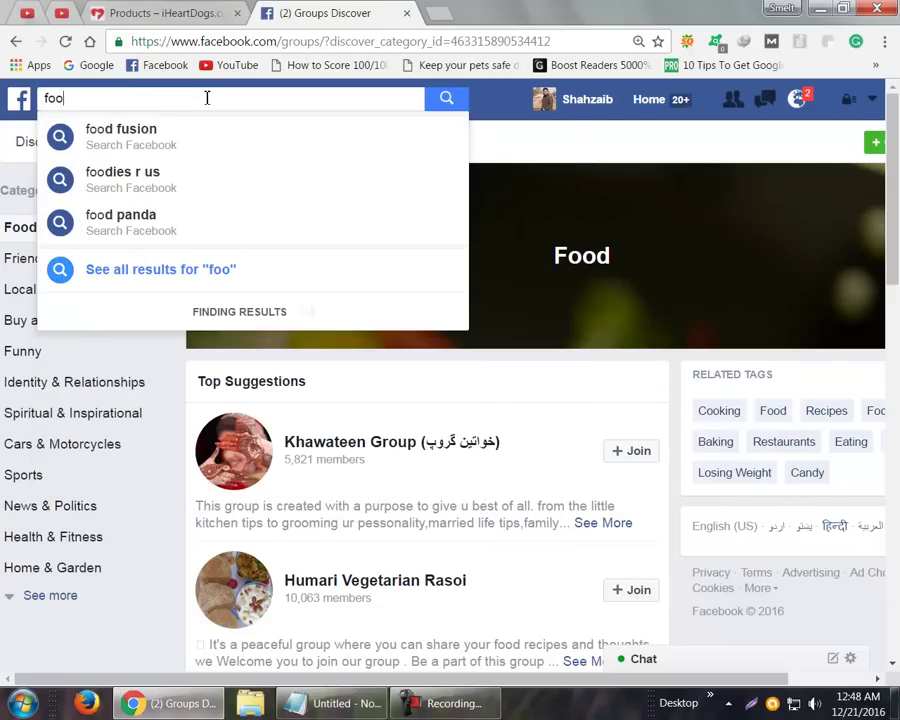
text(d recipes)
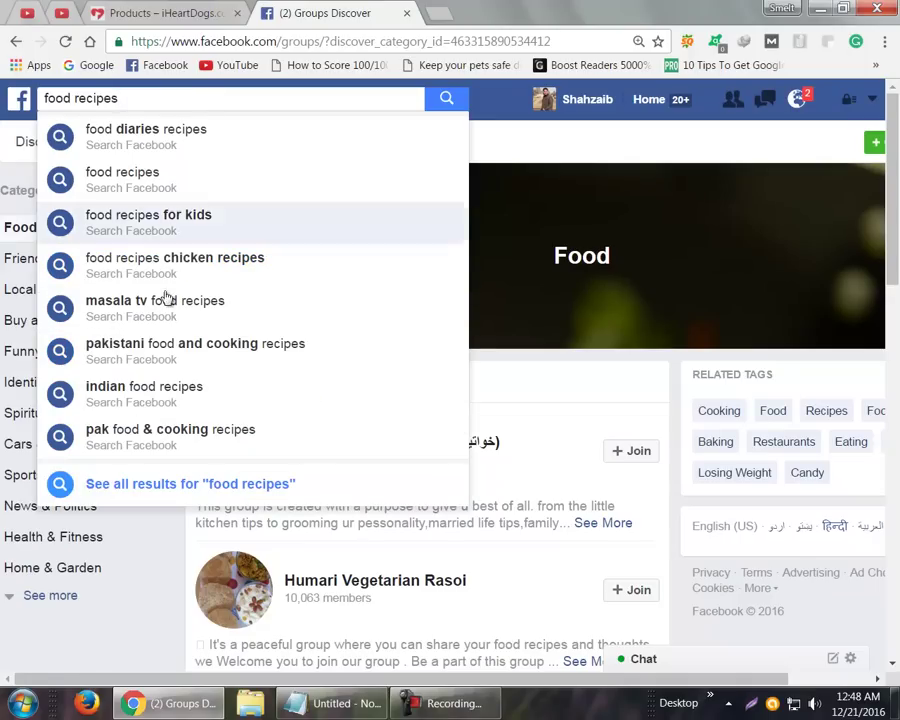
click(183, 487)
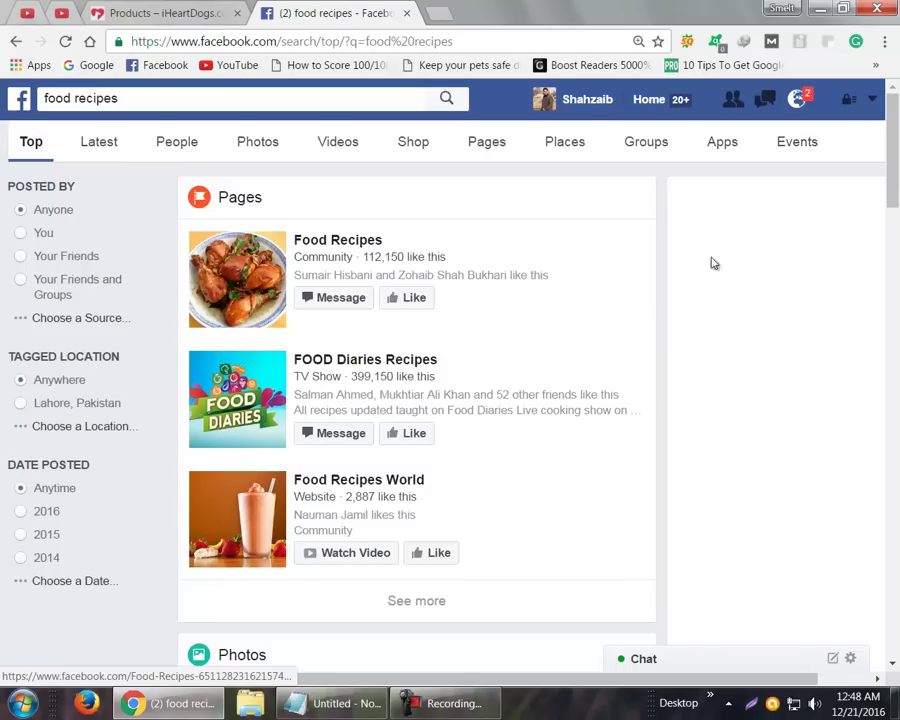
Look over the top results for food recipes and narrow the search to groups.
scroll(897, 175, down, 1)
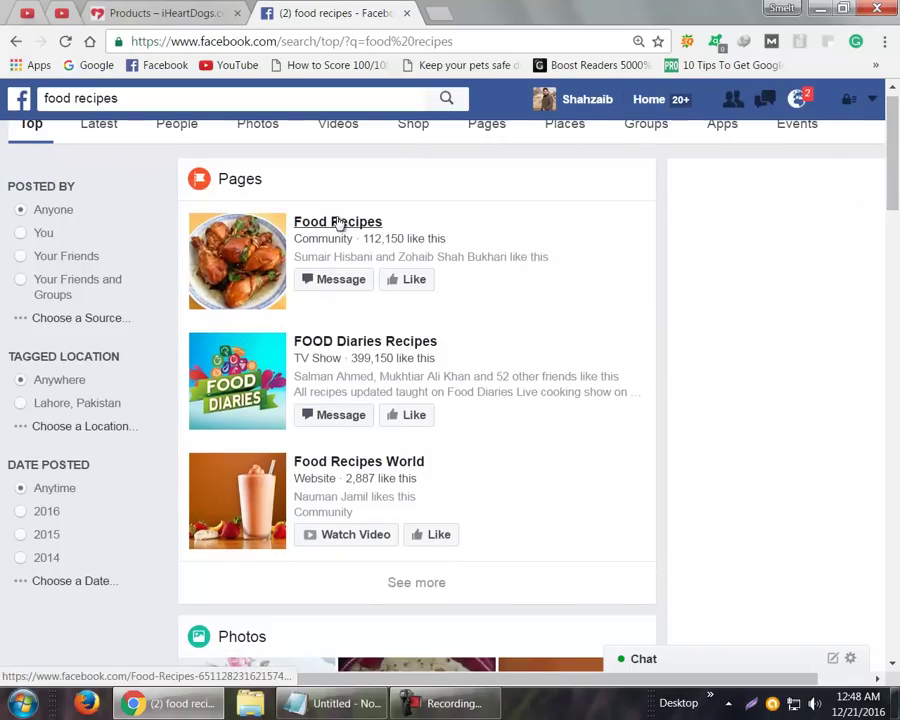
scroll(897, 178, down, 1)
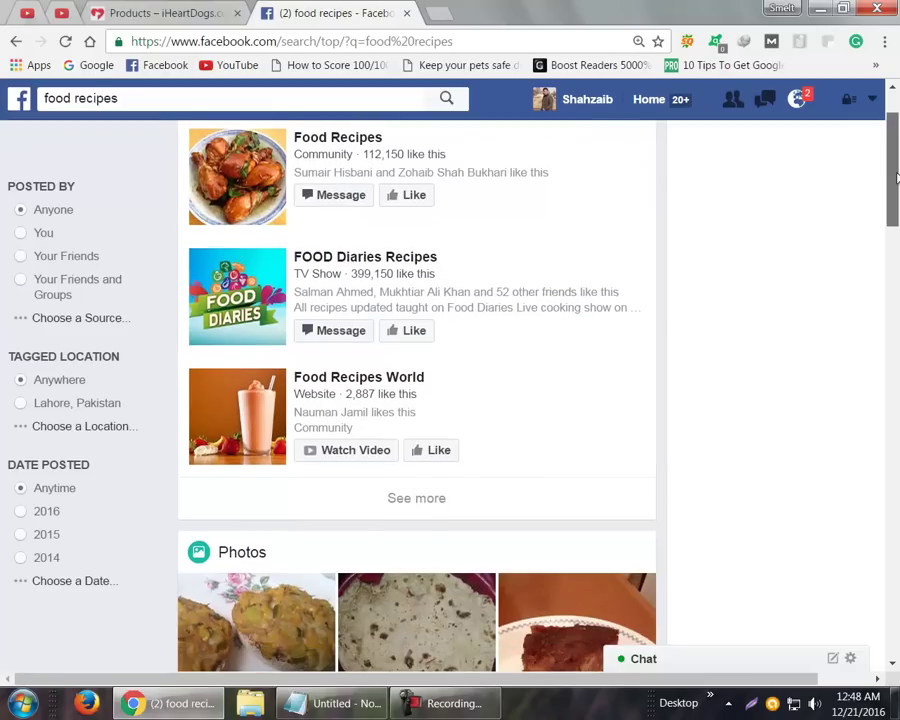
drag(897, 177, 897, 148)
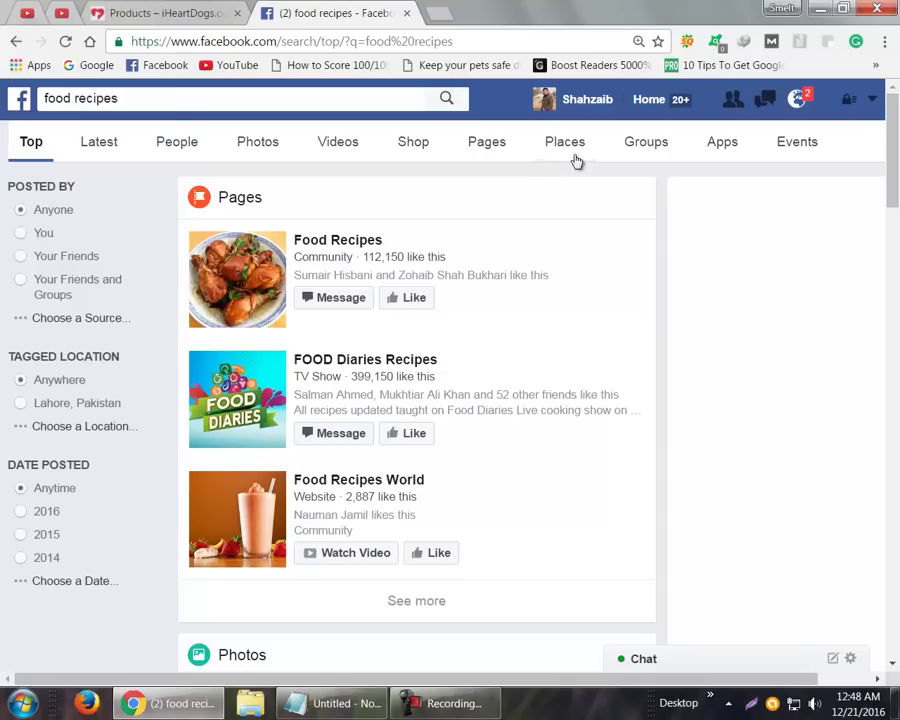
click(635, 148)
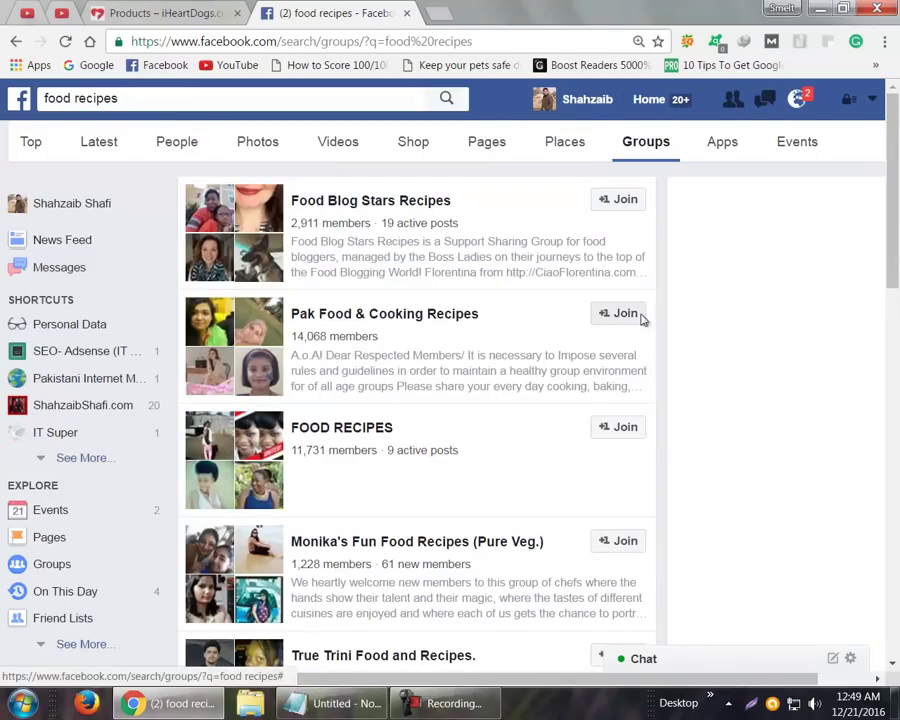
Browse the first batches of food recipes groups, checking their member counts and activity, and return to the start of the list.
scroll(885, 236, down, 2)
scroll(876, 327, down, 9)
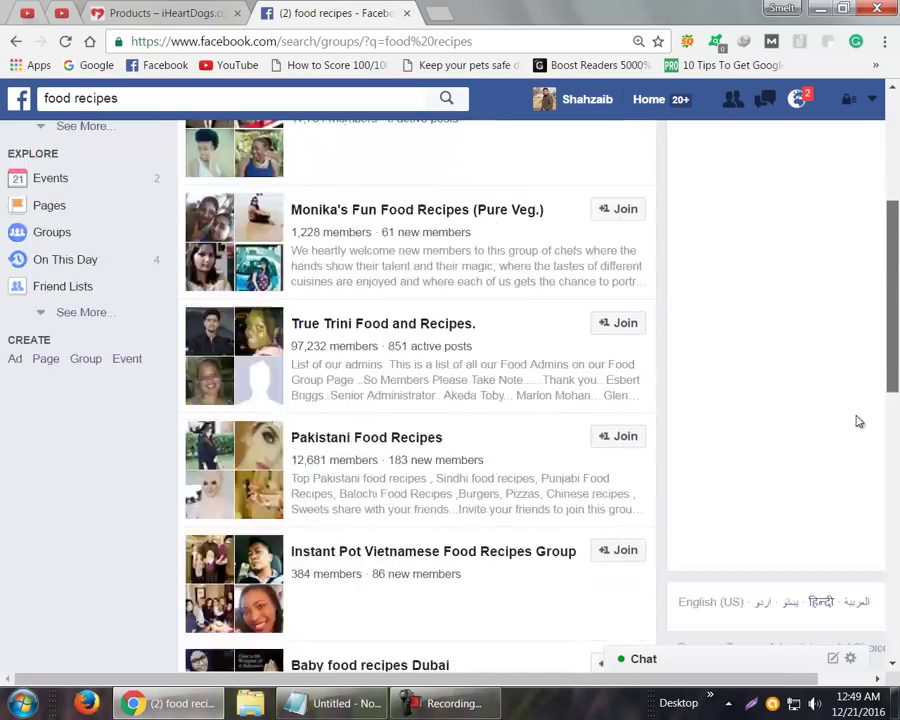
scroll(826, 595, down, 3)
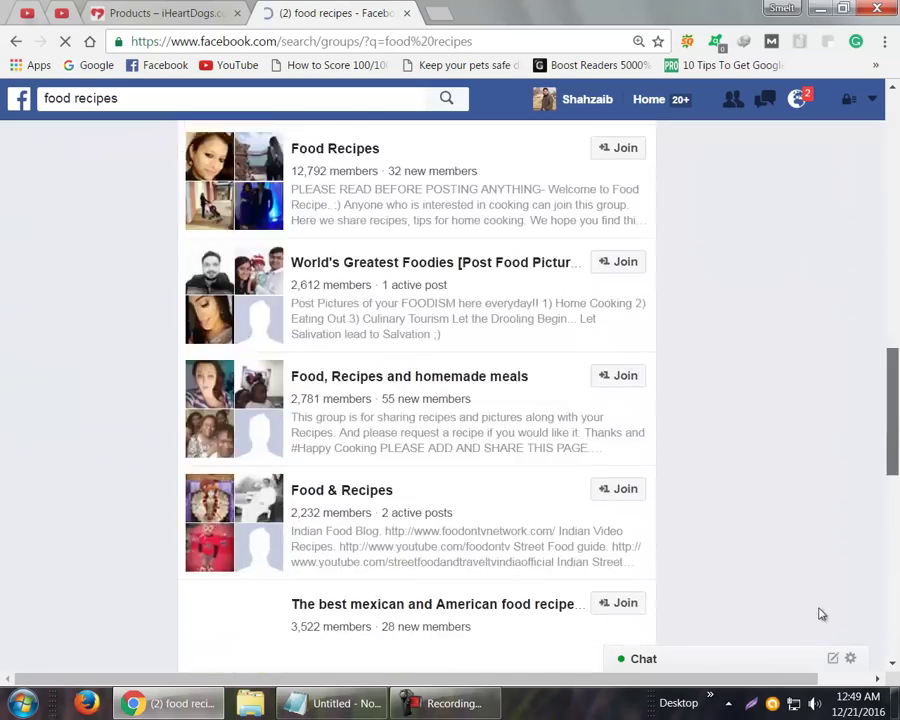
scroll(876, 565, down, 8)
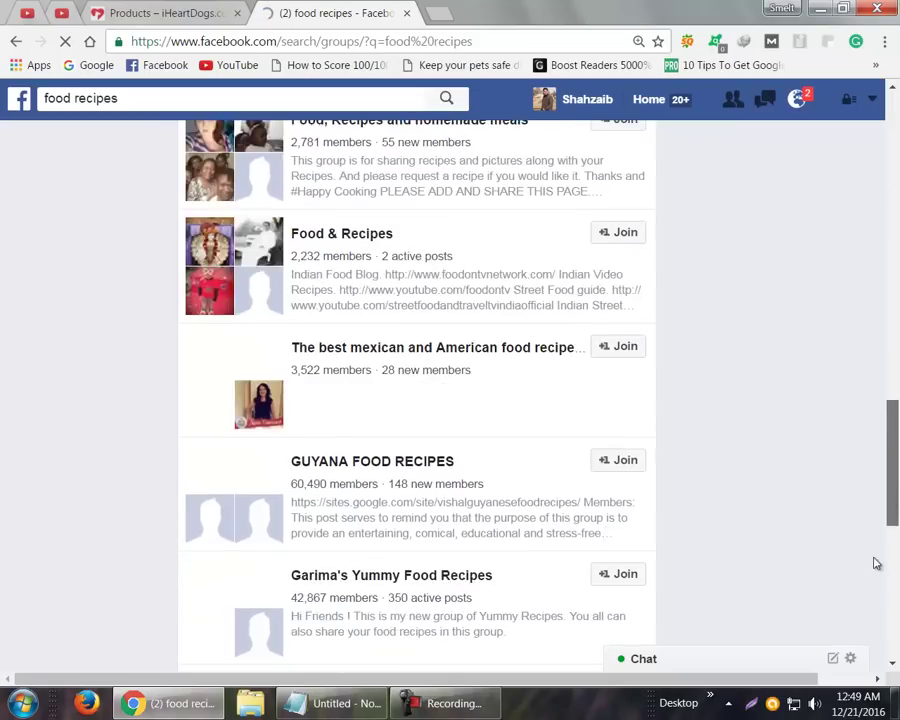
scroll(862, 634, down, 2)
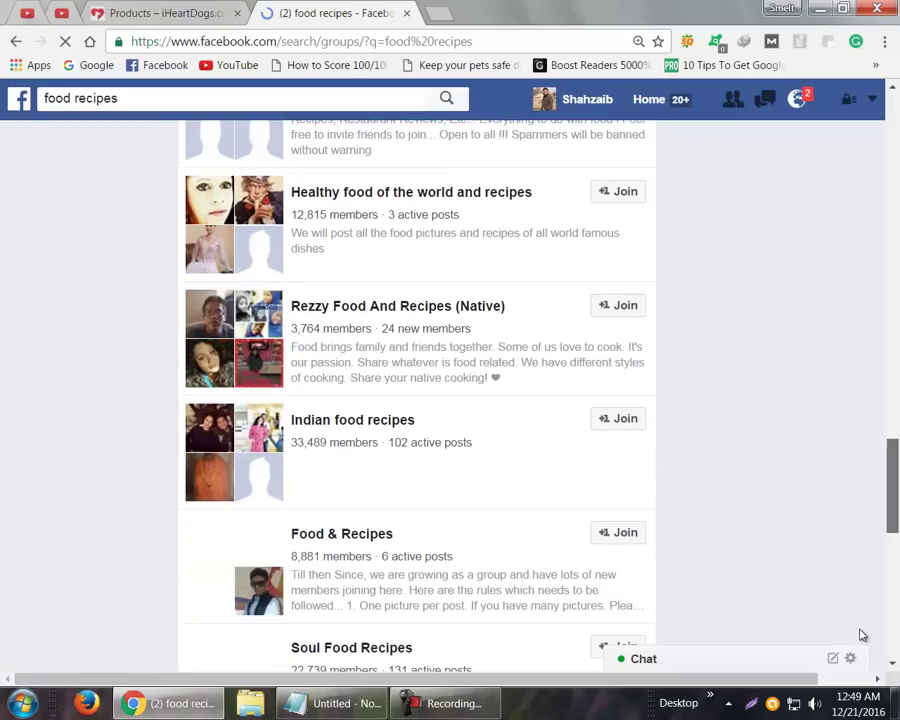
scroll(864, 220, up, 4)
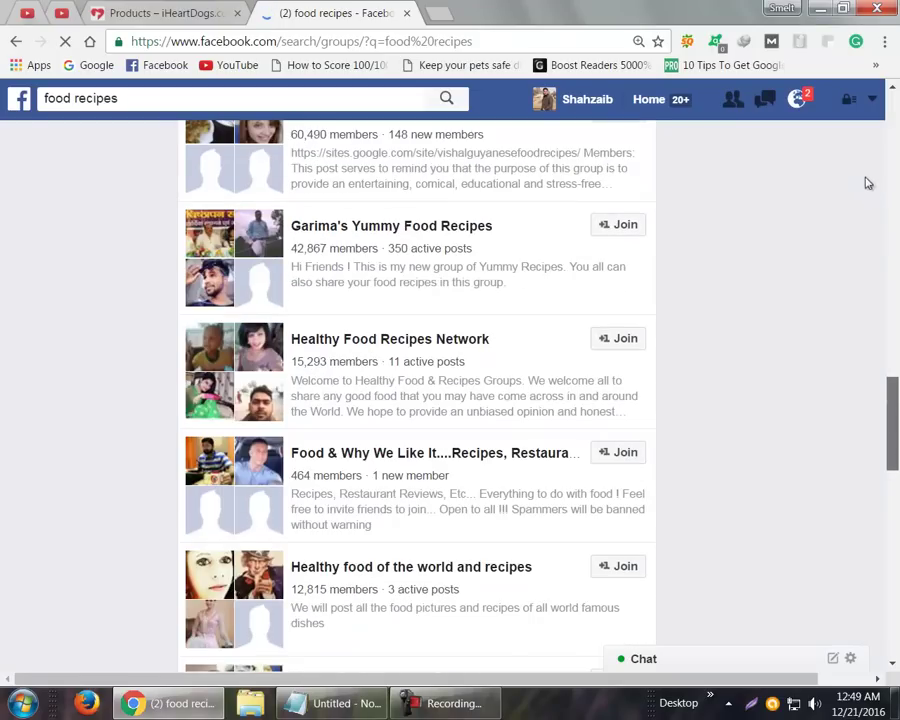
scroll(866, 181, up, 12)
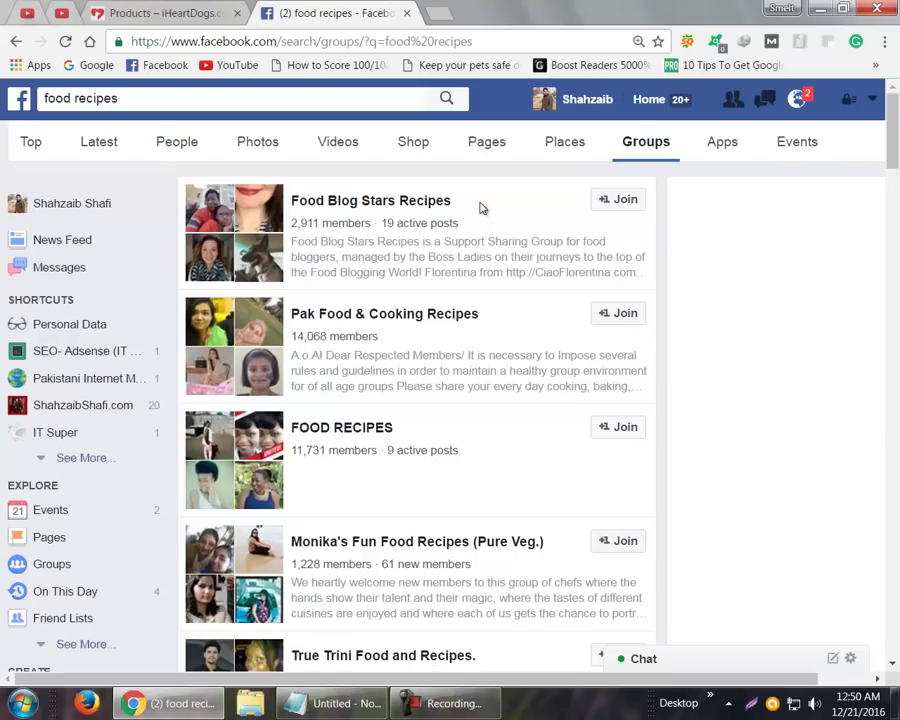
Browse much deeper through the food recipes group results to gauge how many niche groups exist, ending back at the first groups.
scroll(870, 220, down, 15)
scroll(869, 416, down, 15)
scroll(845, 606, down, 9)
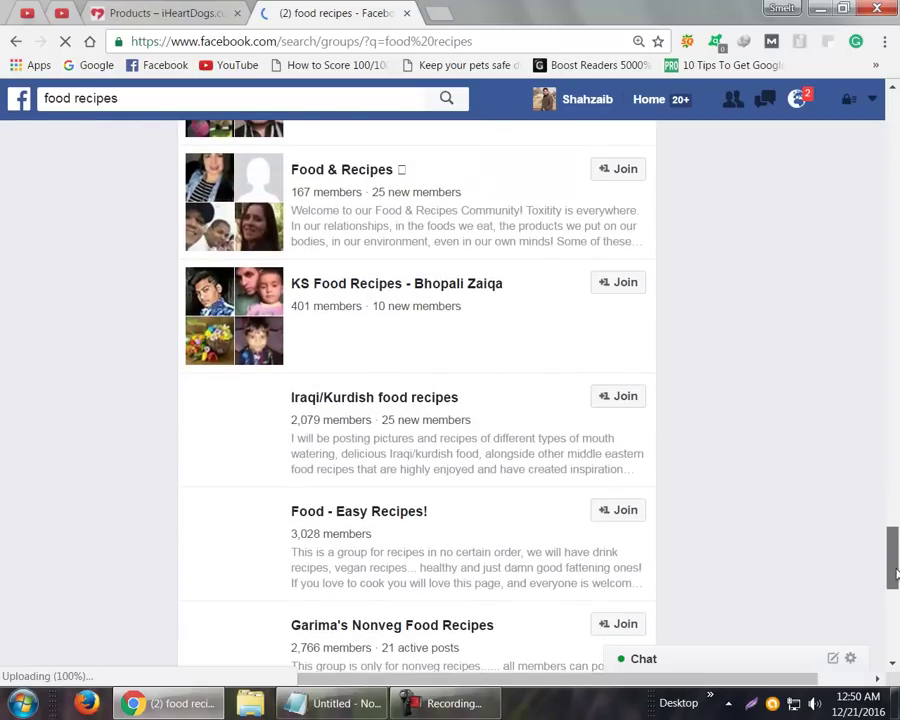
drag(896, 572, 896, 625)
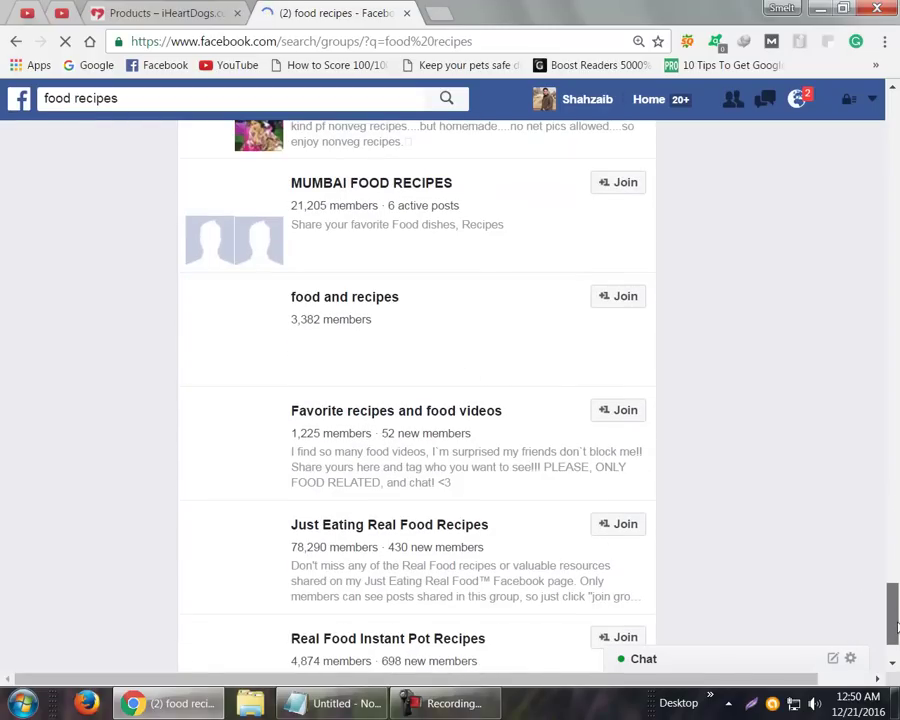
scroll(585, 508, down, 5)
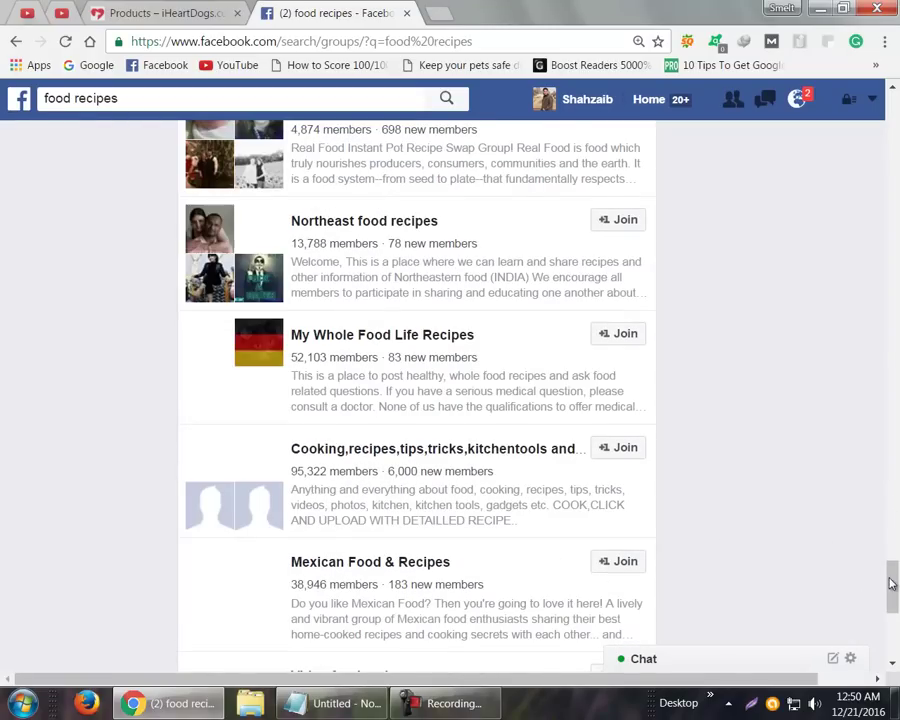
scroll(893, 590, down, 4)
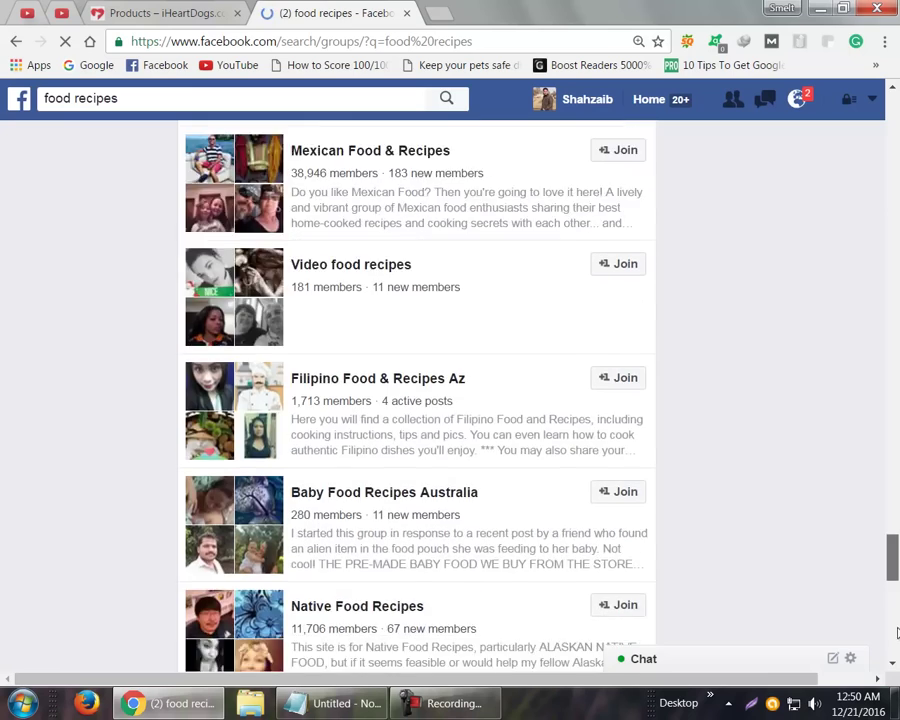
scroll(898, 632, down, 2)
scroll(897, 666, down, 7)
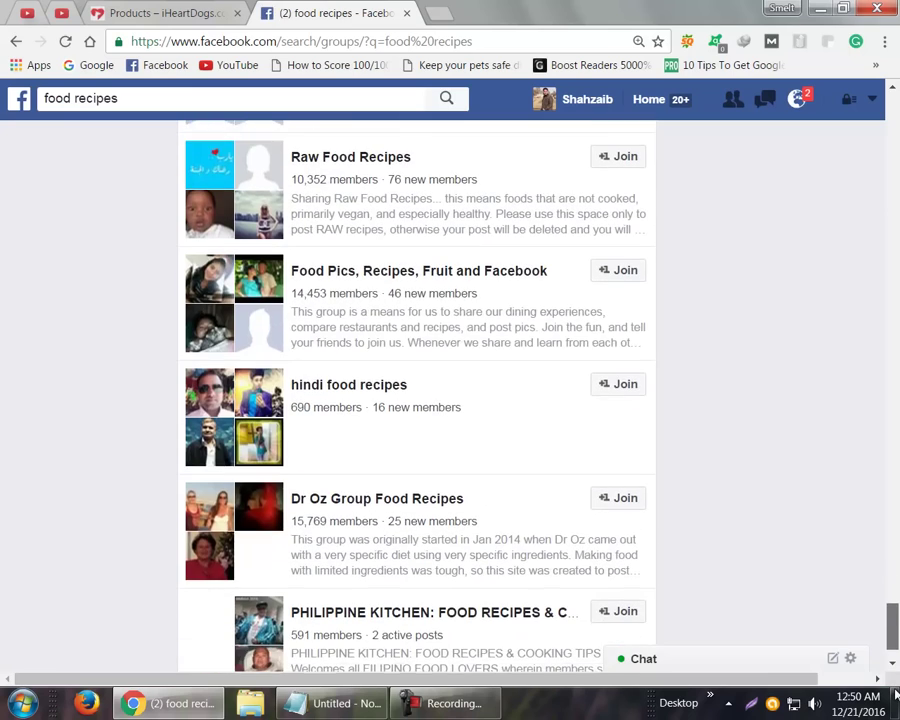
mouse_move(897, 588)
mouse_down()
mouse_move(897, 642)
mouse_move(897, 572)
mouse_move(895, 658)
mouse_move(893, 118)
mouse_up()
scroll(897, 642, down, 10)
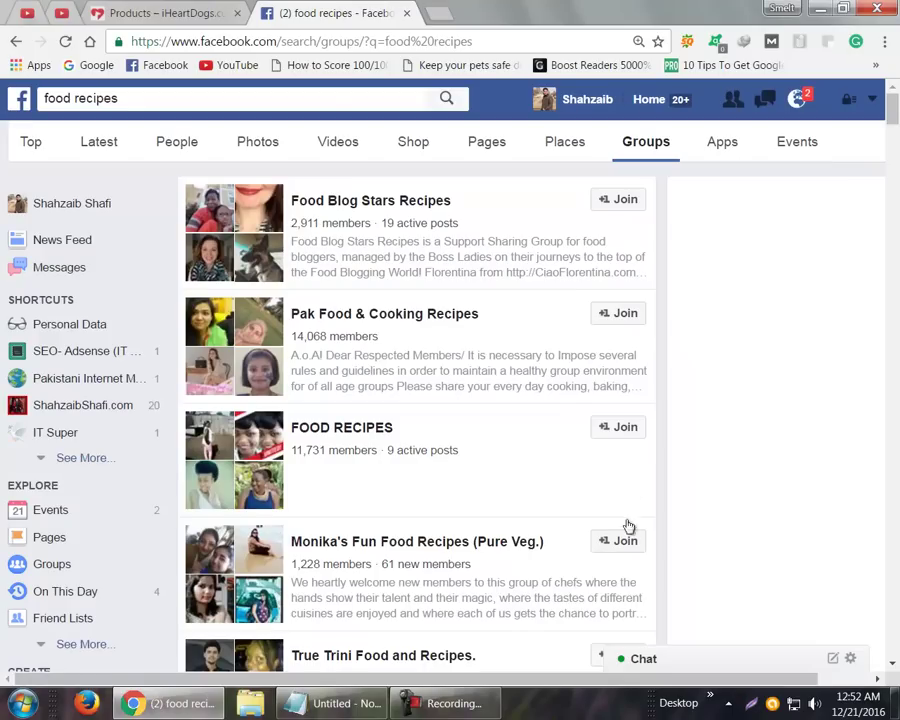
mouse_move(462, 715)
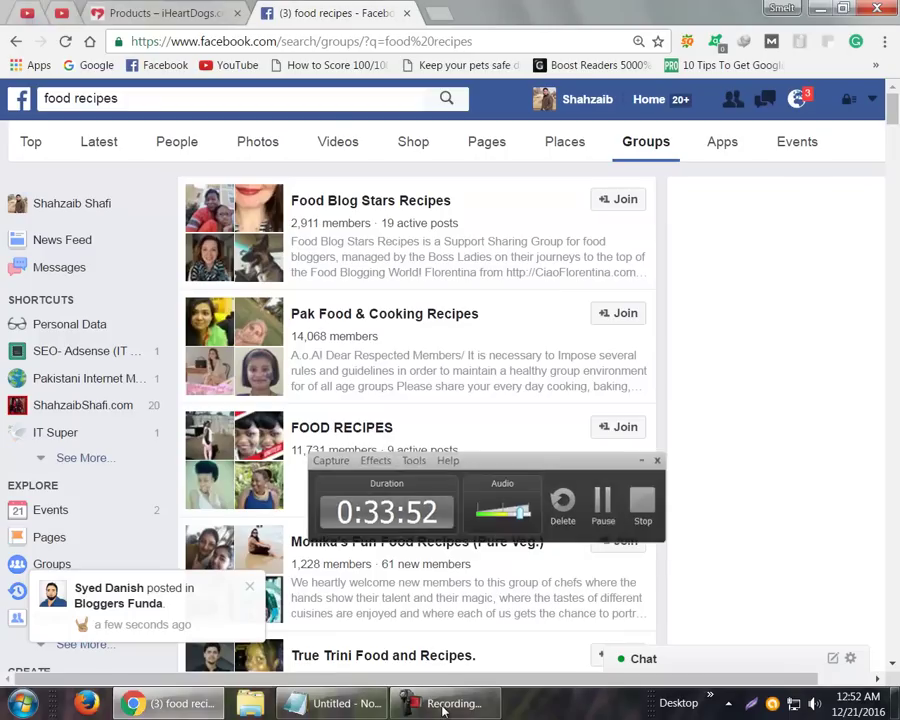
click(443, 705)
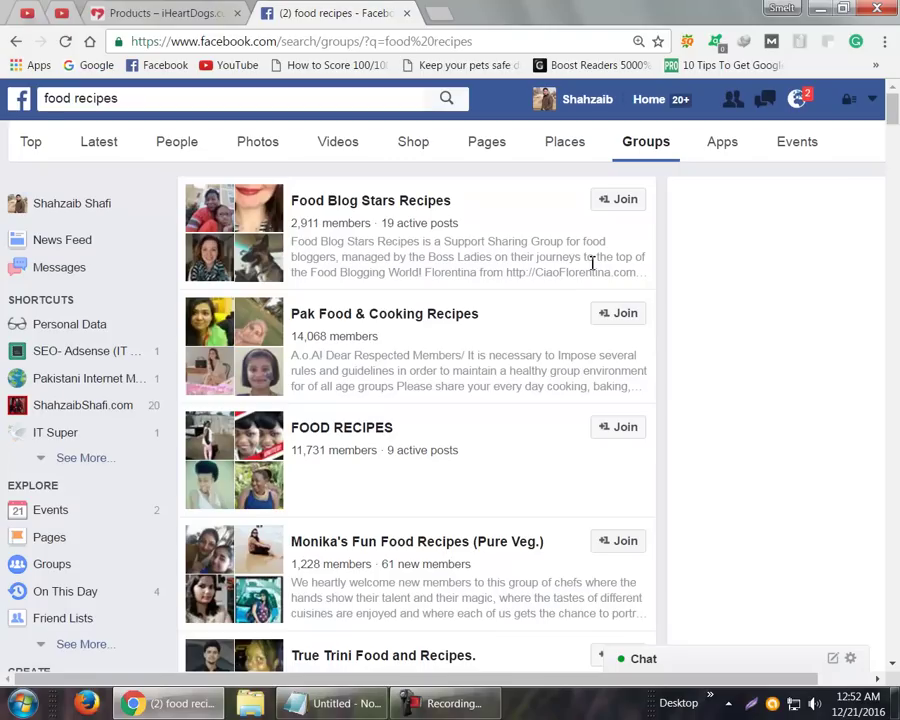
Switch to the Notepad notes and add a dashed divider below the targeting line, followed by the entry "Wordpress,".
mouse_move(468, 712)
click(345, 704)
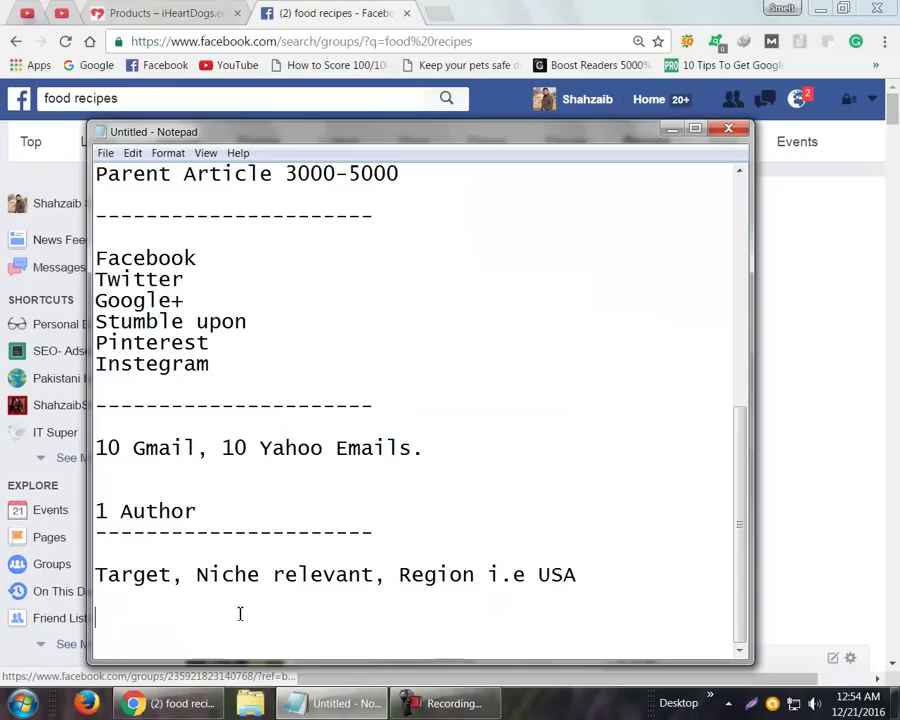
key(Return)
key(Return)
text(---------------)
key(Return)
text(Wordd)
key(BackSpace)
text(press,)
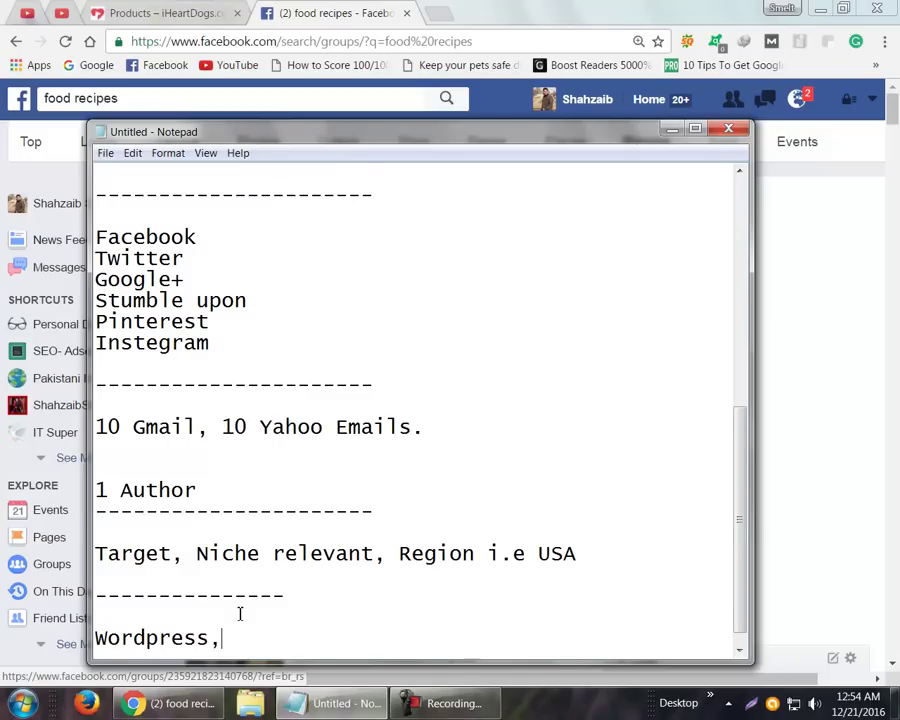
Add the entry "About Us," below the Wordpress line, separated by a blank line.
key(Return)
key(Return)
text(About Us,)
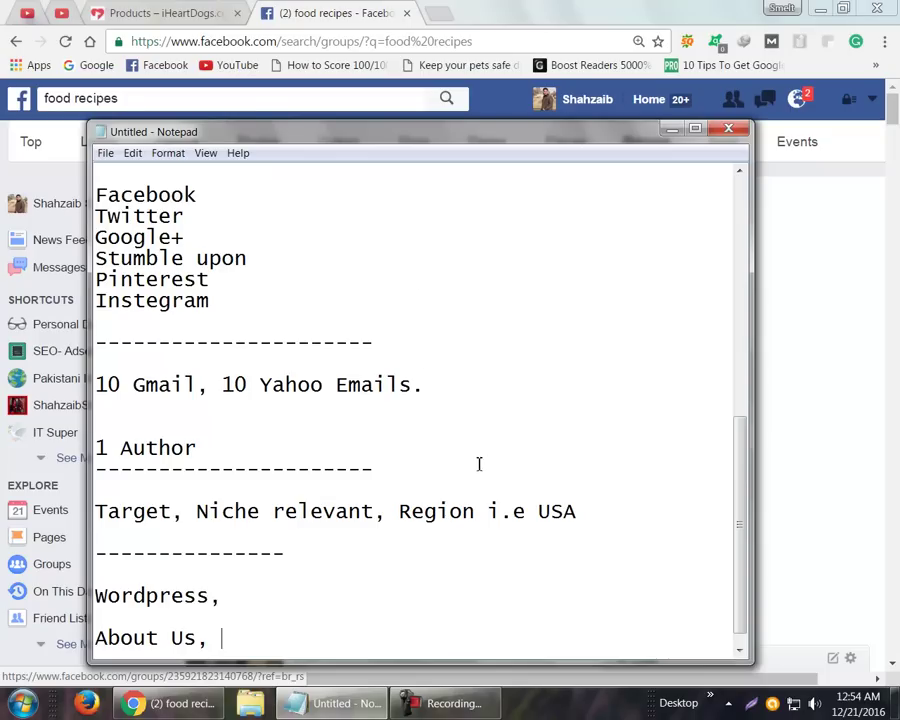
Add another dashed divider below the About Us entry, with blank lines before it and room for a new section.
scroll(741, 519, down, 1)
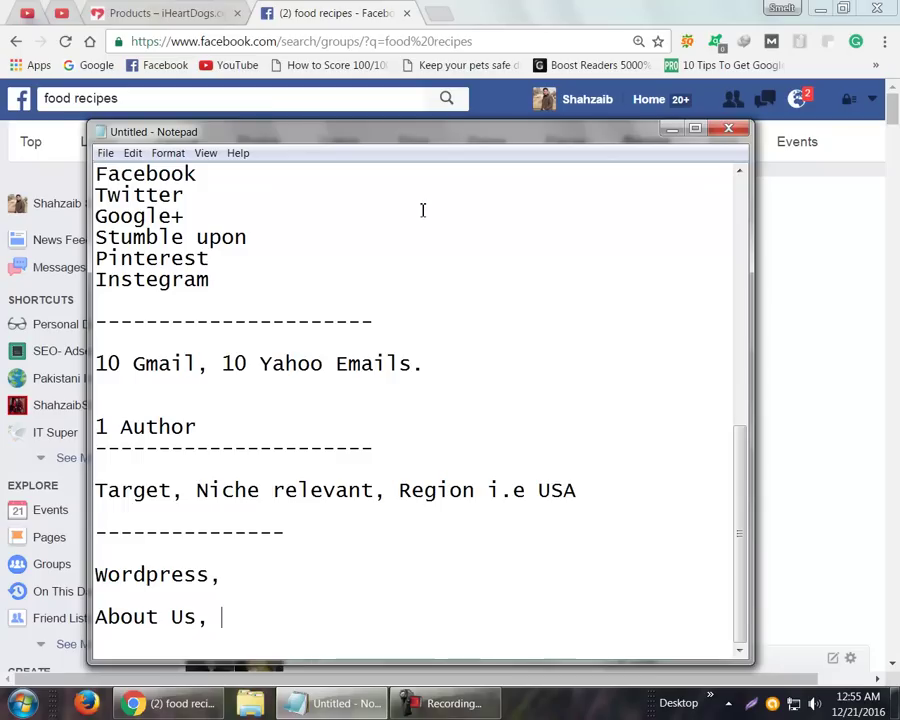
key(Return)
key(Return)
key(Return)
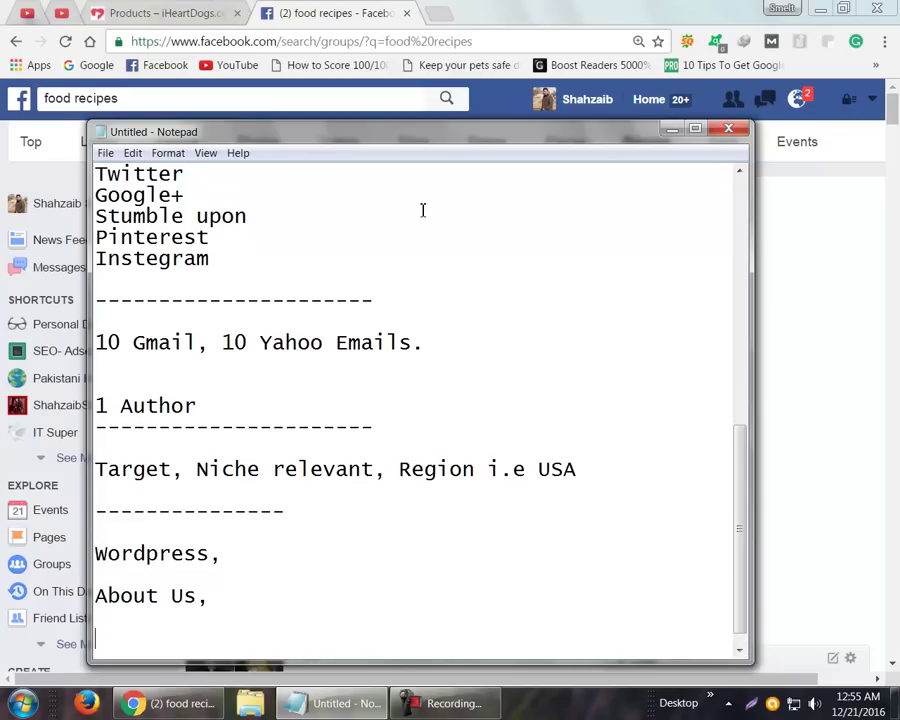
text(------------------)
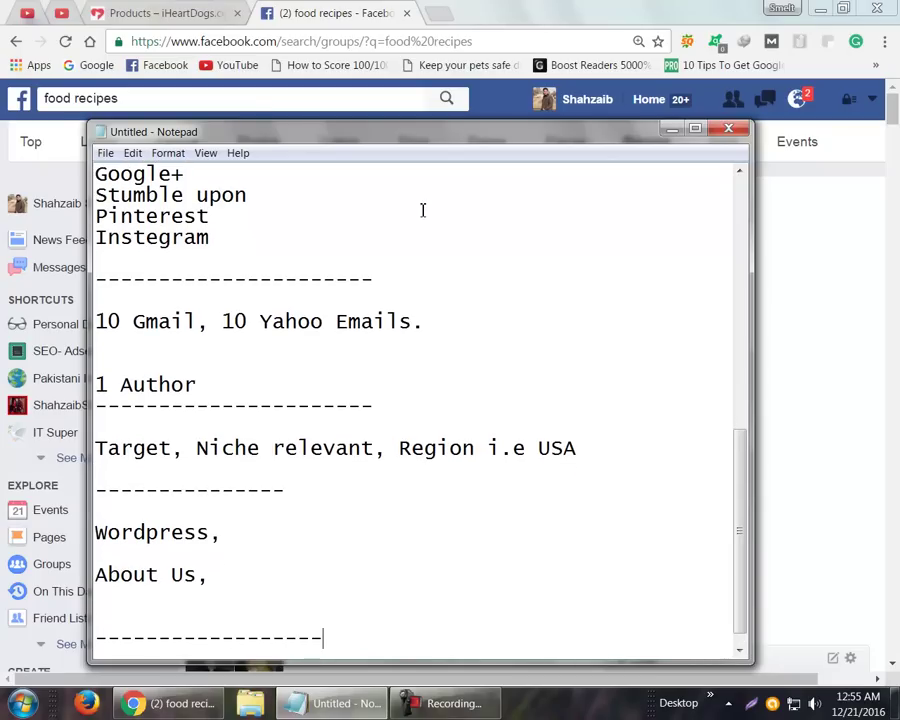
text(--)
key(Return)
key(Return)
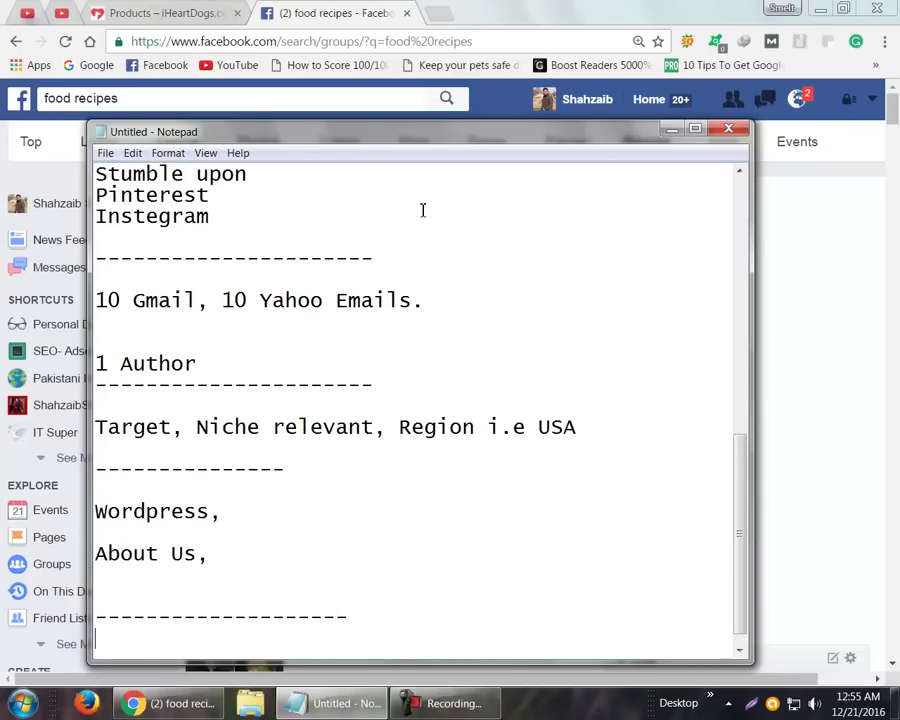
Add the line "Social Stagging, Social Media Sites Internal Link," below the last dashed divider, leaving a blank line between.
text(Social)
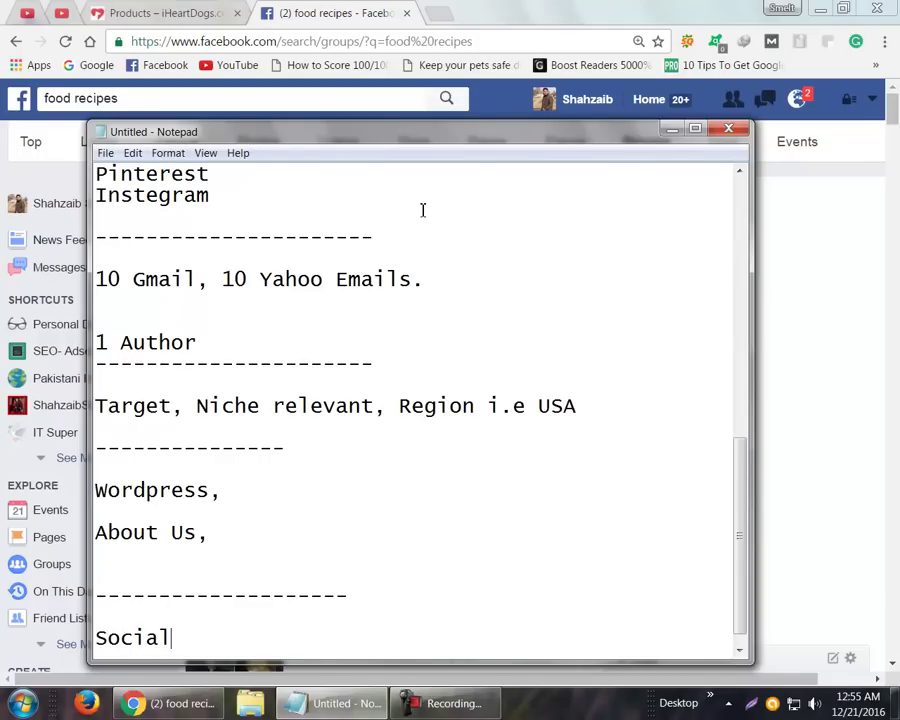
text( Sta)
key(BackSpace)
text(tagging)
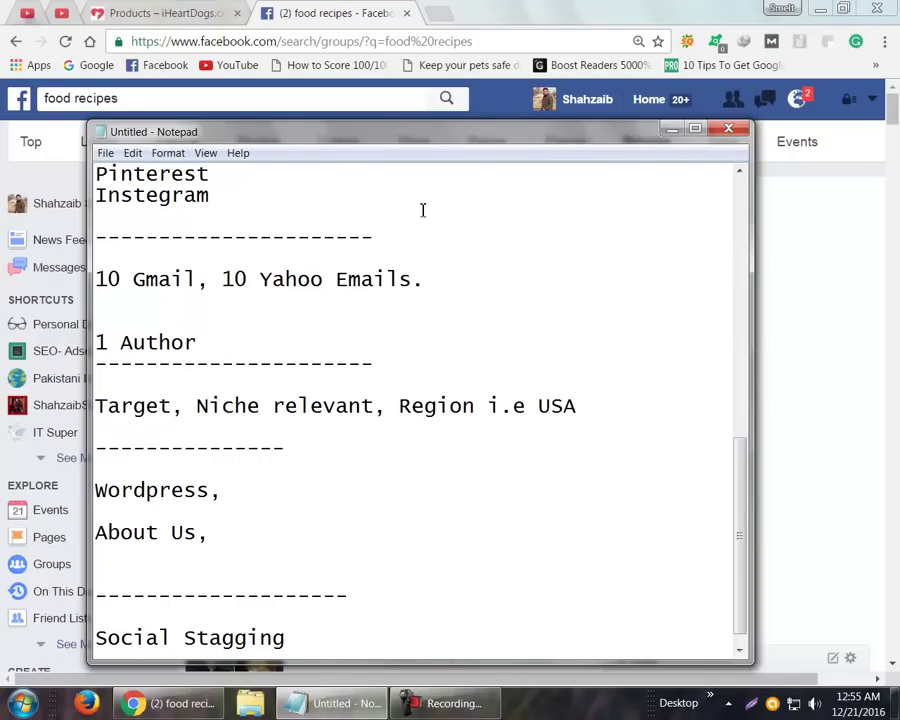
text(, Social )
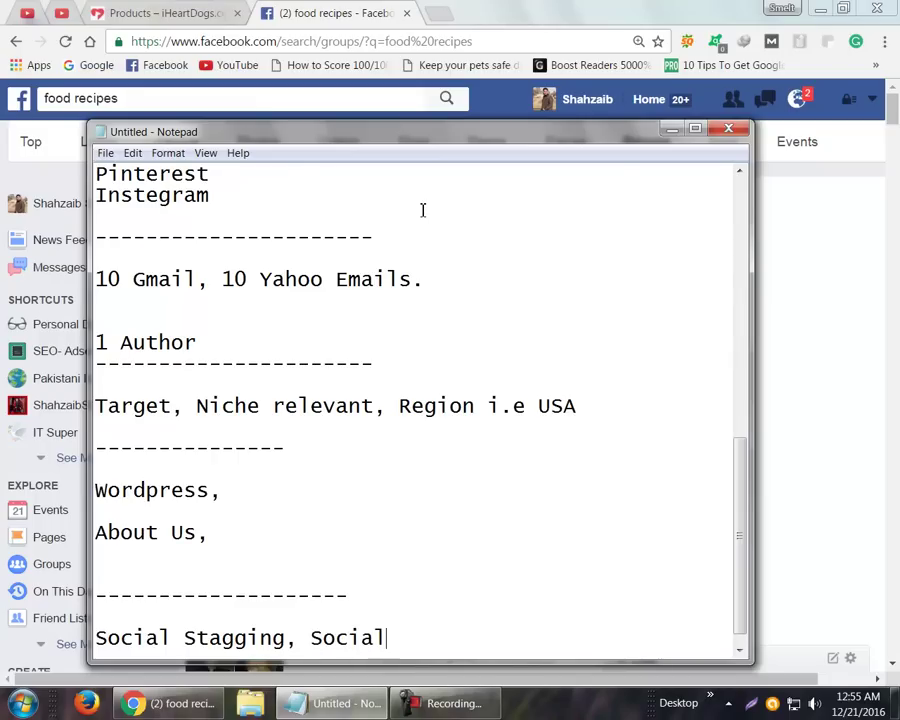
text(Media S)
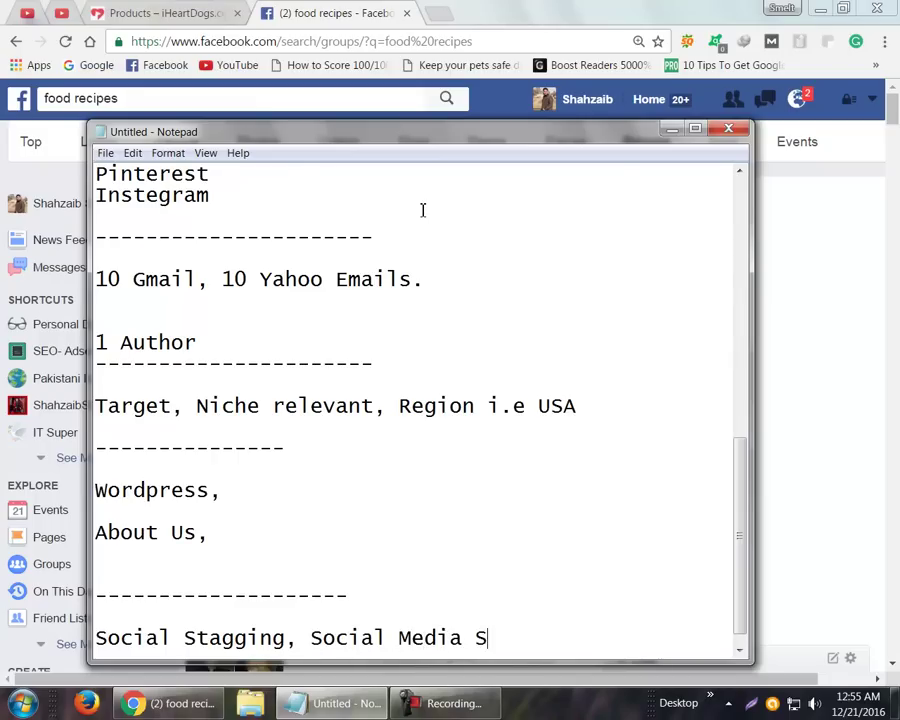
text(ites In)
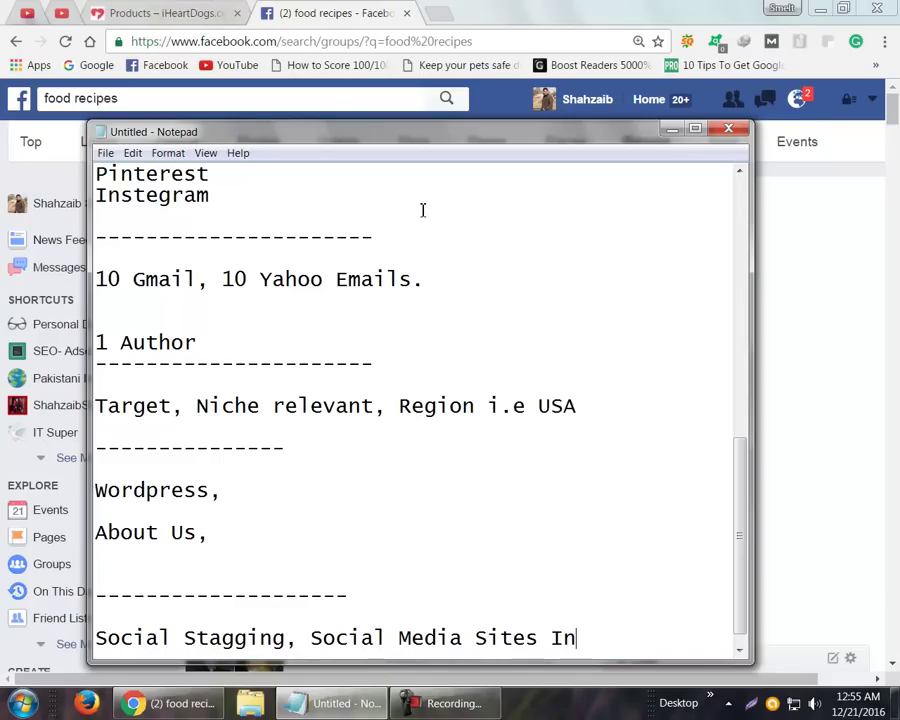
text(ternal L)
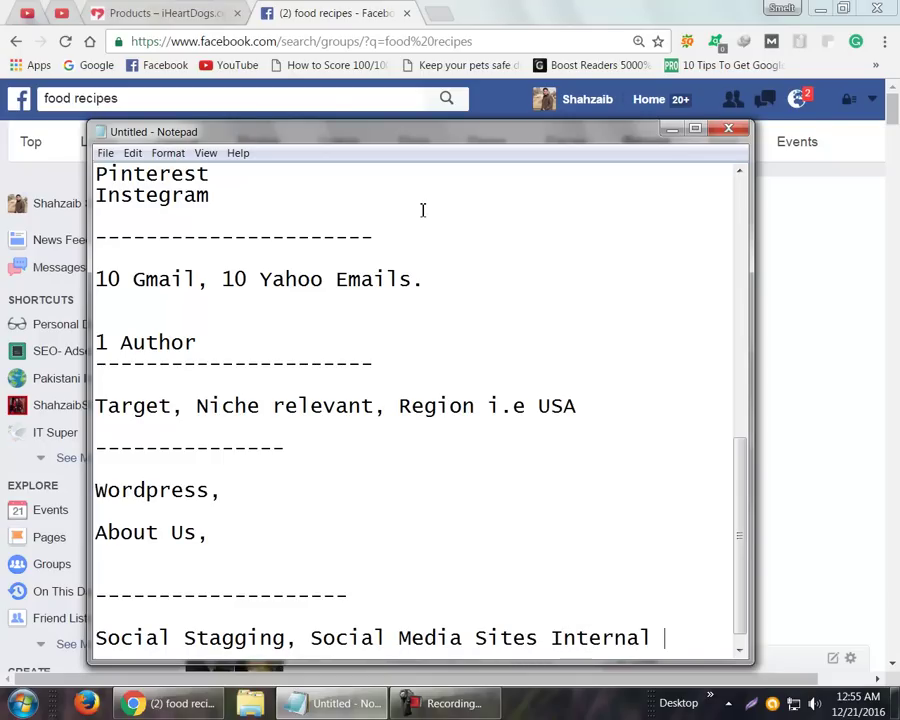
text(ink,)
Switch to the Facebook group results and examine the member count of the FOOD RECIPES group.
click(671, 131)
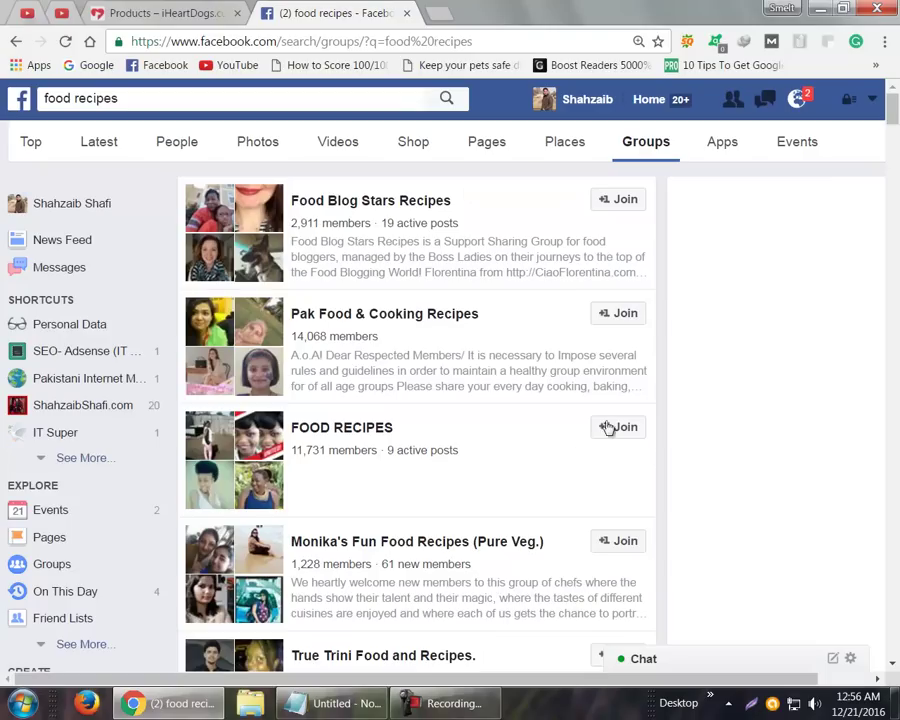
drag(291, 450, 379, 450)
click(379, 450)
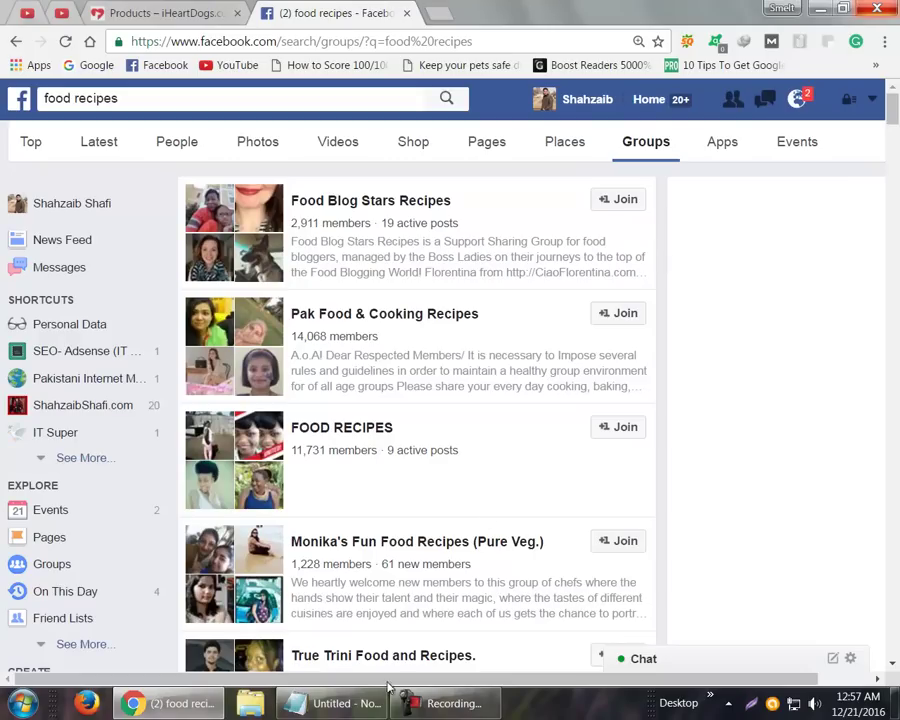
Return to the Notepad notes and insert a dashed divider directly below the About Us entry, followed by a new line.
click(335, 703)
click(388, 564)
text(-)
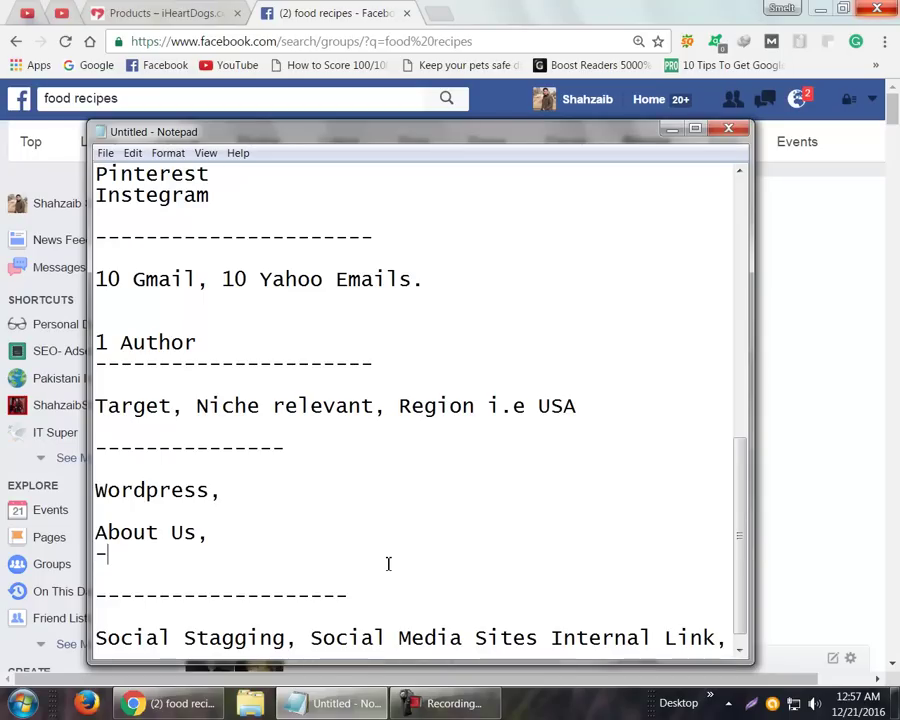
text(-------------------)
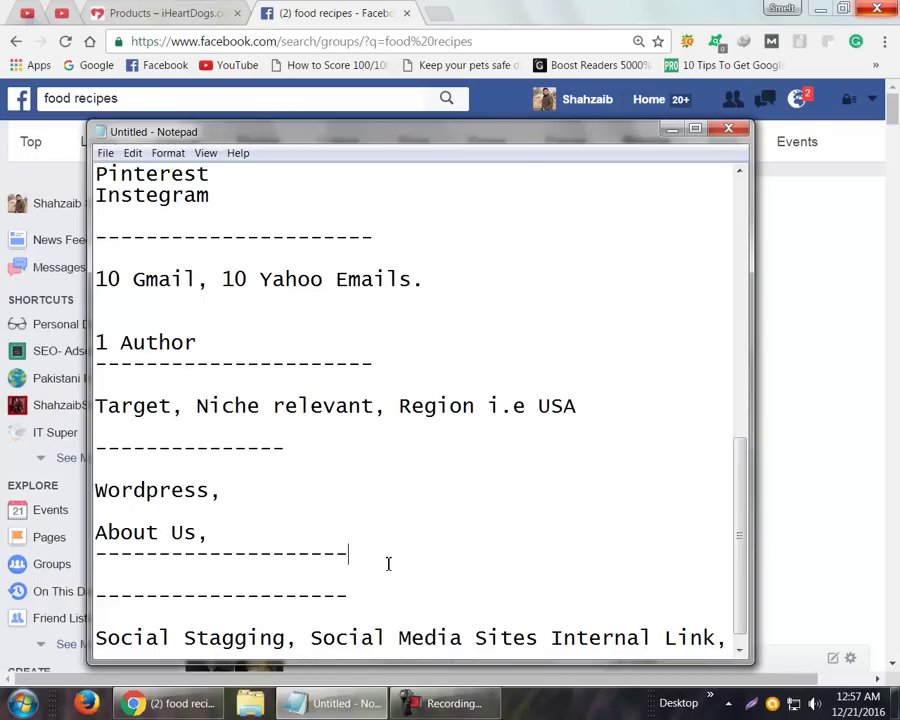
key(Return)
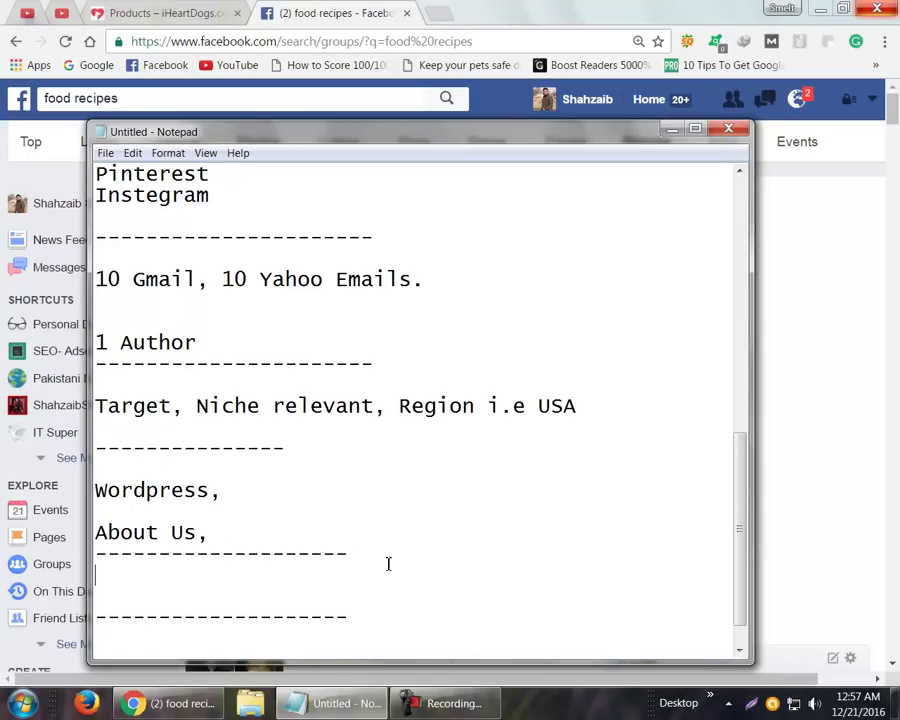
Add the entry "Facebook, 1 user," below the new divider under About Us.
text(Faace)
key(BackSpace)
key(BackSpace)
key(BackSpace)
text(cebook,)
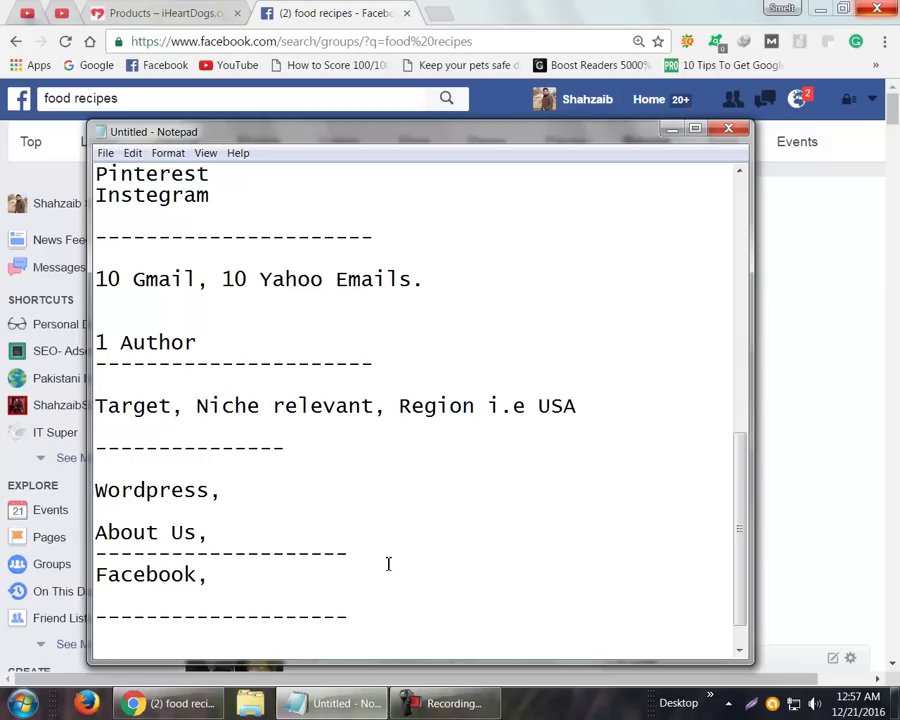
text(1 user,)
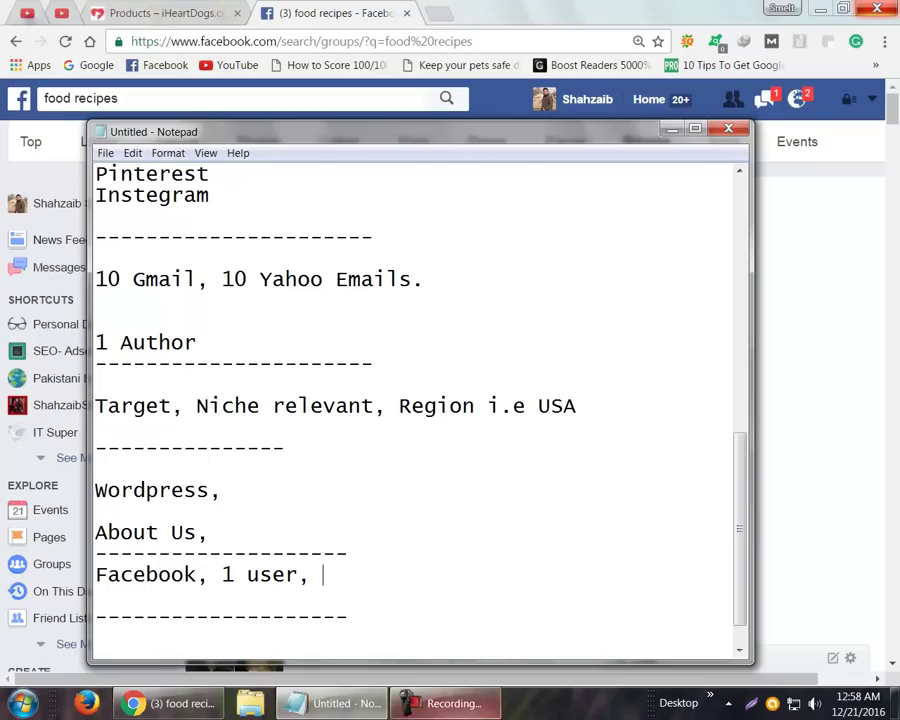
click(447, 703)
click(447, 703)
click(447, 703)
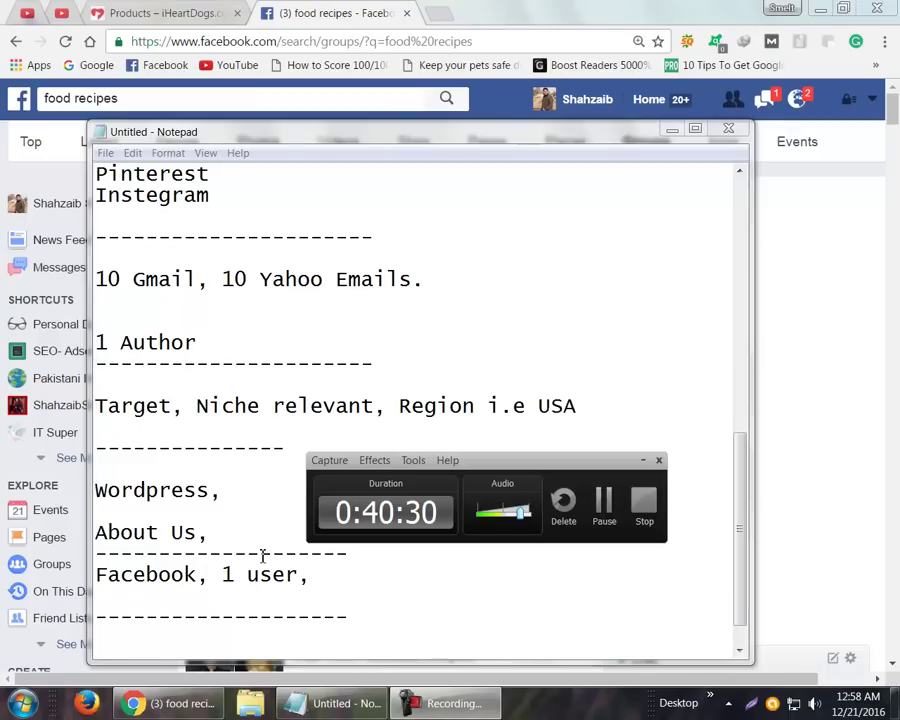
Insert a blank line between the About Us entry and the dashed divider below it.
click(251, 527)
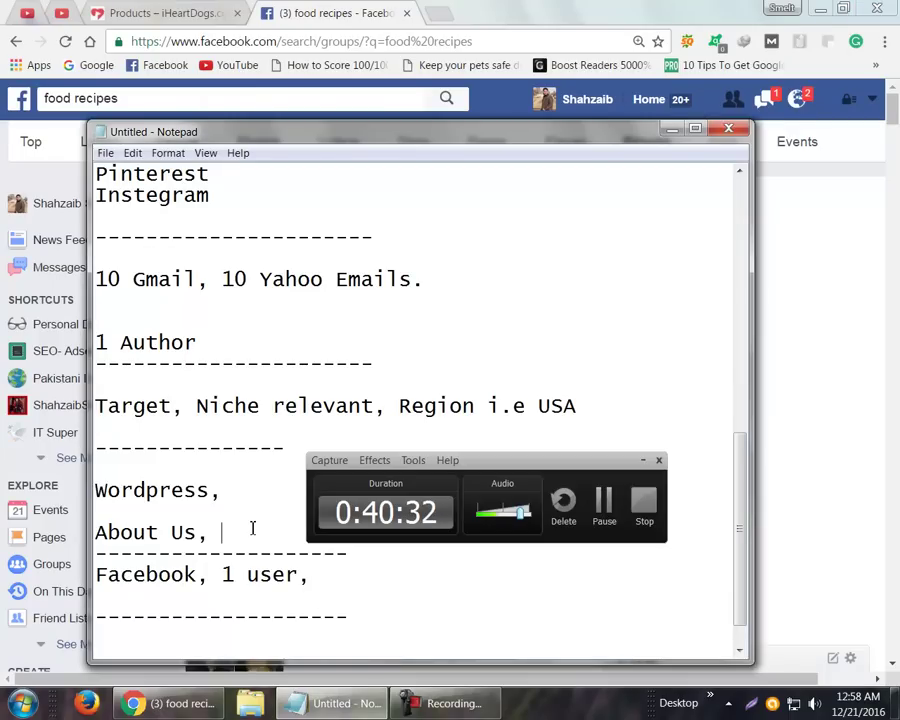
key(Return)
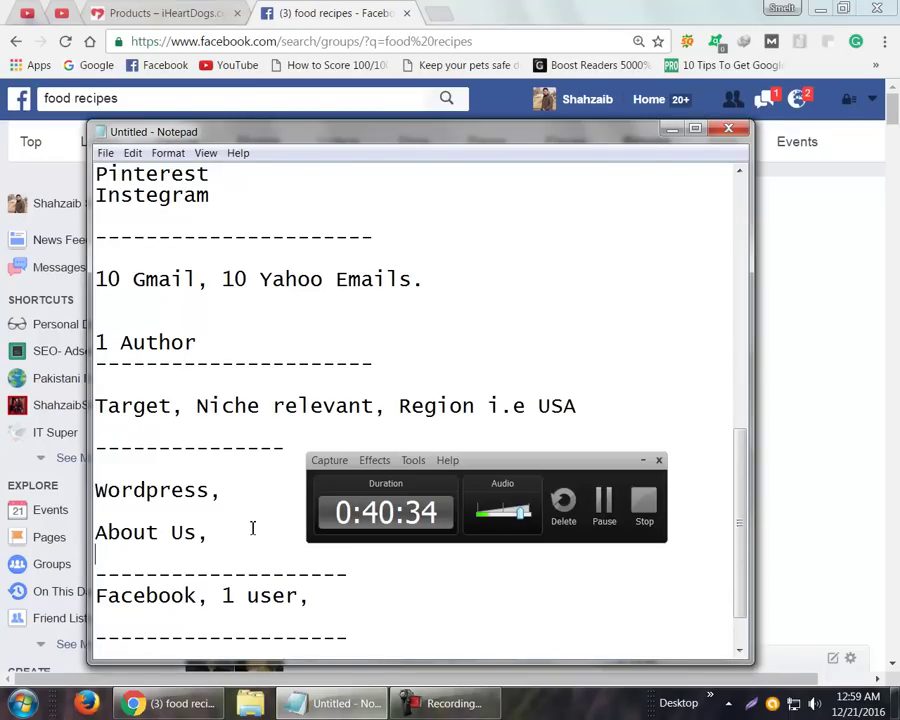
drag(497, 463, 451, 476)
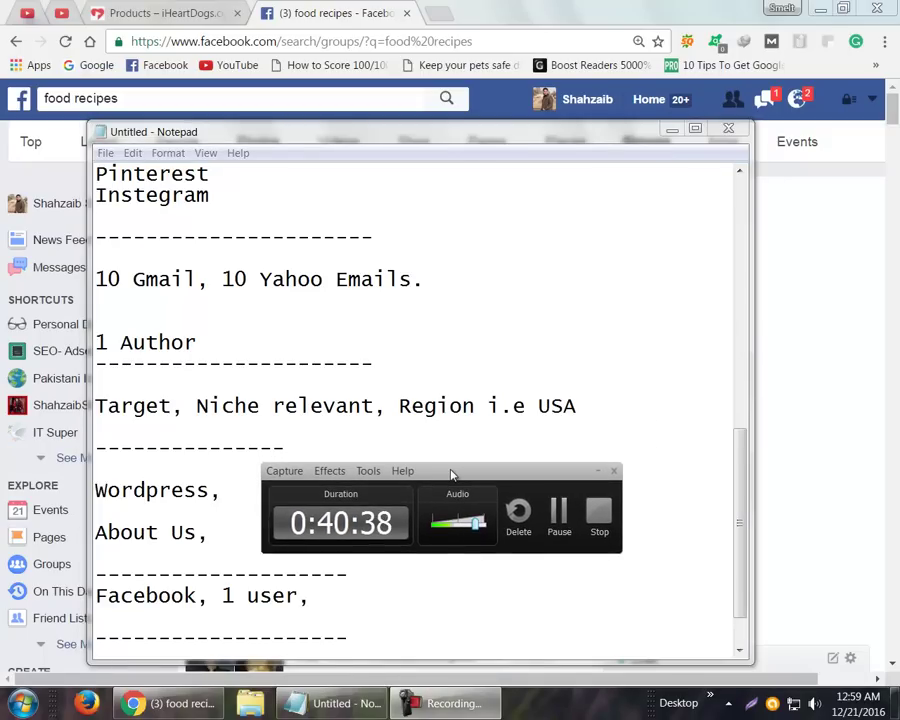